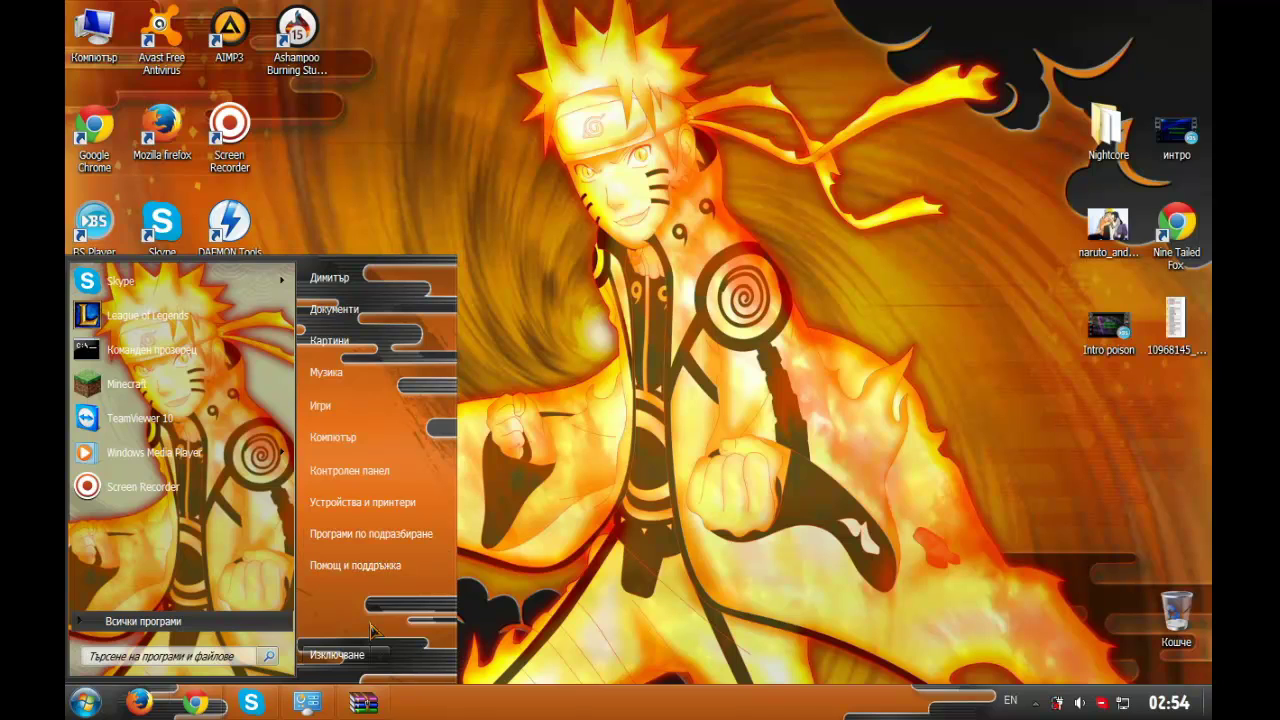
left_click(846, 440)
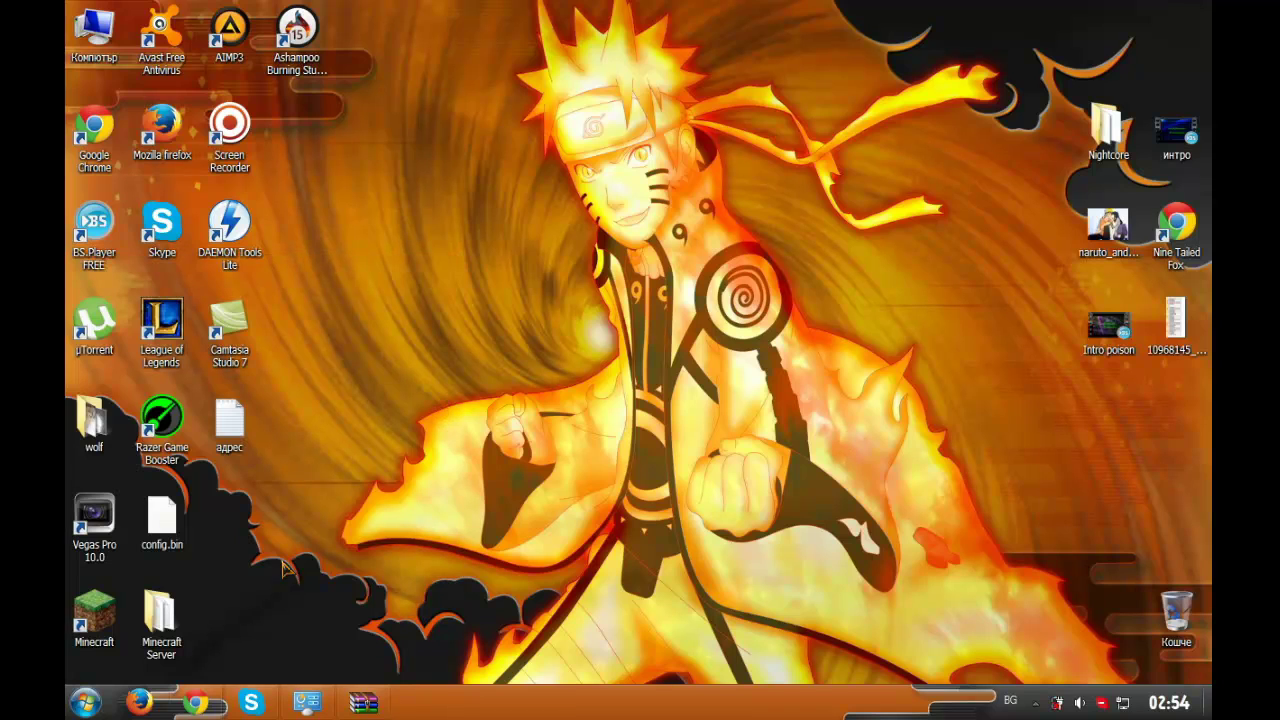
left_click_drag(260, 642, 90, 40)
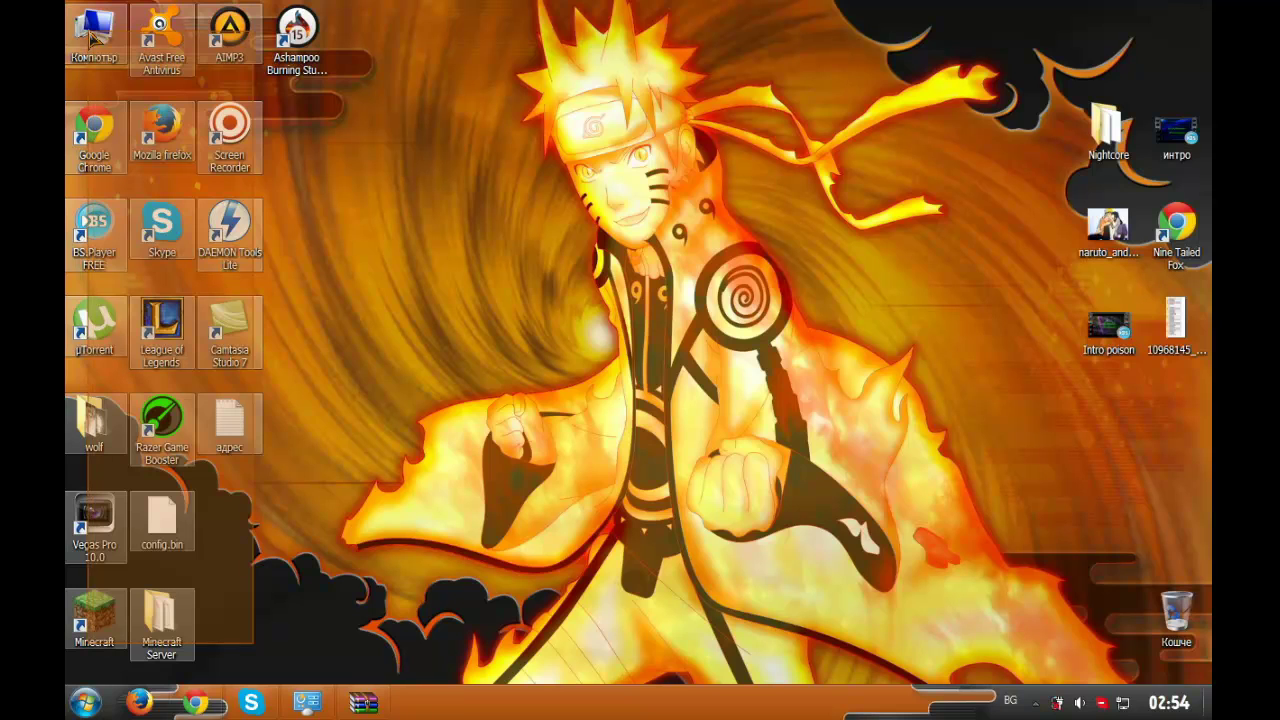
left_click_drag(90, 40, 472, 226)
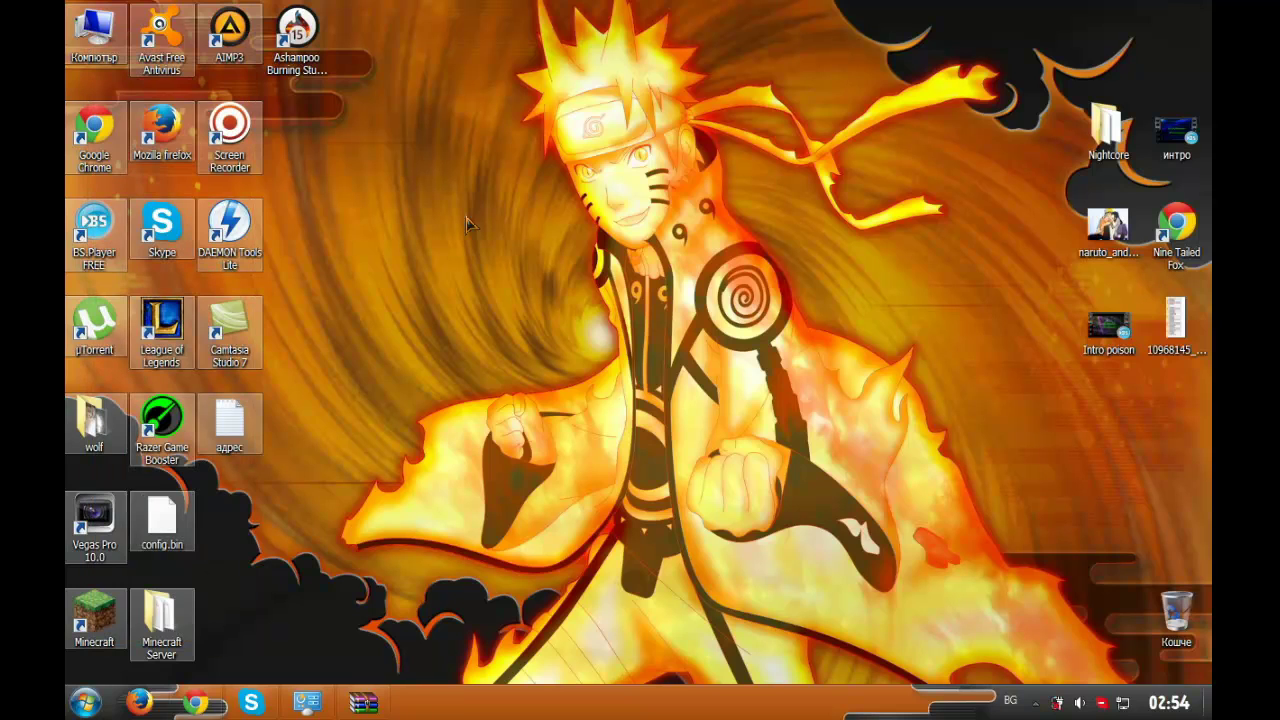
Switch to Chrome and examine the preview images on ThemeAnime's Pokemon Windows 7 theme page.
left_click(197, 706)
scroll(345, 415, "up", 5)
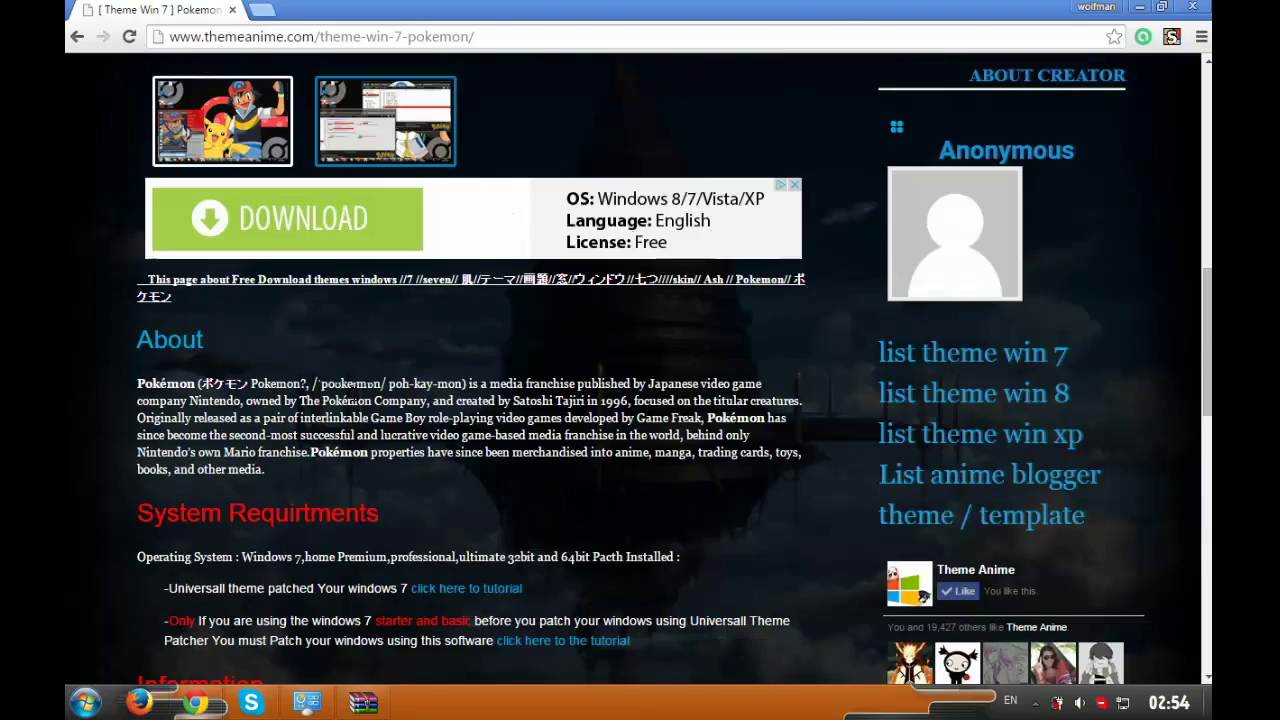
scroll(352, 385, "up", 4)
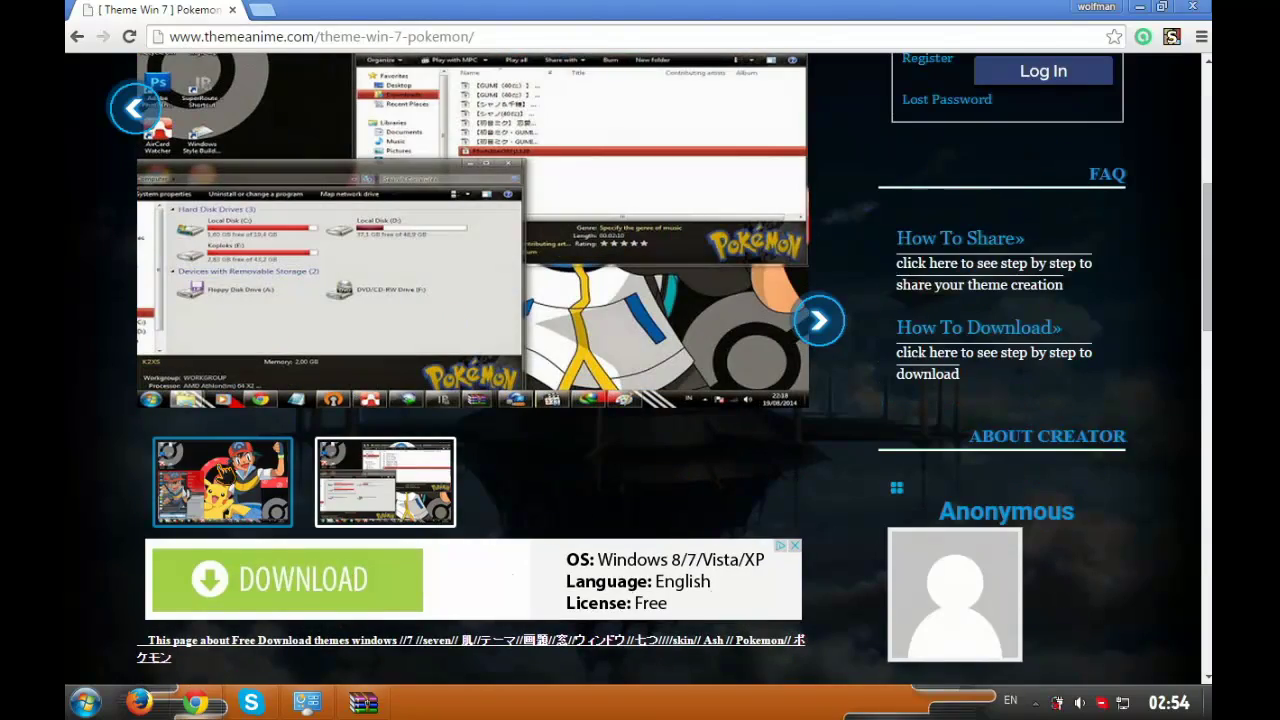
scroll(486, 509, "up", 6)
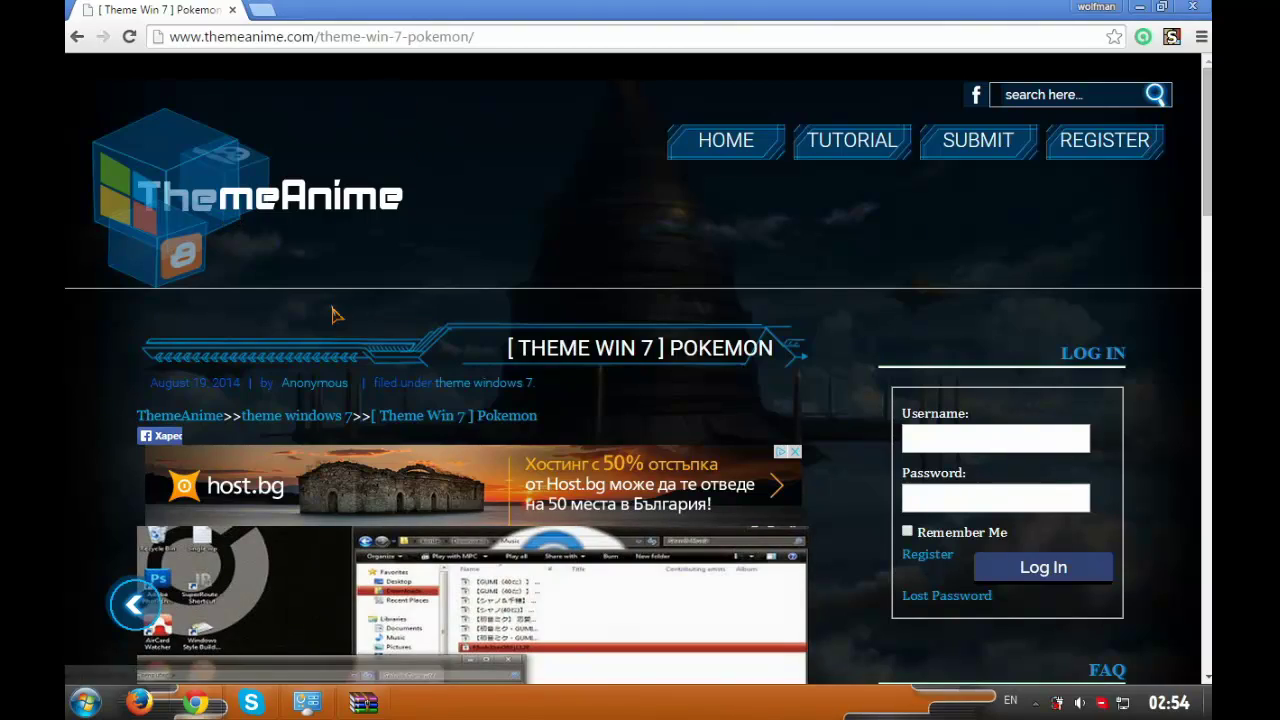
scroll(335, 314, "down", 3)
scroll(480, 376, "down", 3)
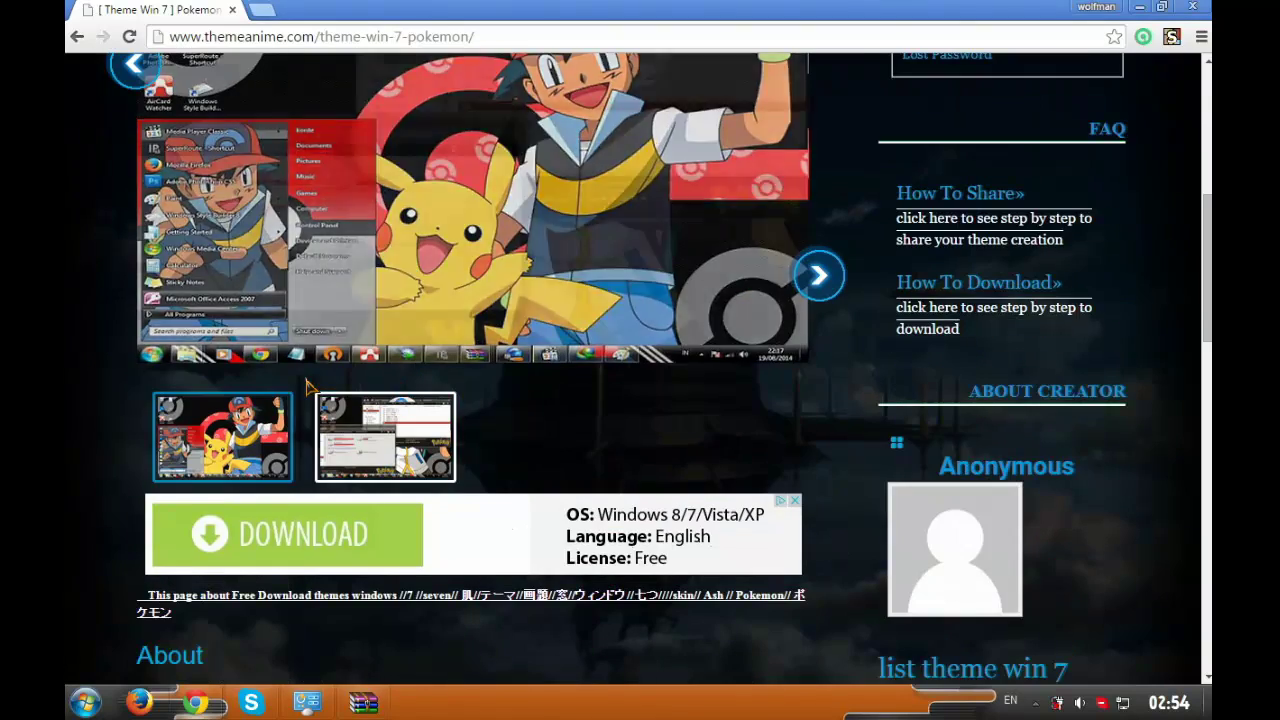
scroll(420, 370, "up", 2)
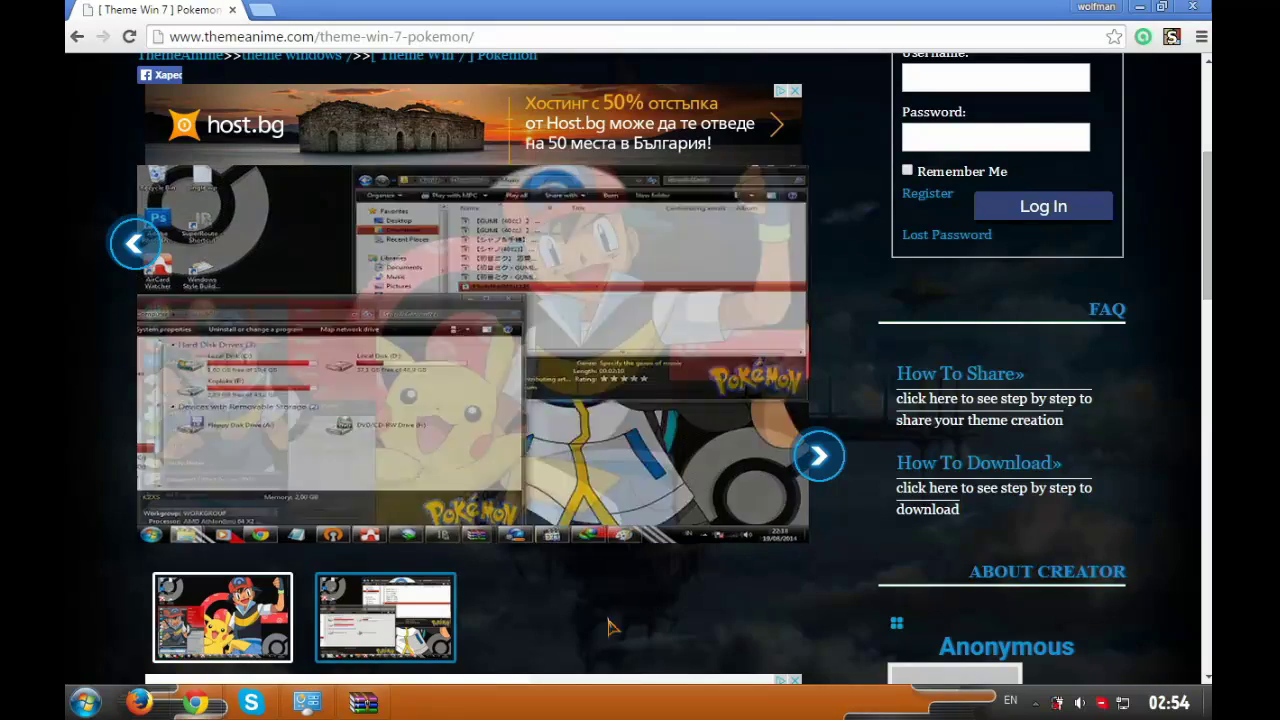
scroll(563, 606, "down", 1)
scroll(563, 606, "down", 12)
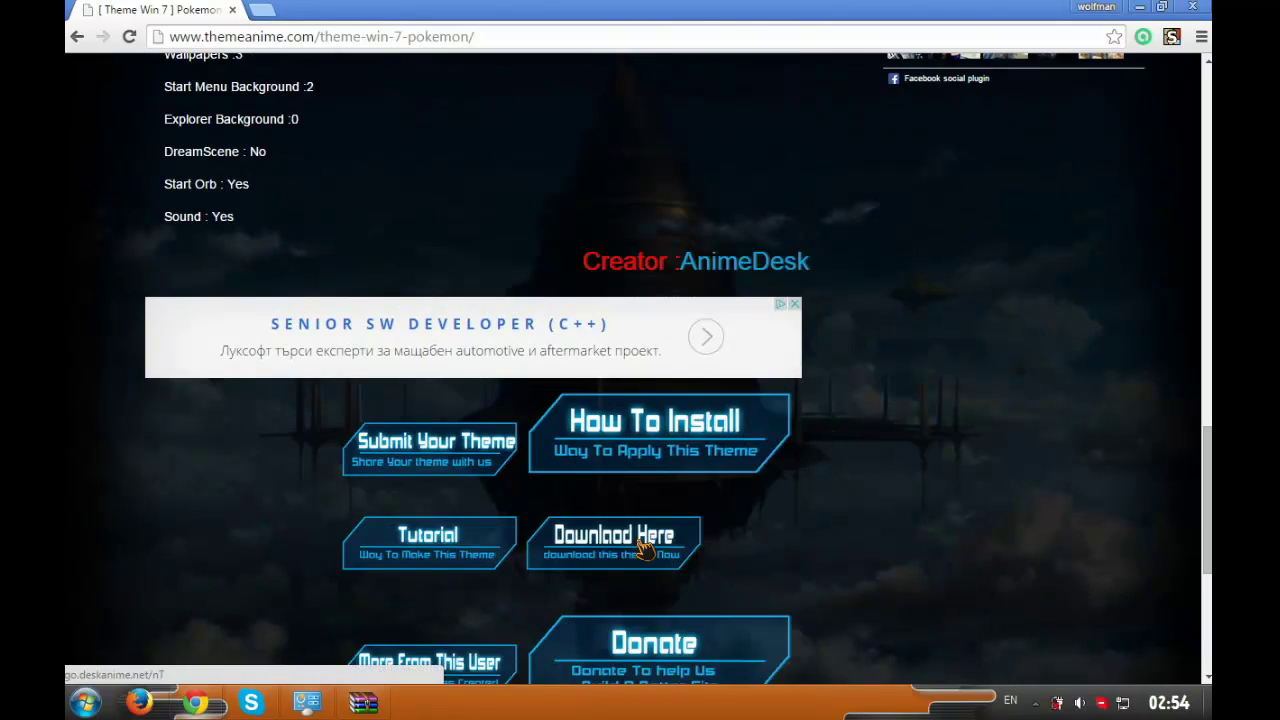
left_click(645, 543)
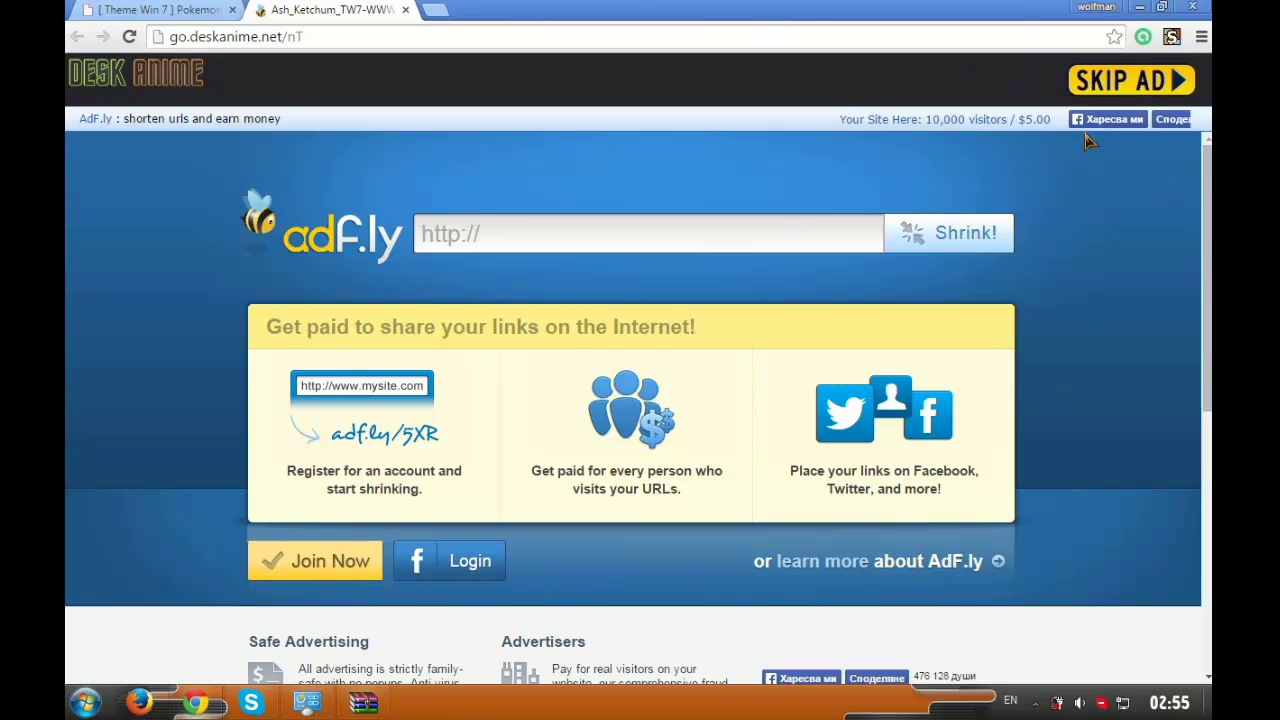
left_click(1113, 81)
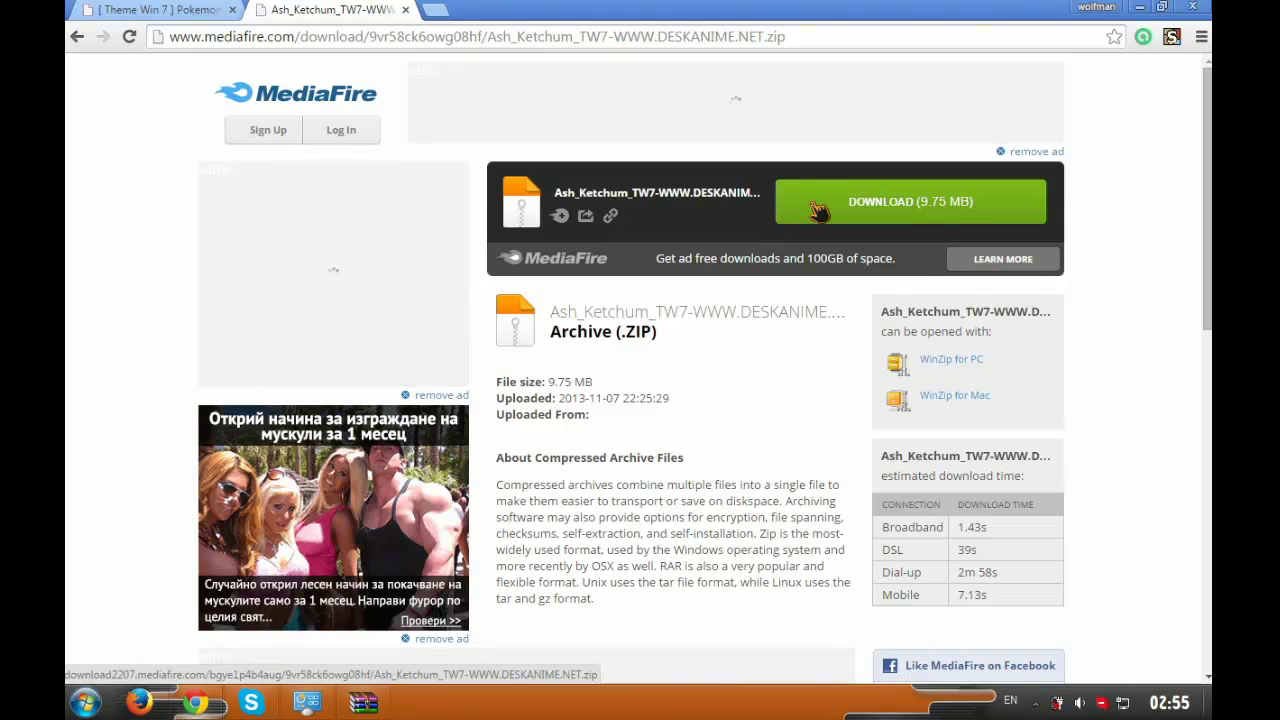
left_click(818, 210)
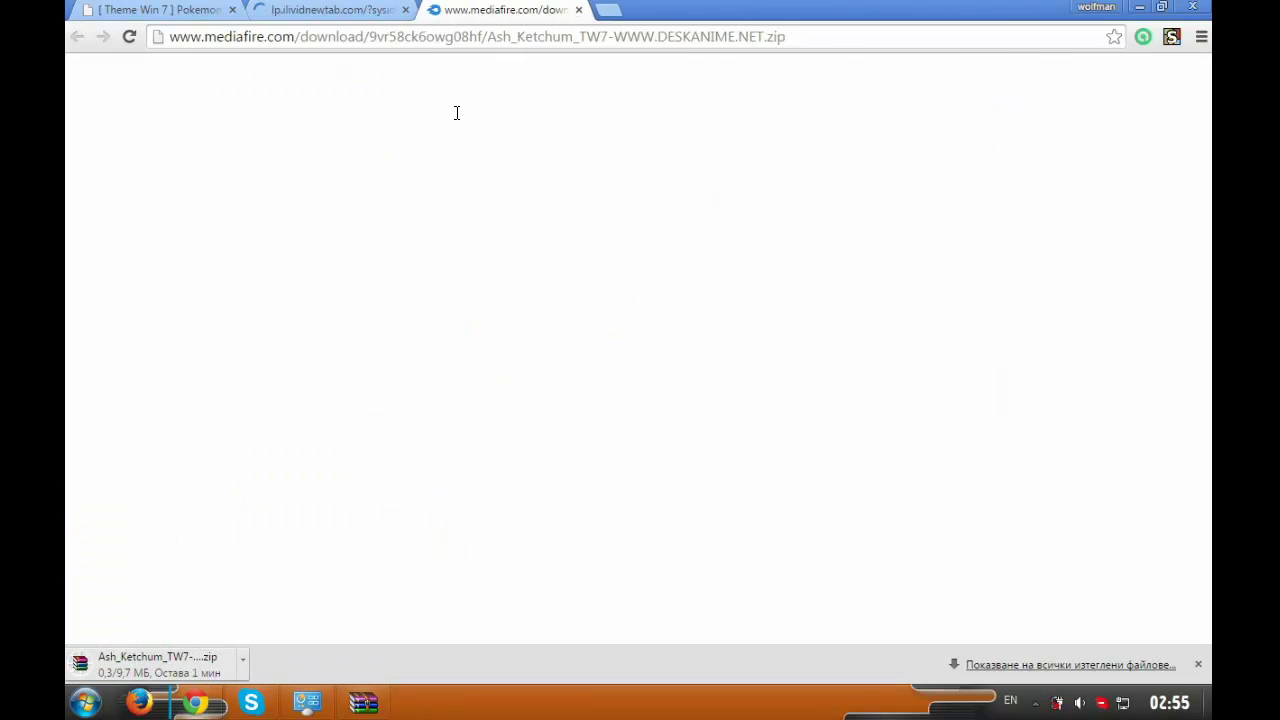
left_click(405, 10)
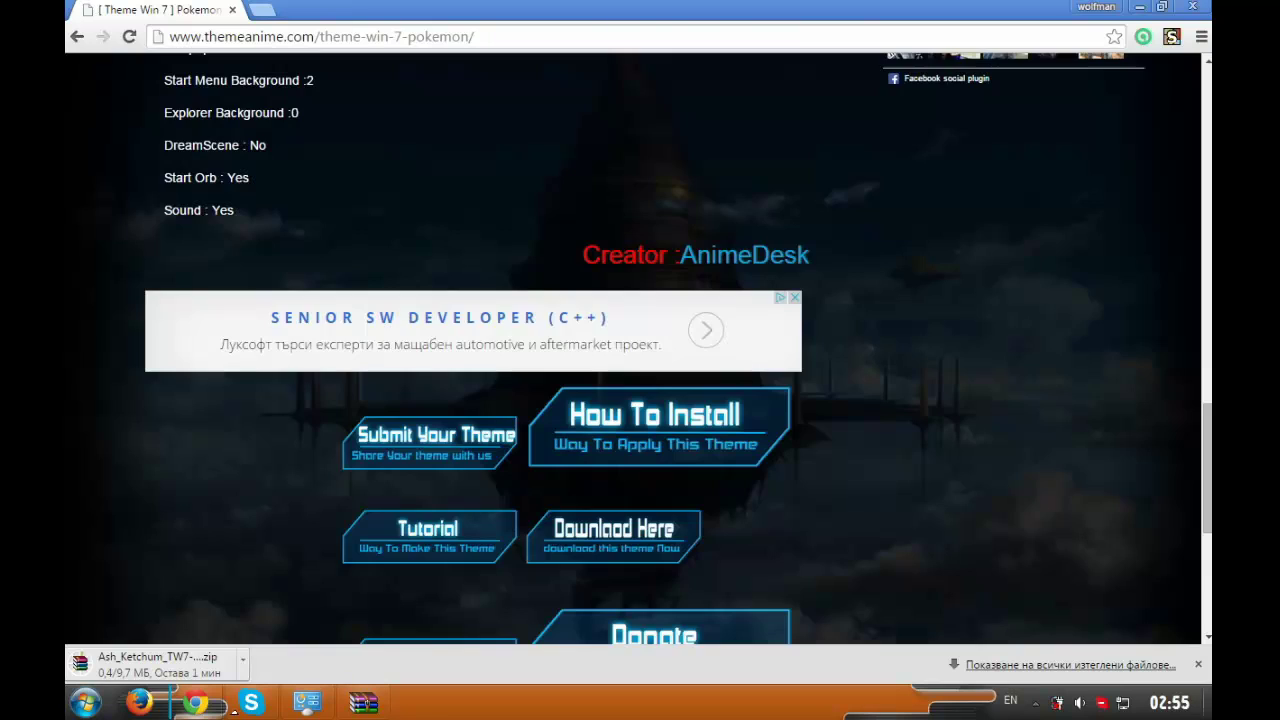
left_click(1140, 9)
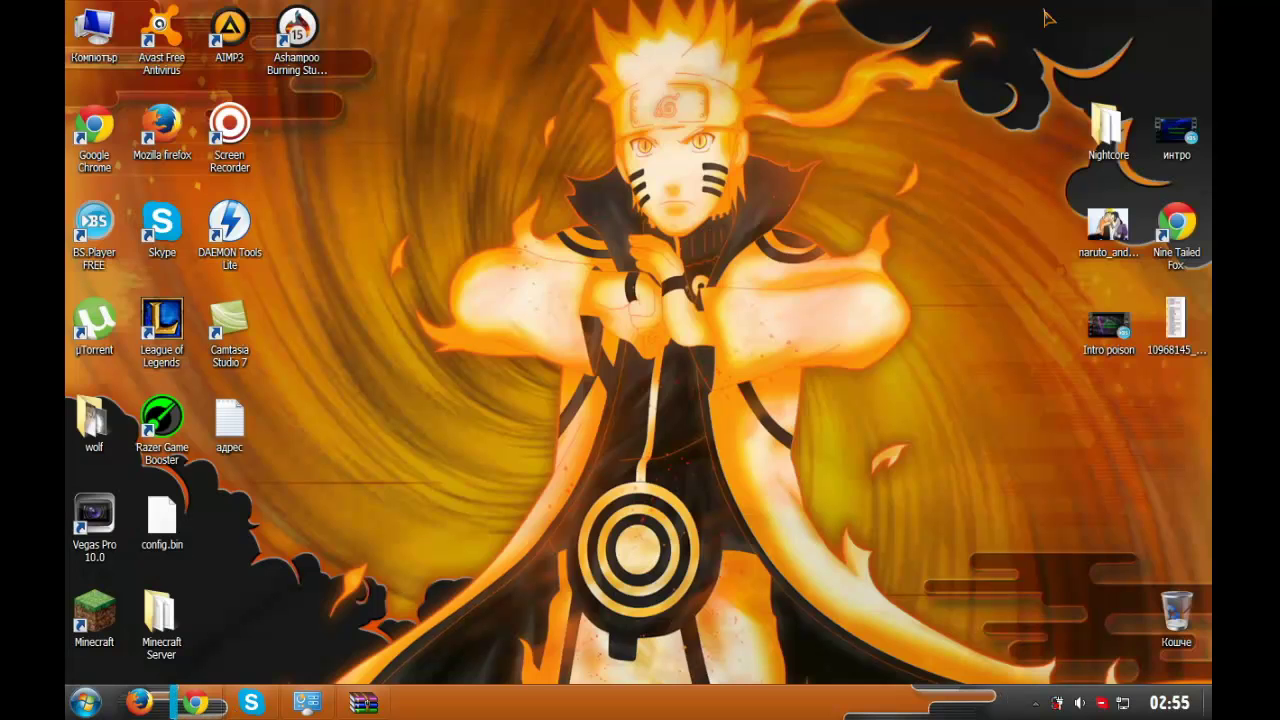
Switch to WinRAR and examine the x64 and x86 installers in UxStyle_Core_jul13_bits.zip.
left_click(362, 704)
left_click_drag(705, 62, 660, 78)
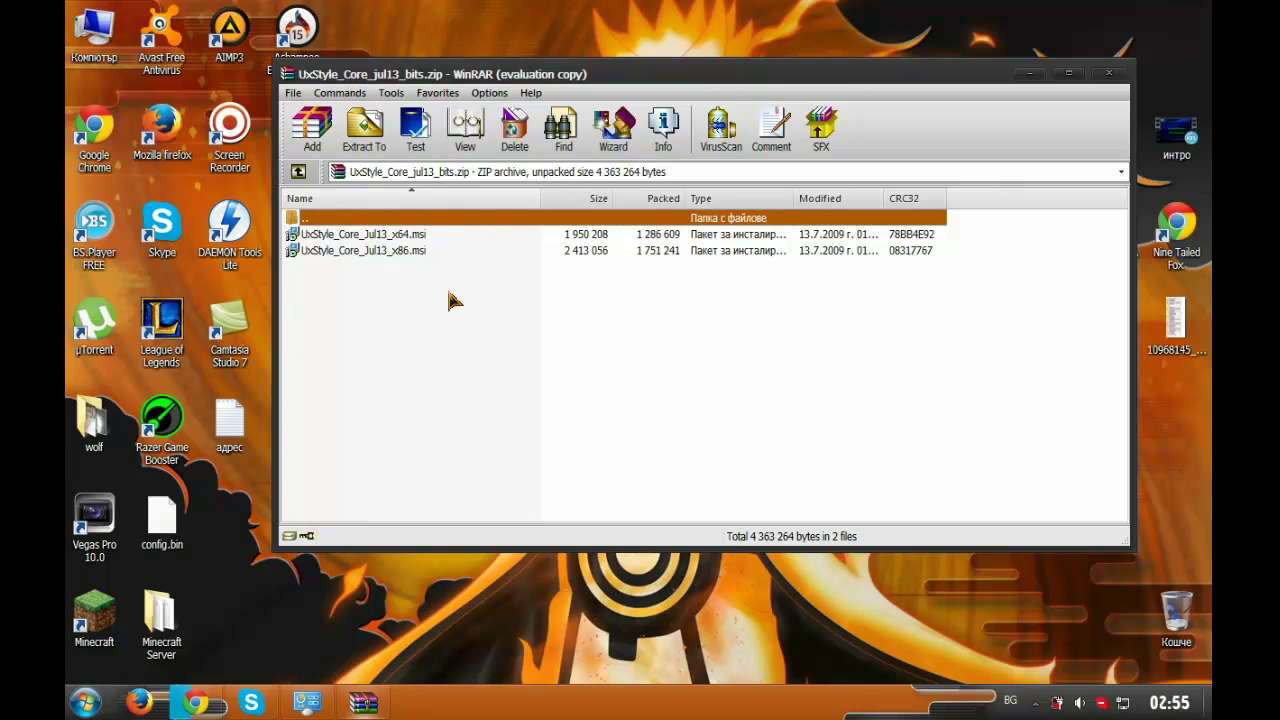
left_click(403, 254)
left_click(441, 238)
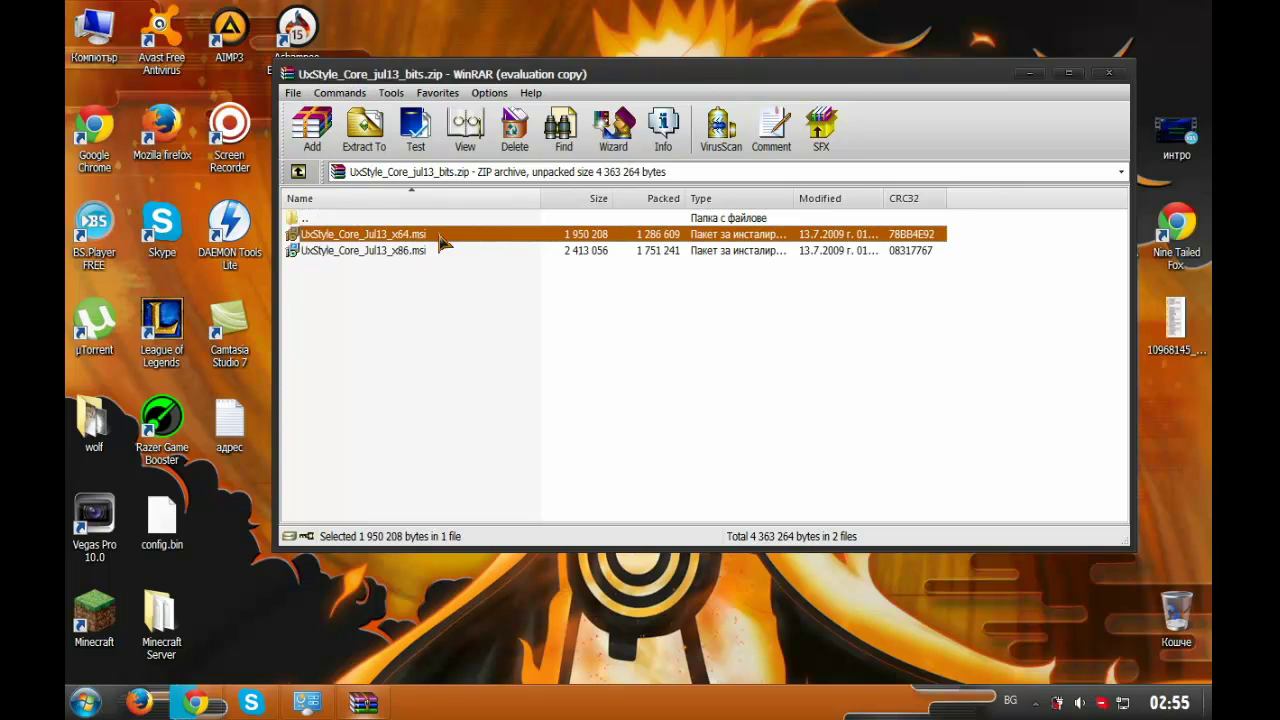
left_click(446, 254)
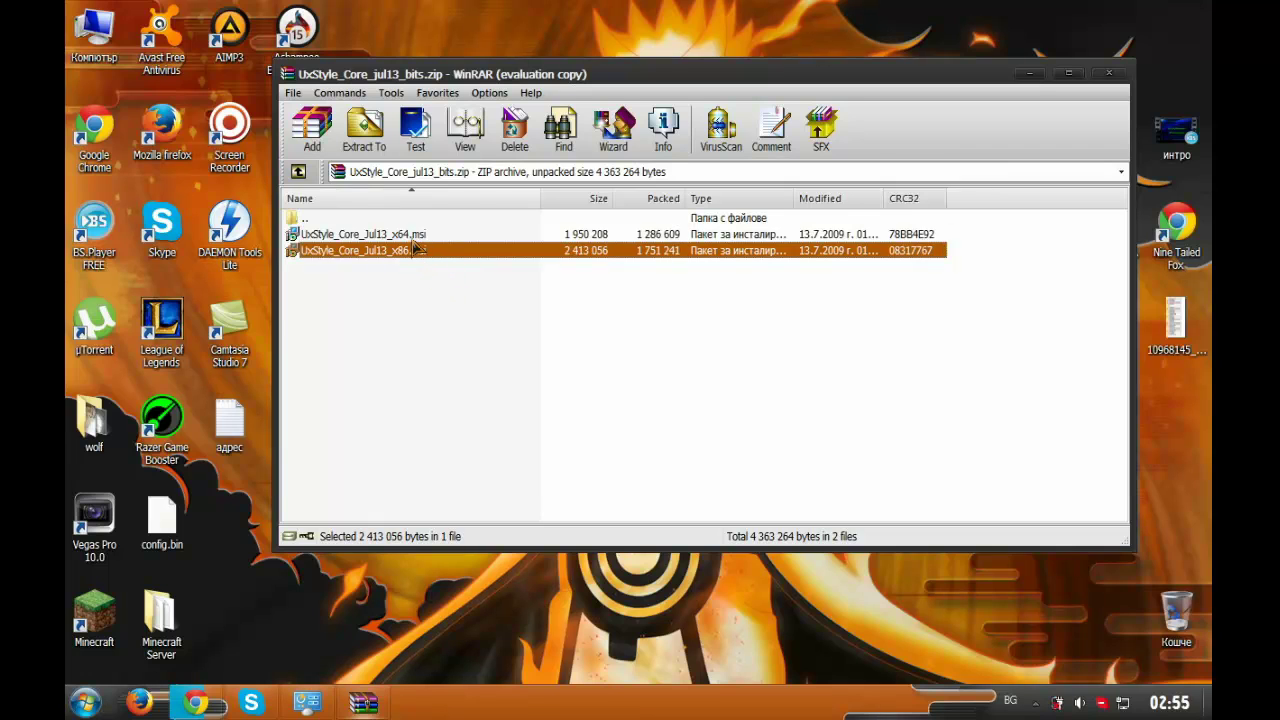
Look up UxStyle Core Beta in the Control Panel's list of installed programs, then close the Control Panel.
left_click(84, 703)
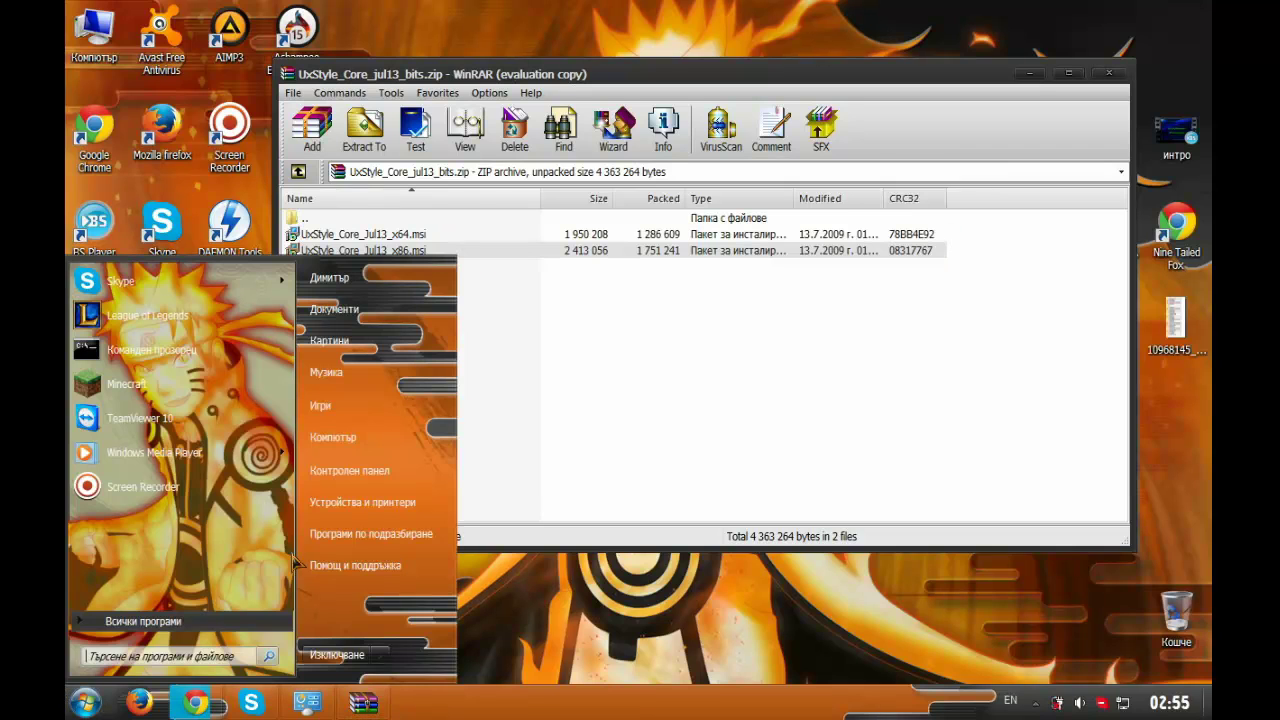
left_click(375, 468)
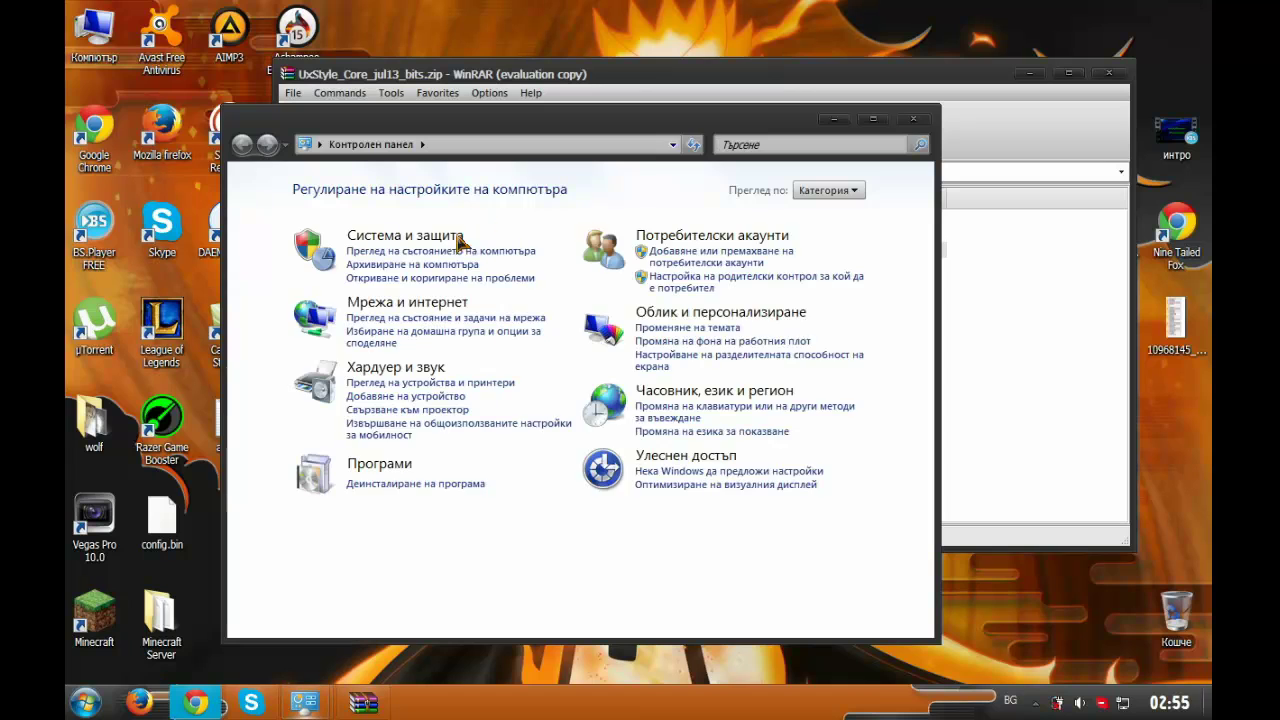
left_click(405, 478)
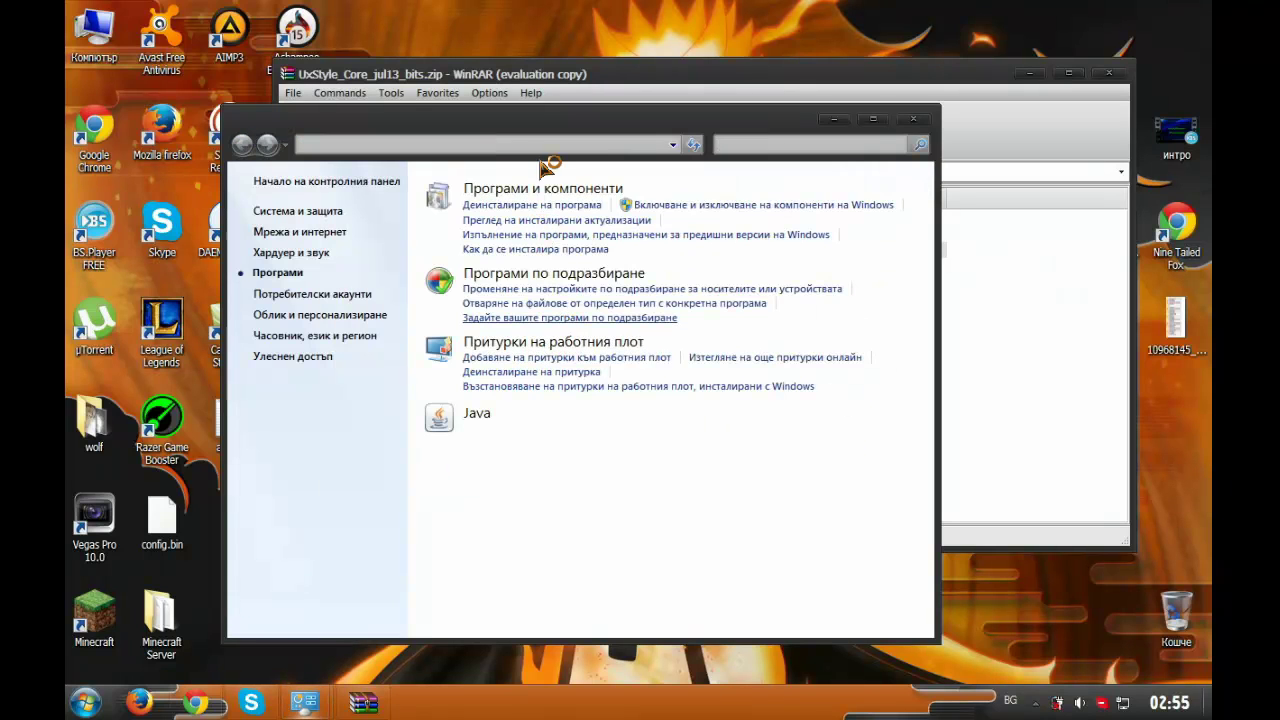
left_click(548, 205)
scroll(520, 455, "down", 4)
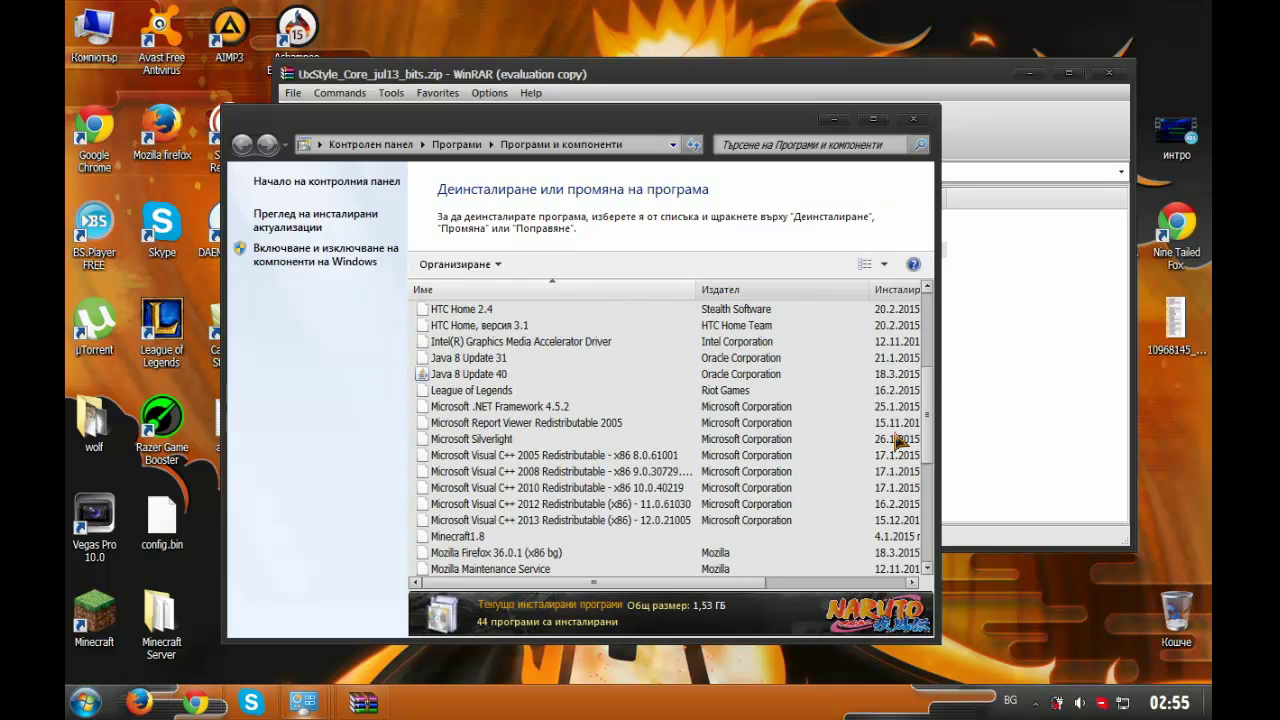
scroll(530, 500, "down", 5)
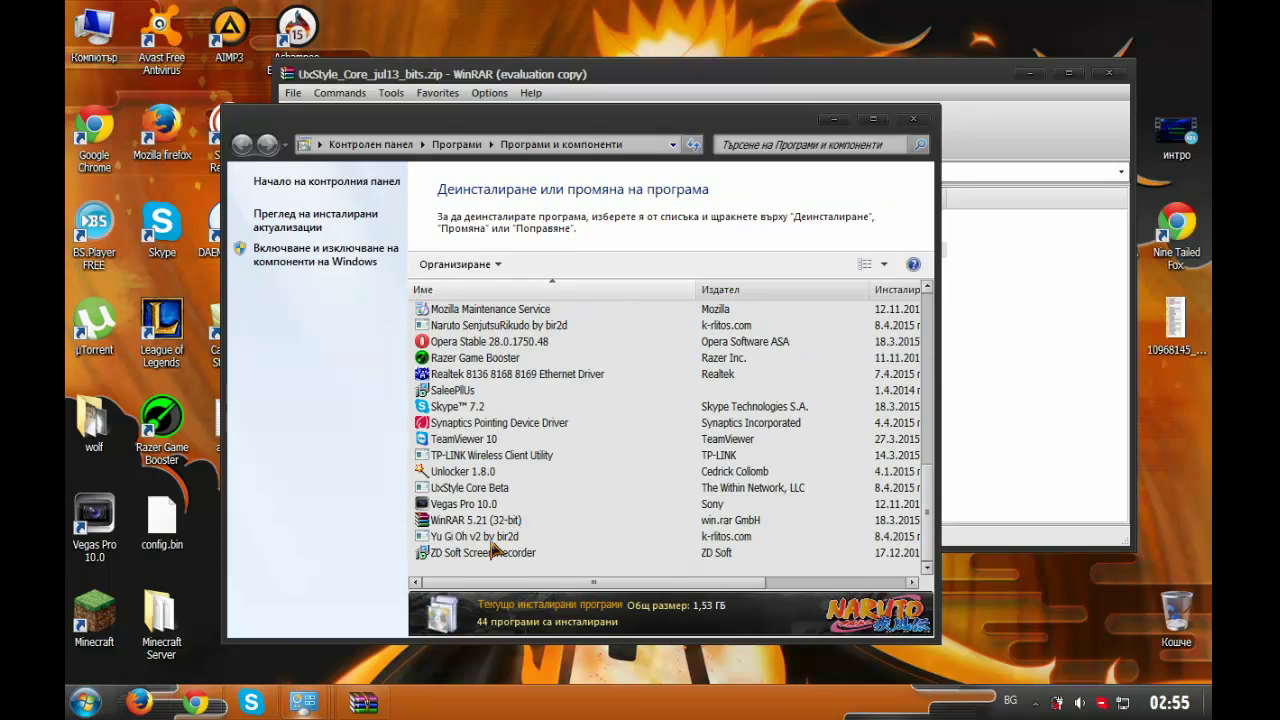
left_click(470, 489)
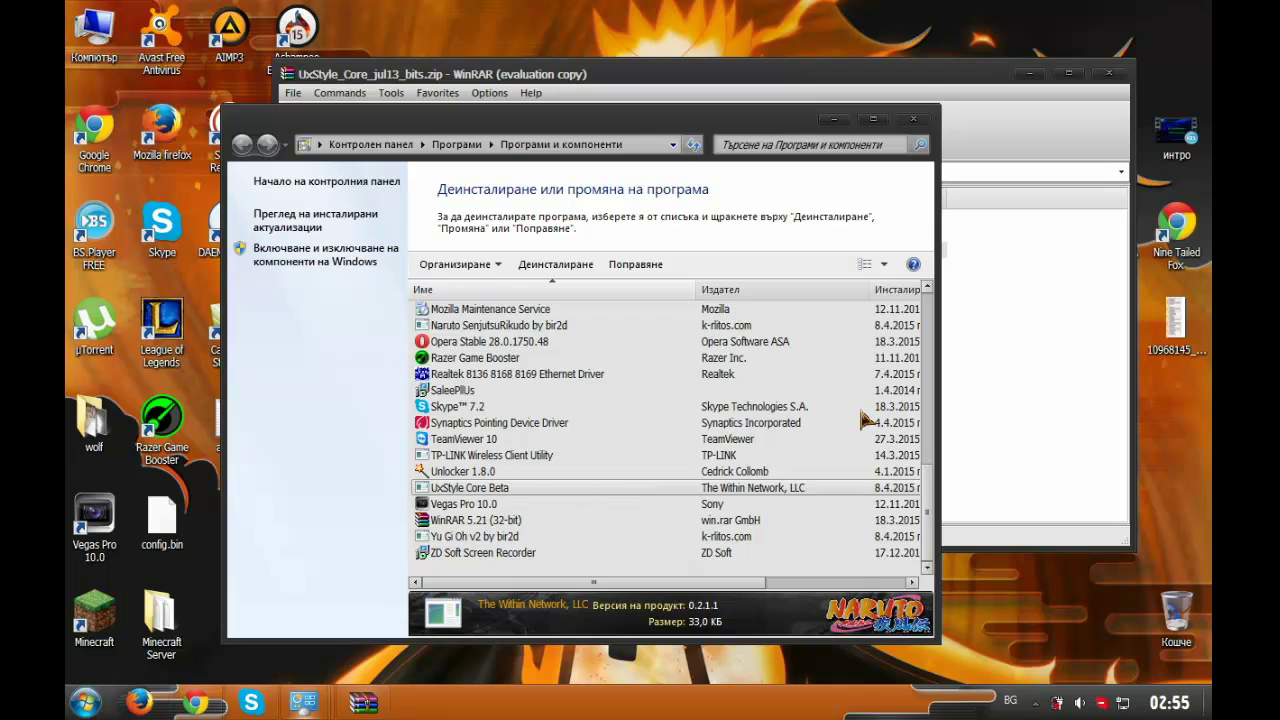
key("alt+Left")
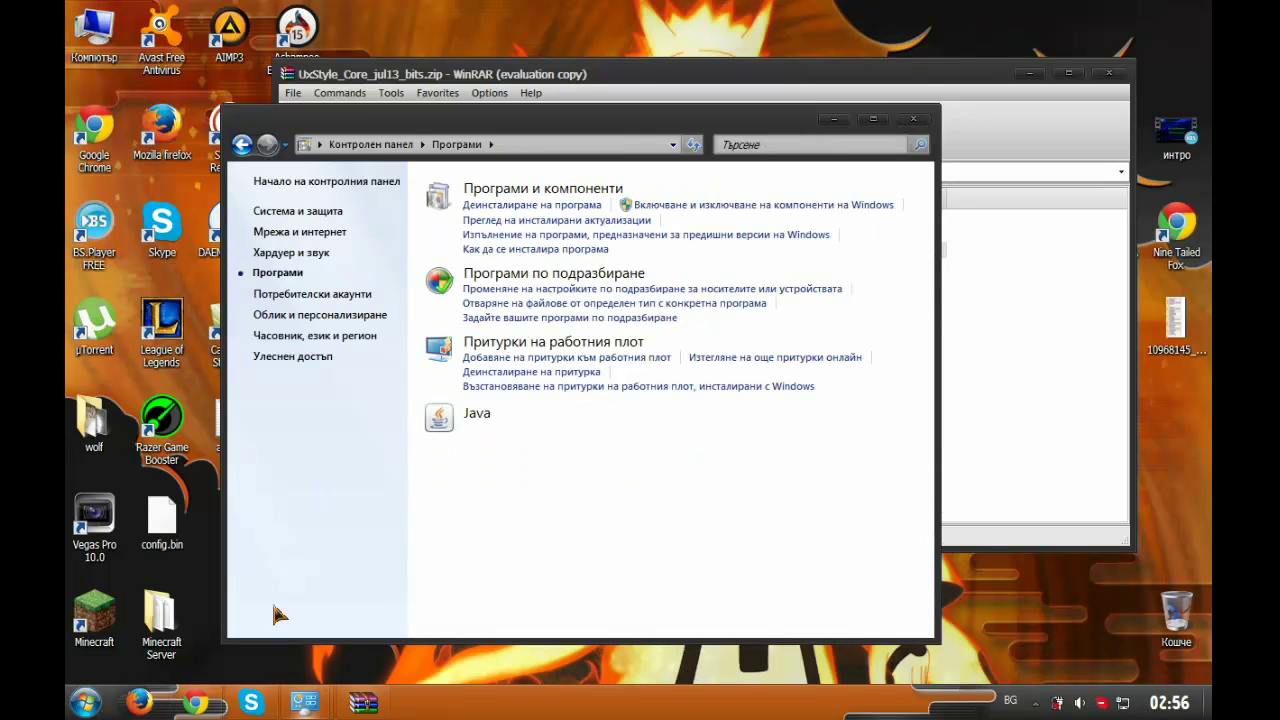
left_click(916, 121)
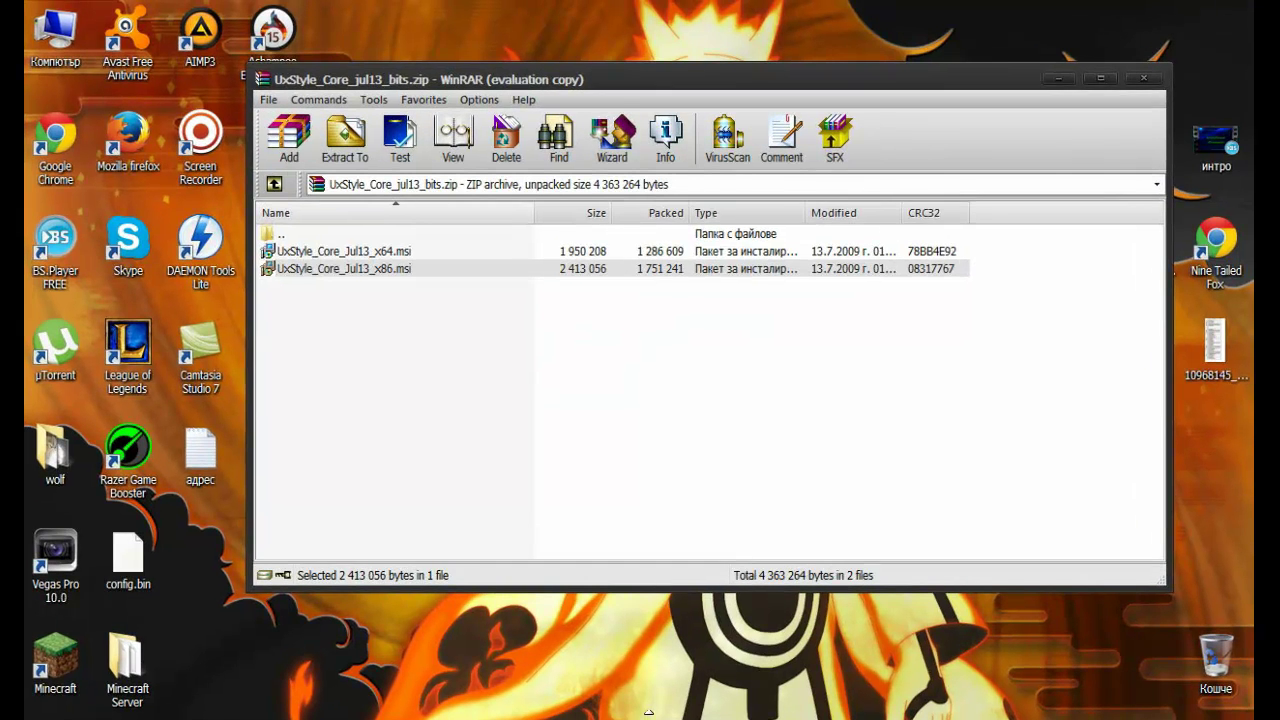
Dismiss the archive name and parameters dialog and close the UxStyle archive.
left_click(632, 712)
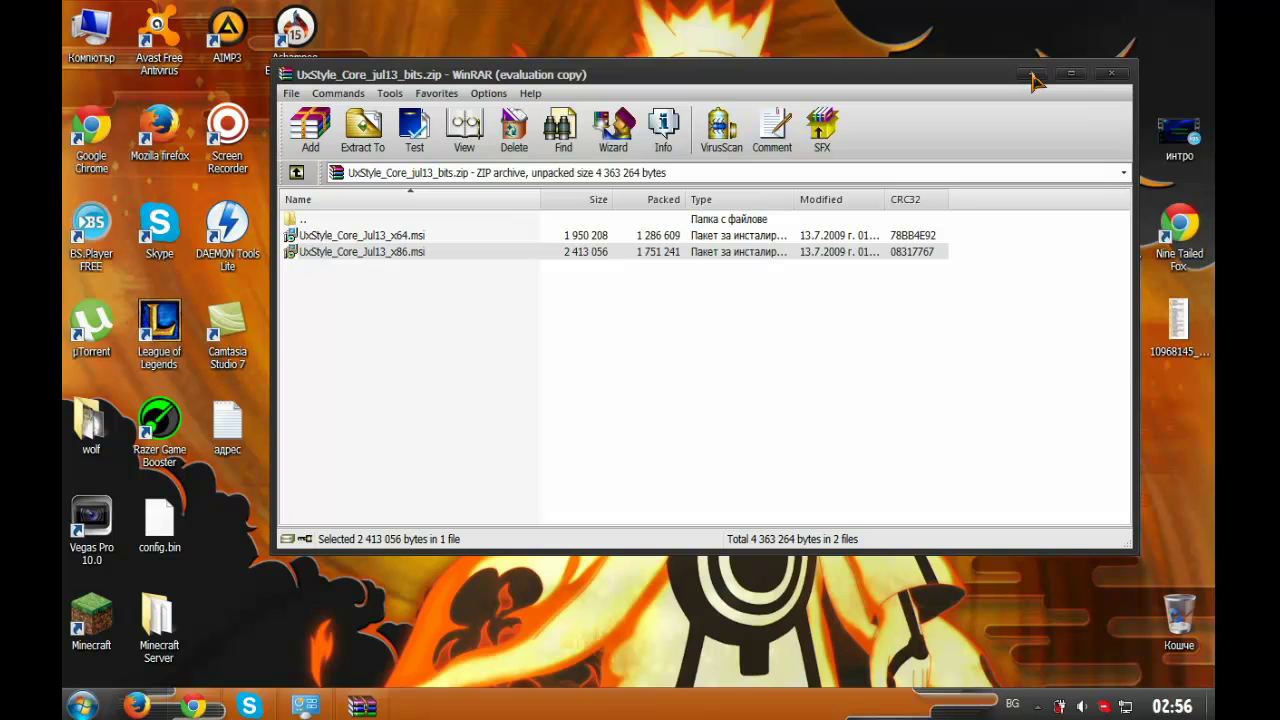
left_click_drag(507, 363, 480, 354)
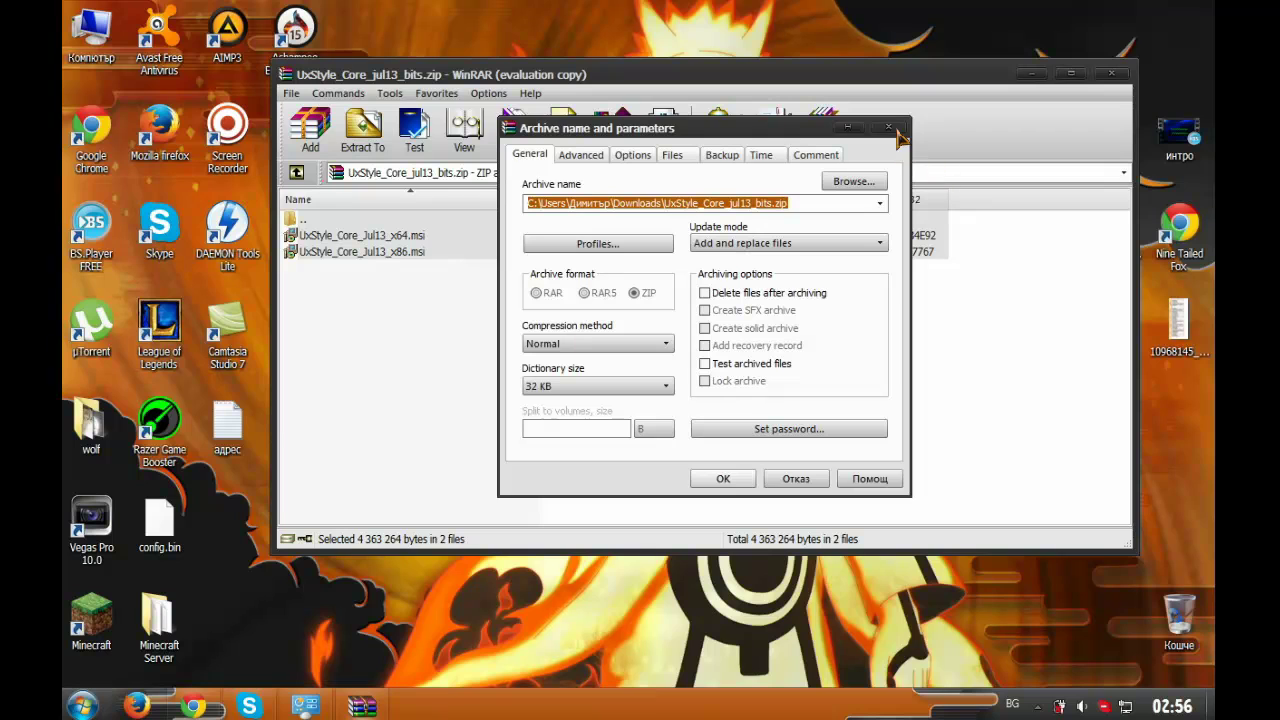
left_click(889, 128)
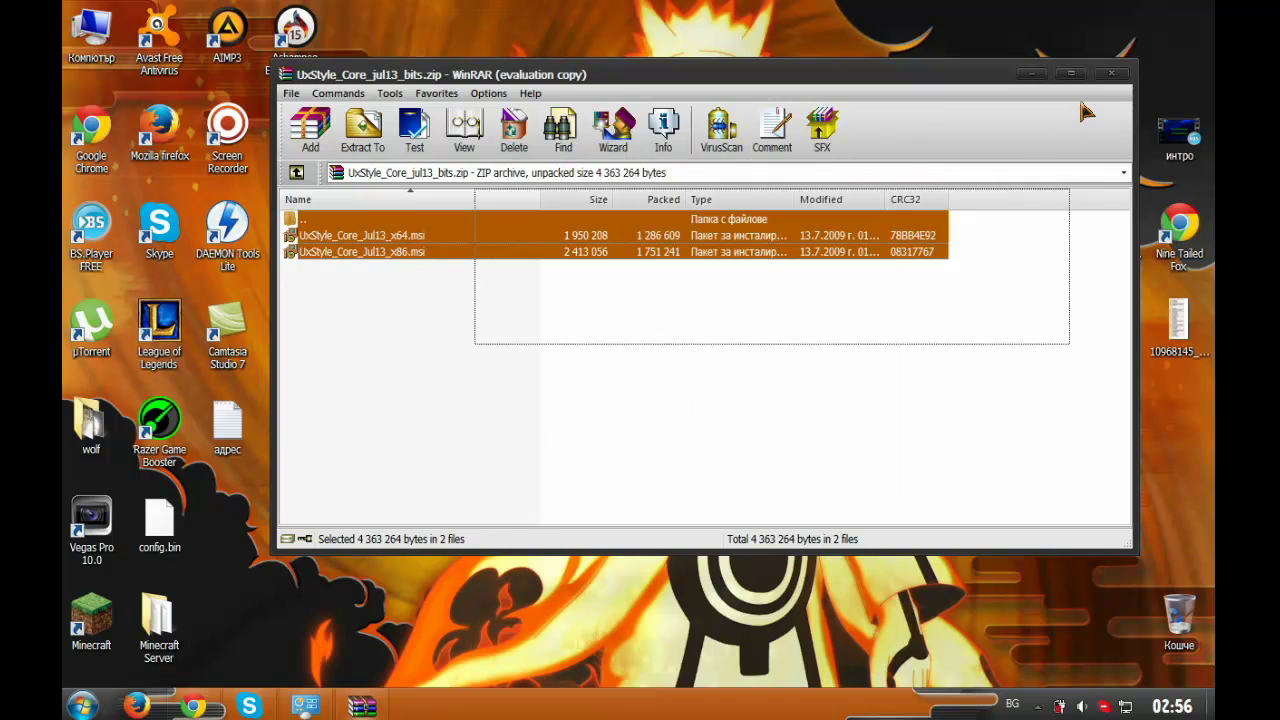
left_click(1037, 322)
left_click(1111, 73)
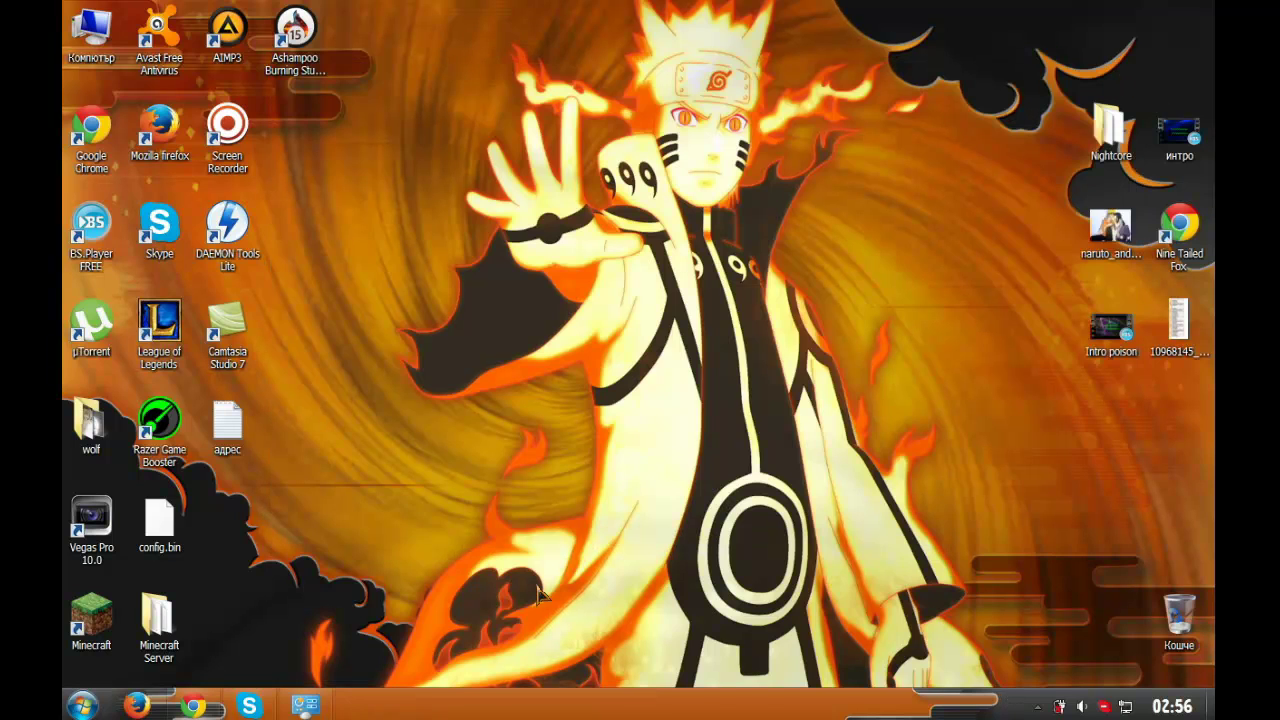
Copy the downloaded Ash_Ketchum_TW7 archive from Chrome onto the desktop and close the browser.
left_click(194, 706)
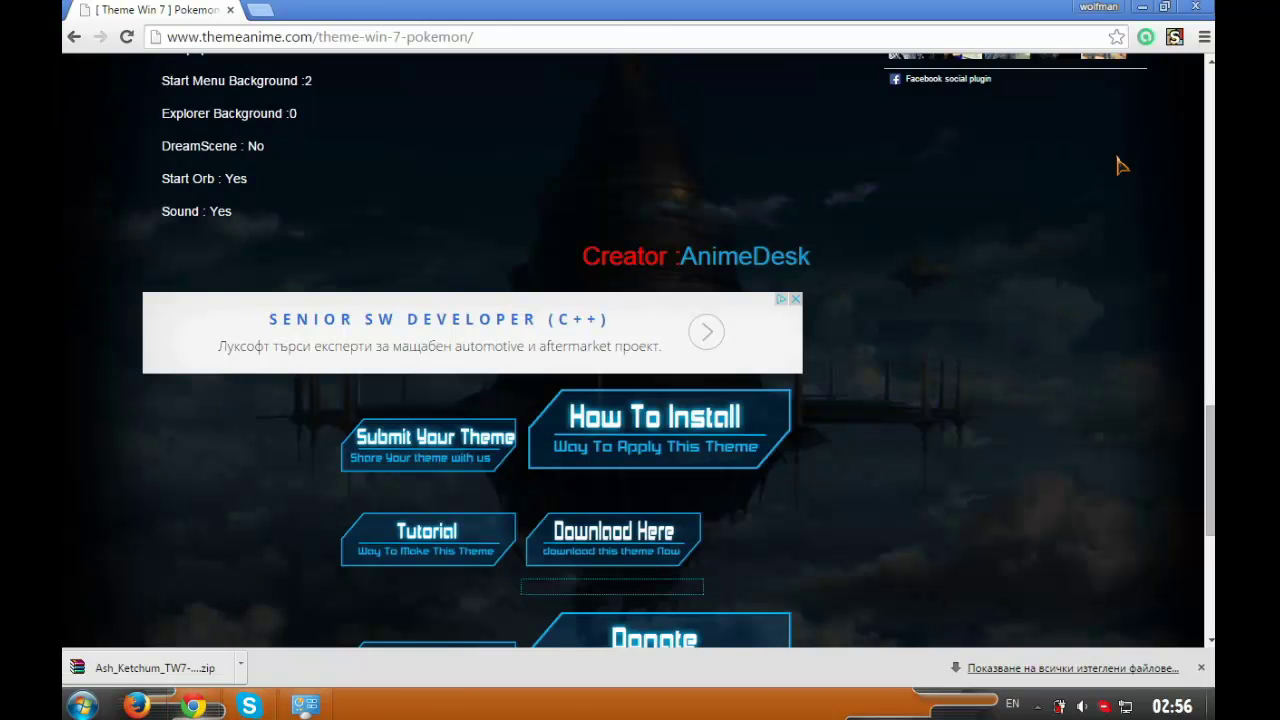
left_click(1164, 6)
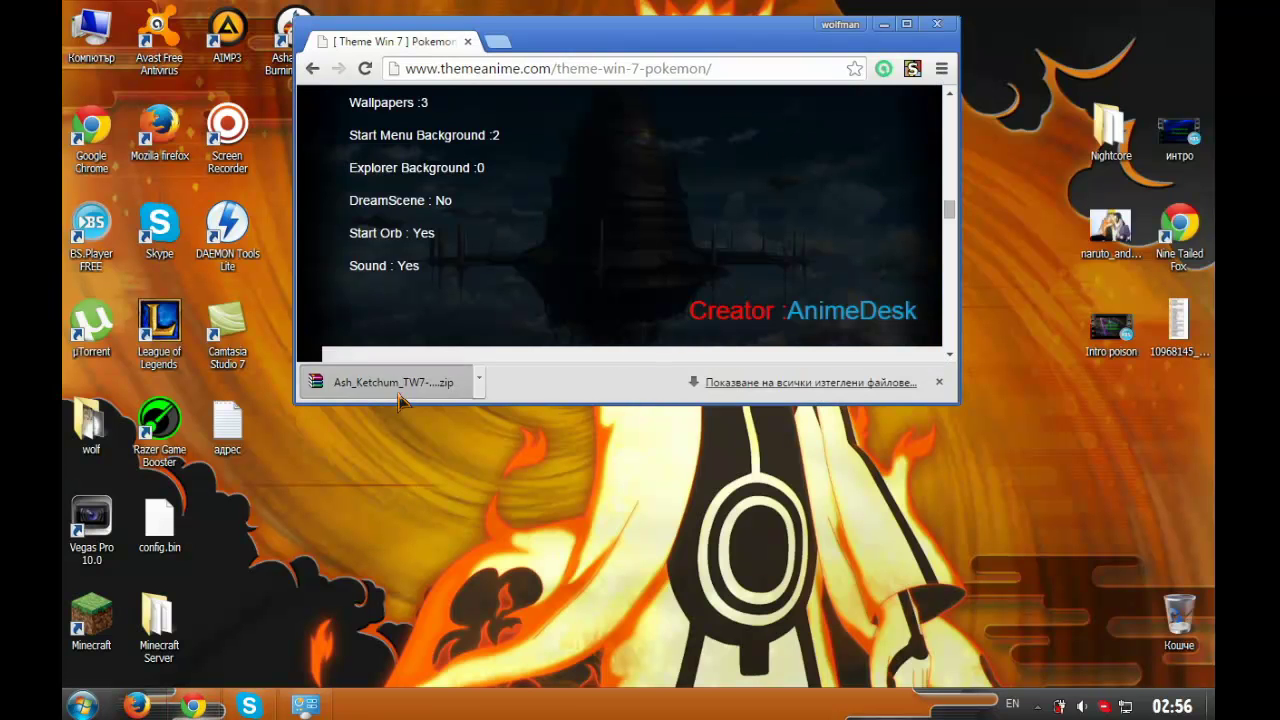
left_click_drag(878, 525, 880, 527)
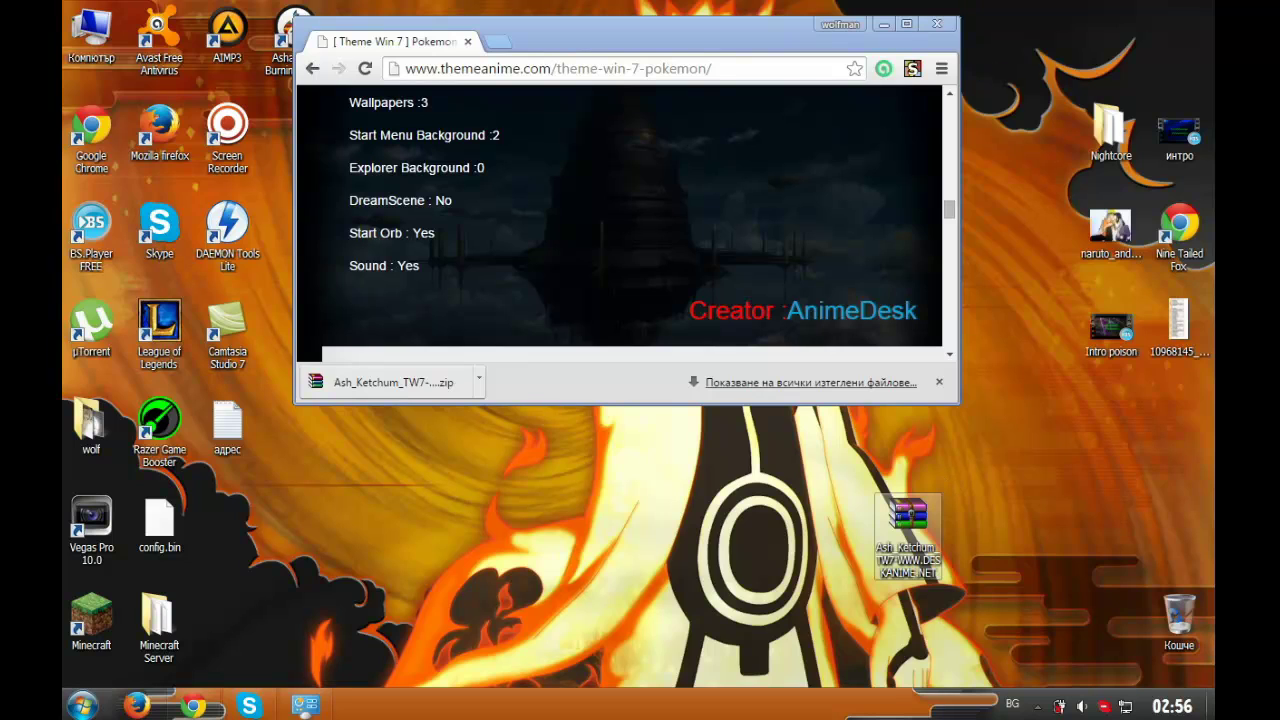
left_click(936, 23)
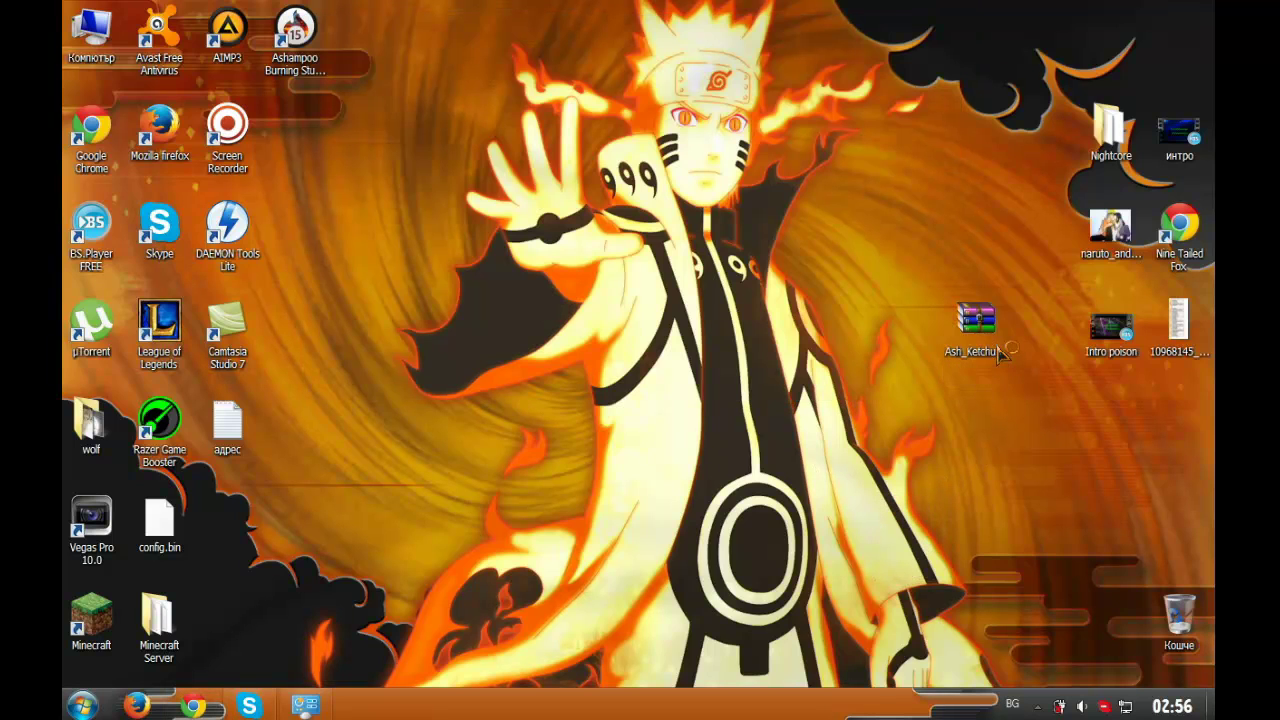
Open the Ash_Ketchum_TW7 archive on the desktop and run Ash Ketchum Tema Windows 7.exe from its Tema (Theme) folder, allowing it through the security warning.
double_click(1000, 350)
double_click(497, 240)
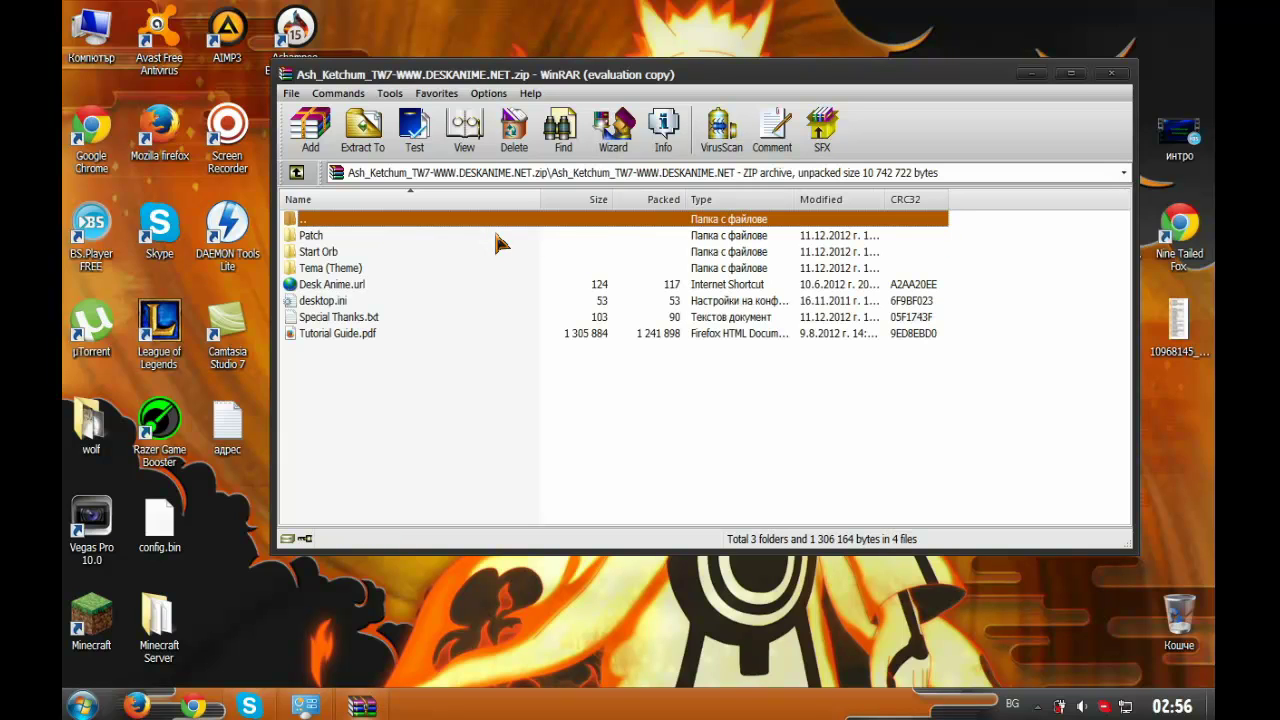
left_click_drag(363, 374, 335, 255)
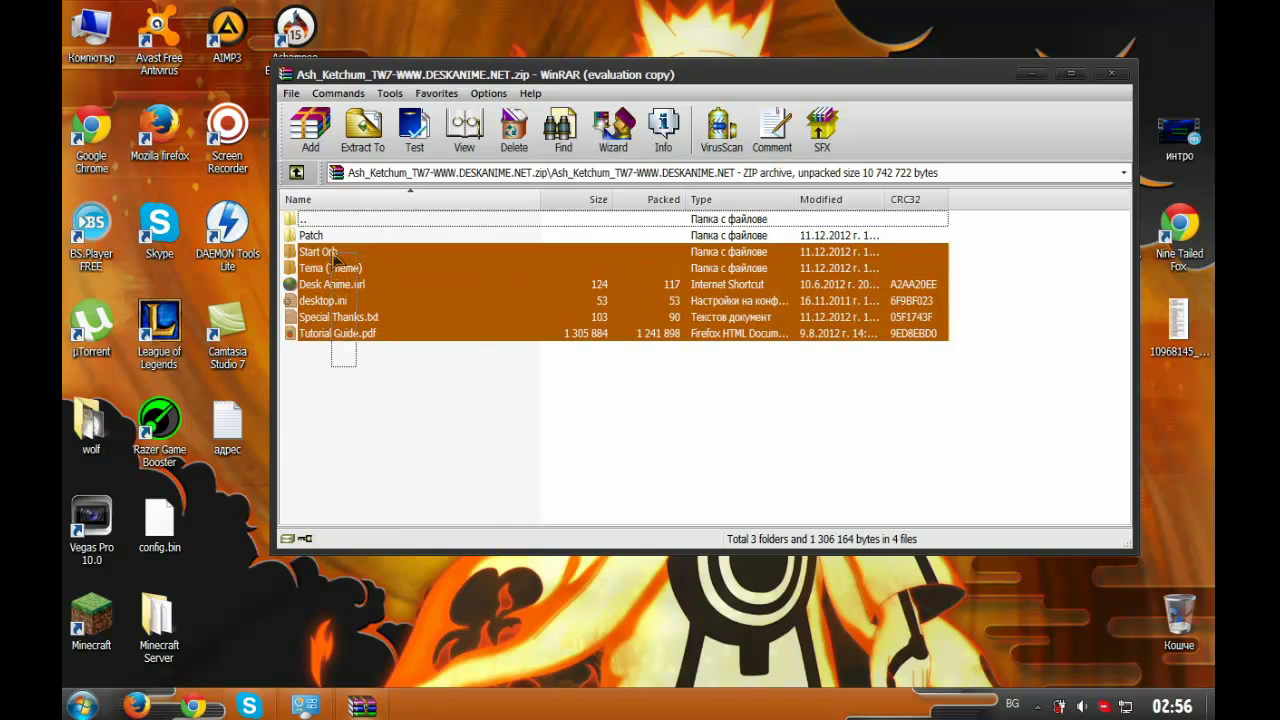
left_click(500, 506)
double_click(360, 268)
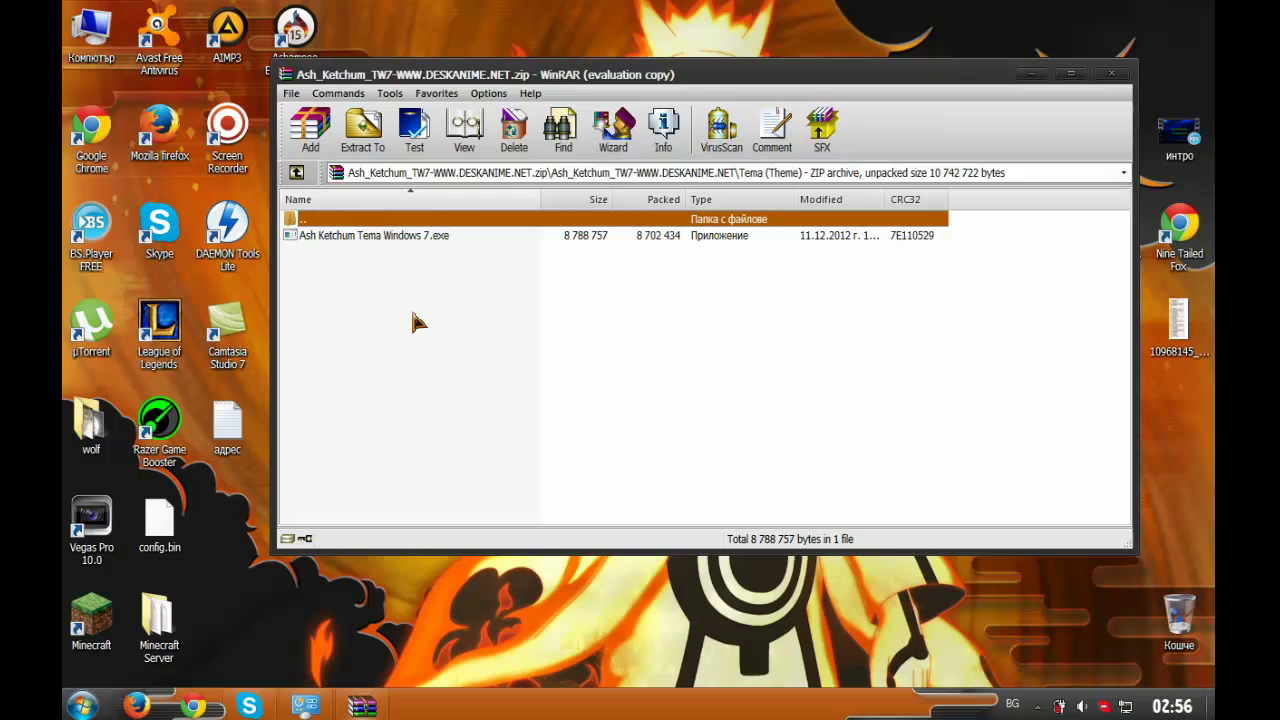
double_click(373, 238)
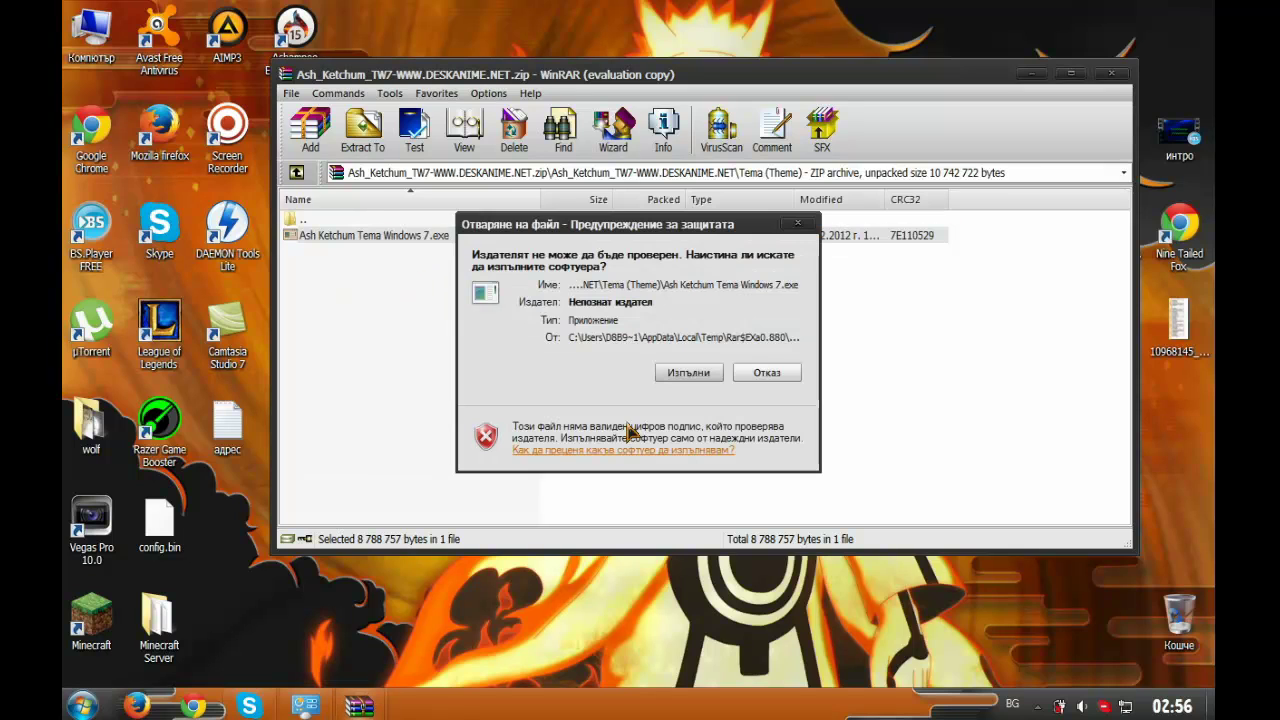
left_click(670, 372)
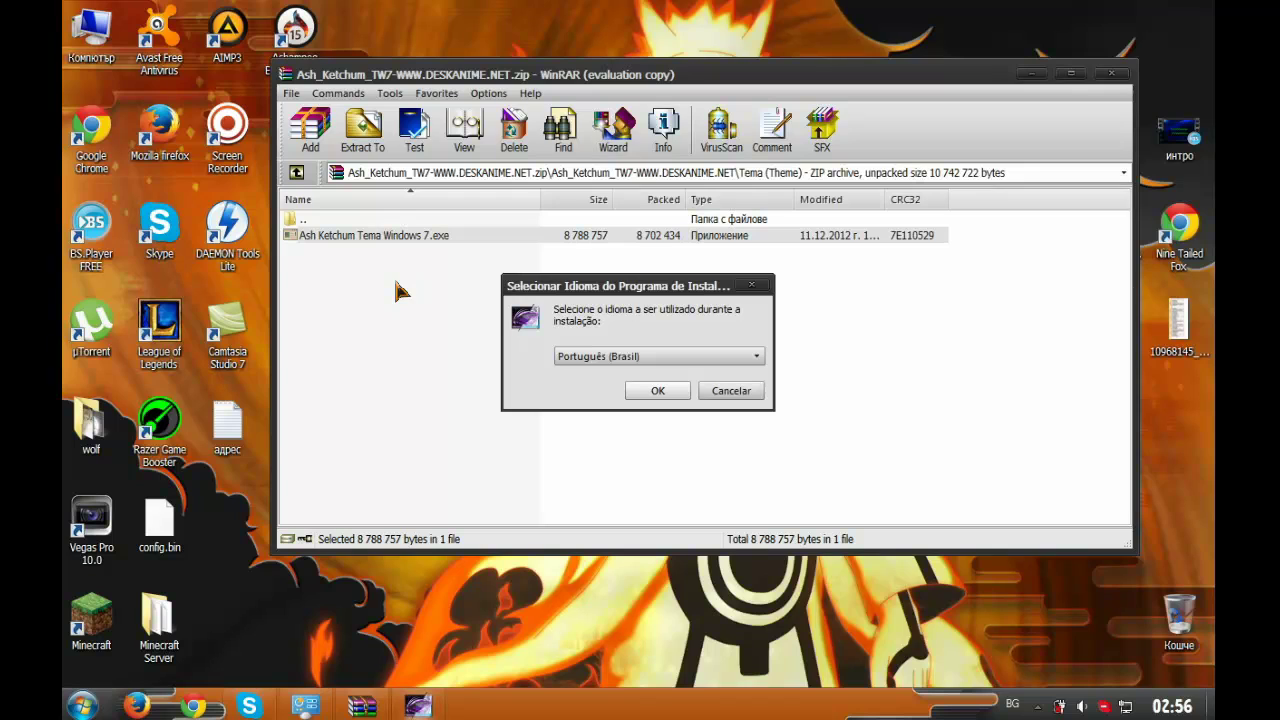
Choose English as the setup language for the Ash Ketchum theme installer and close the archive window.
left_click(598, 356)
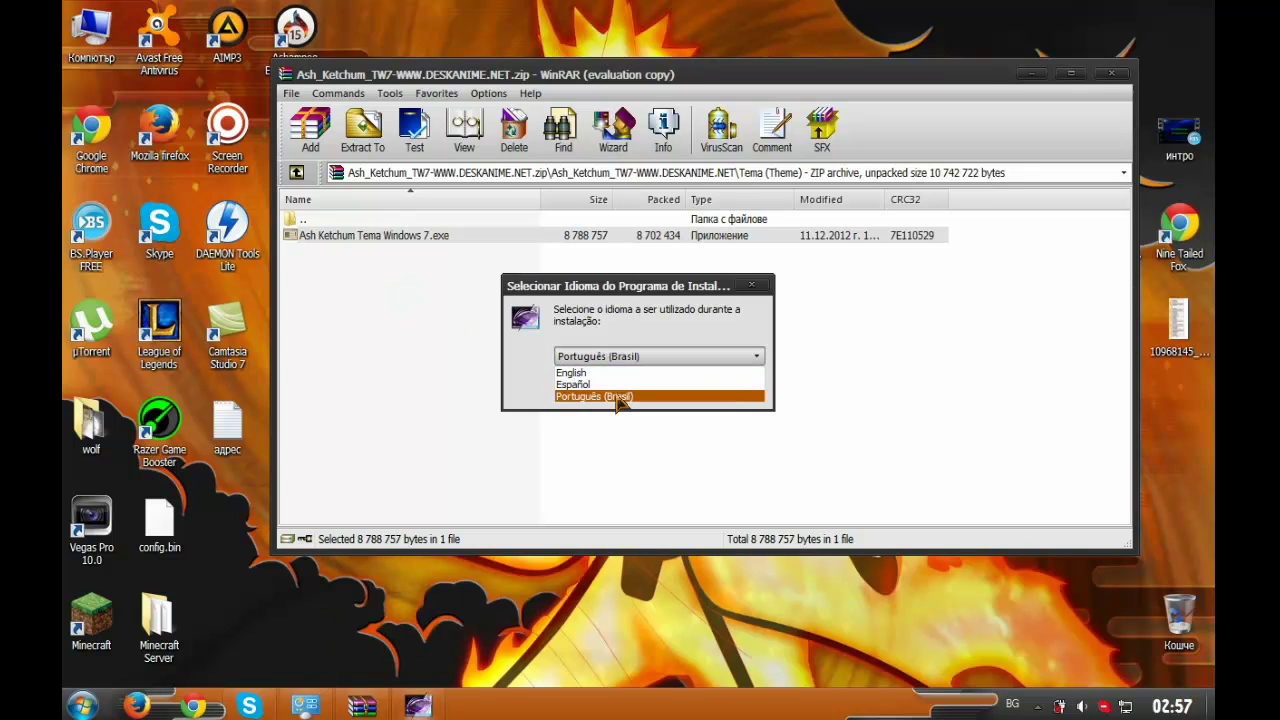
left_click(575, 372)
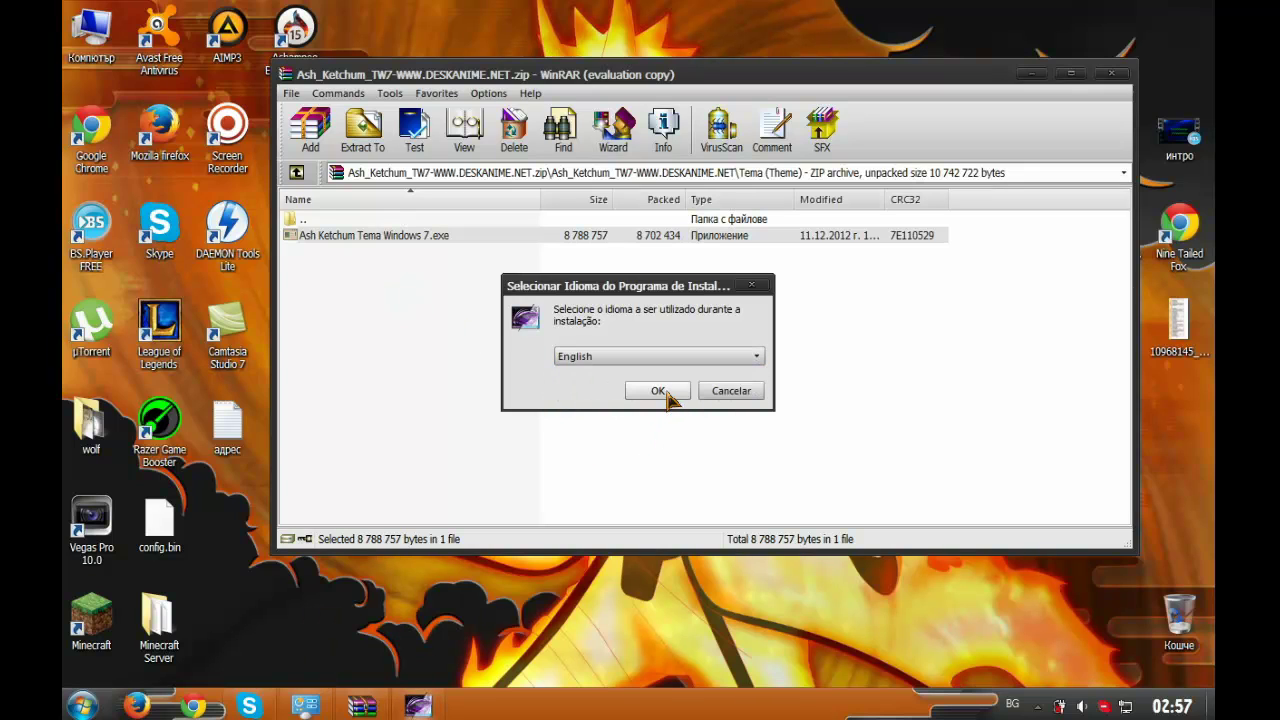
left_click(658, 391)
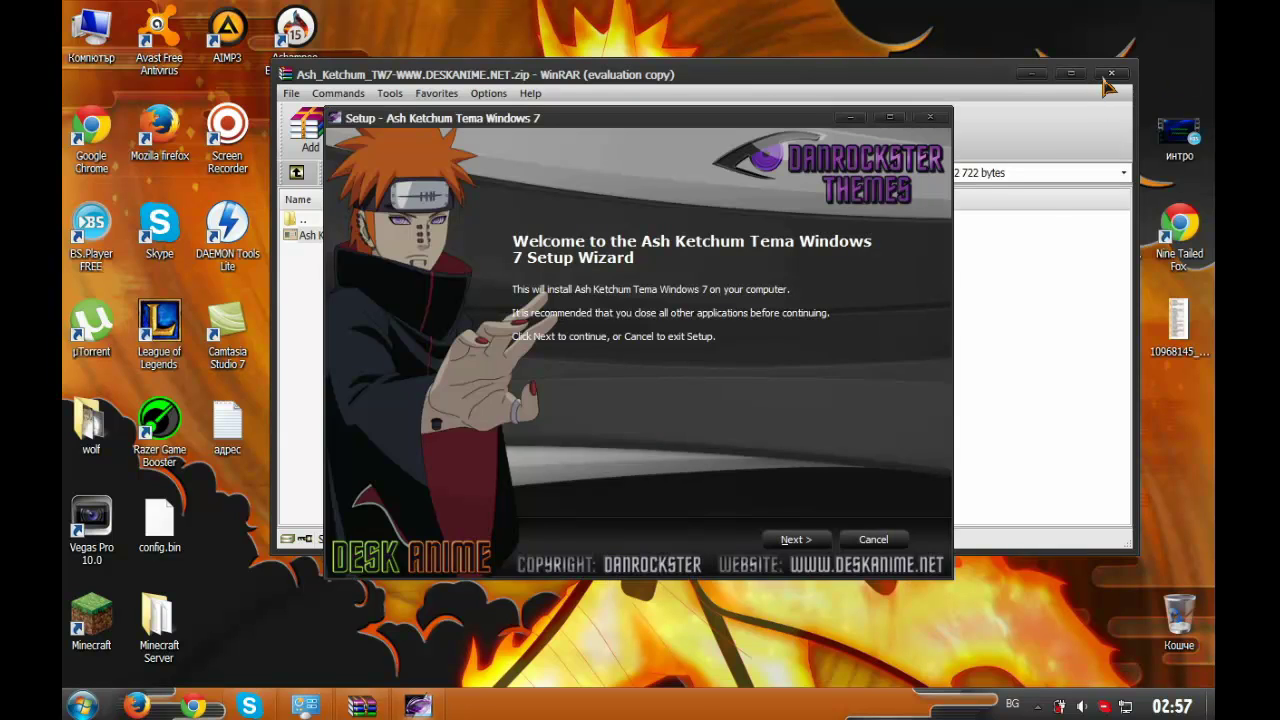
left_click(1108, 76)
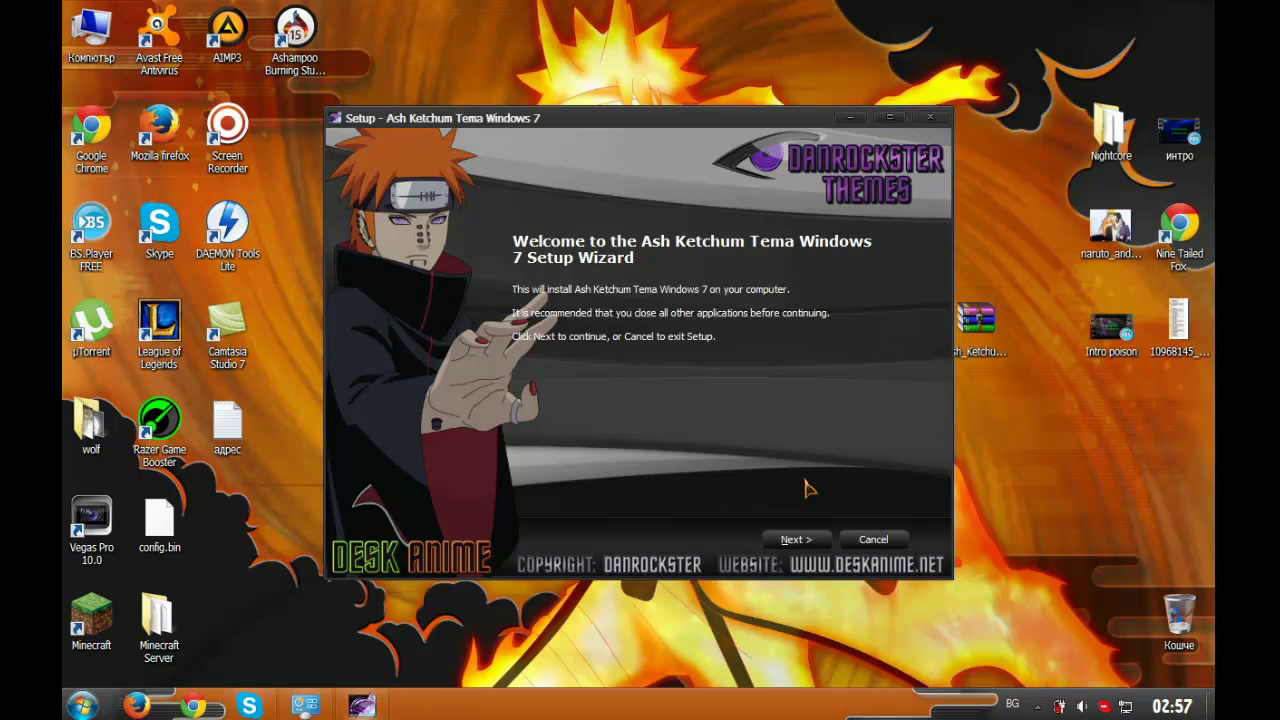
Install the Ash Ketchum theme into C:\Windows\Resources\Themes\Danrockster Themes and close the browser window that setup launches.
left_click(812, 540)
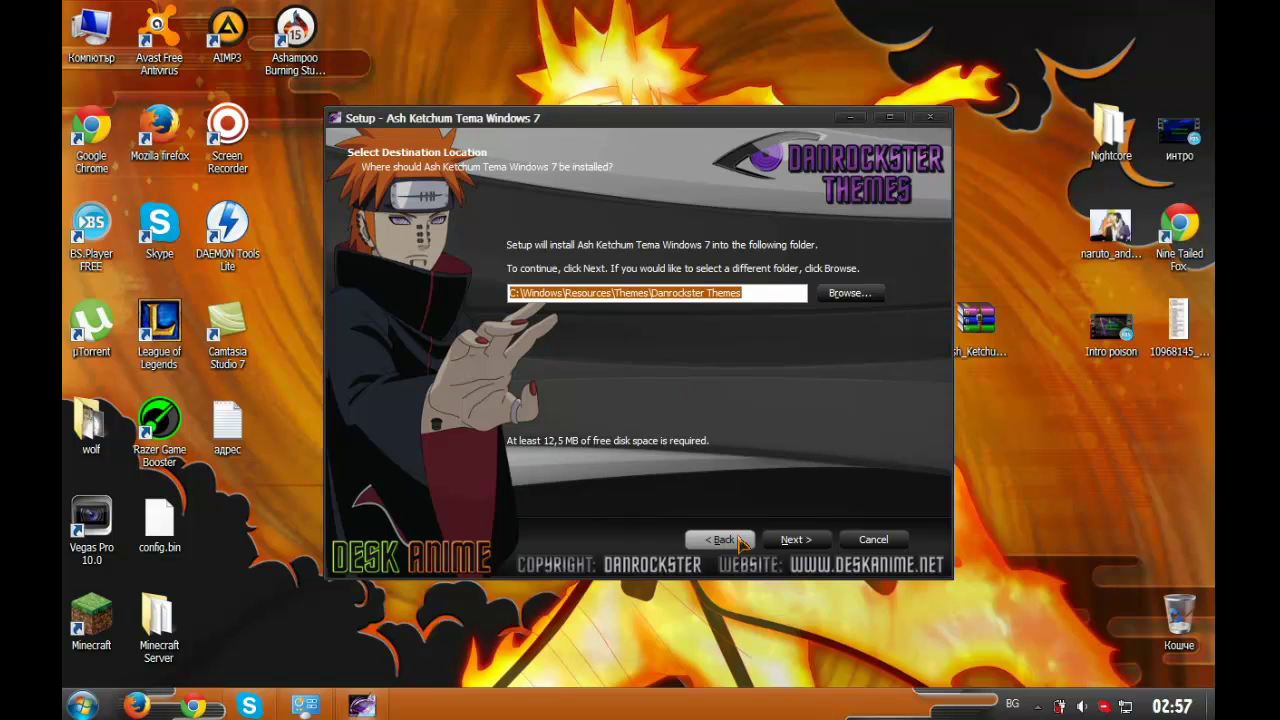
left_click(774, 544)
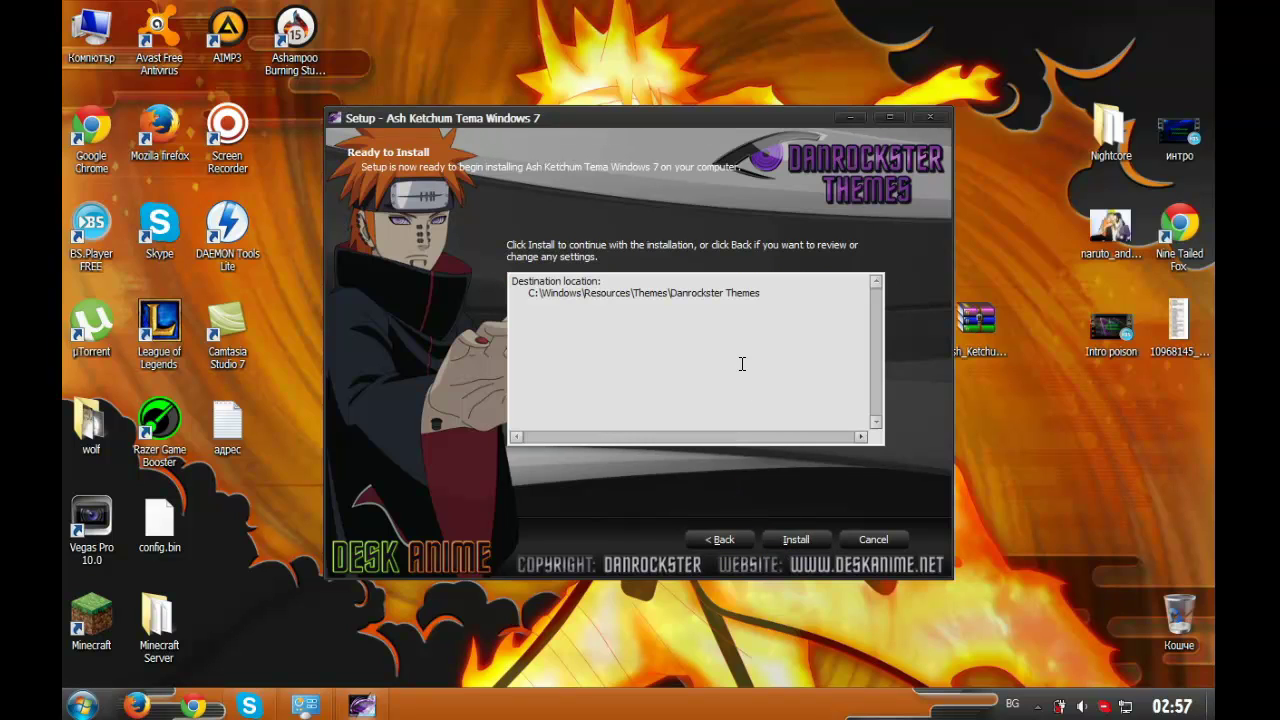
left_click(793, 545)
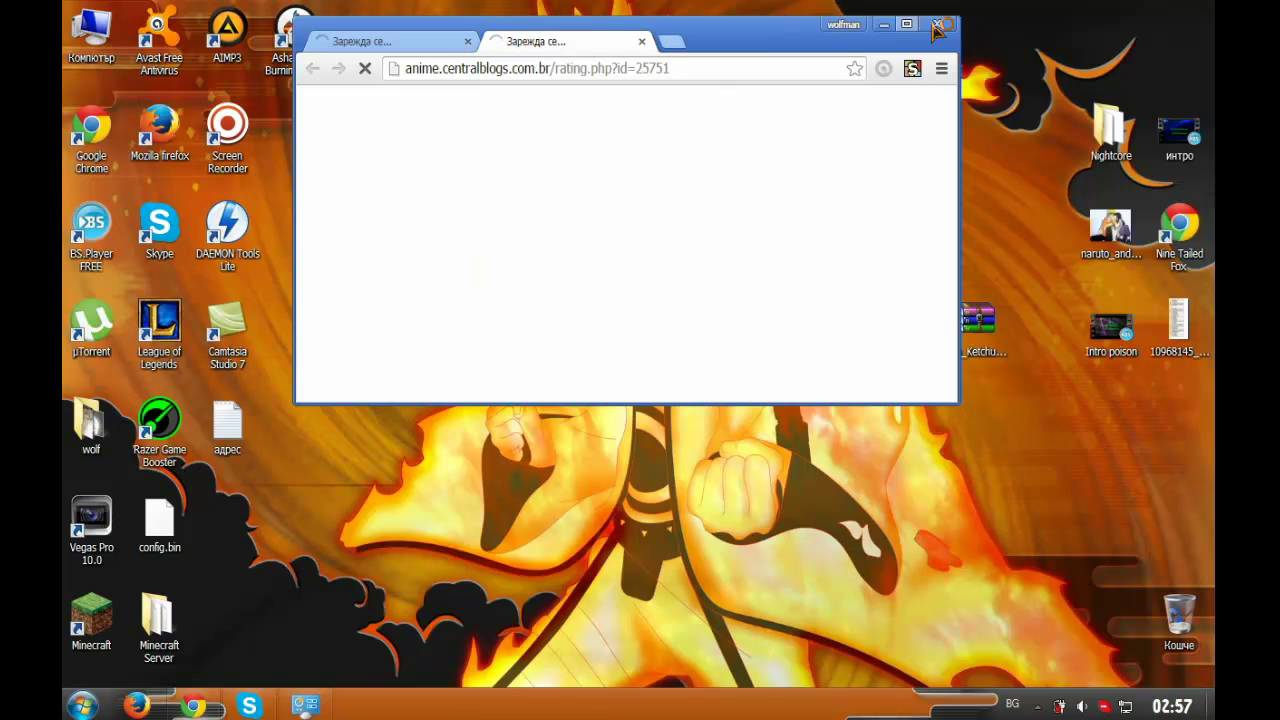
left_click(937, 25)
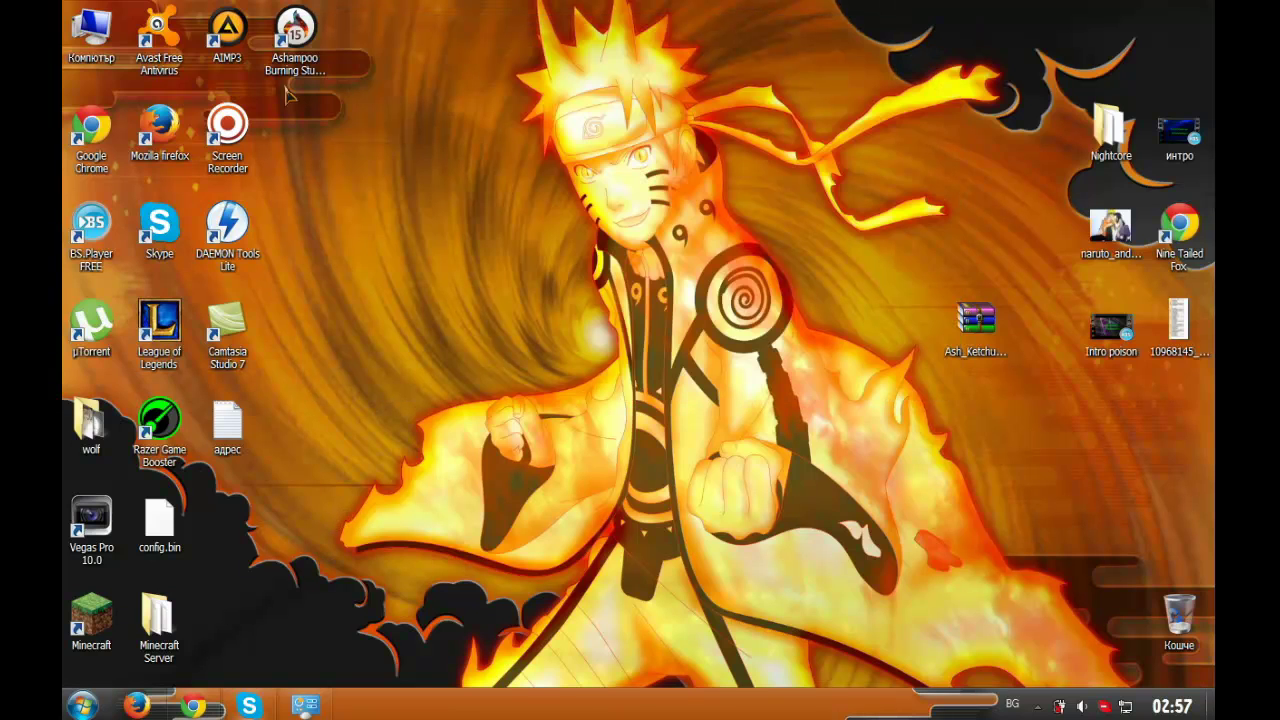
Open the Windows folder on local disk C: and close the extra Computer window.
double_click(92, 30)
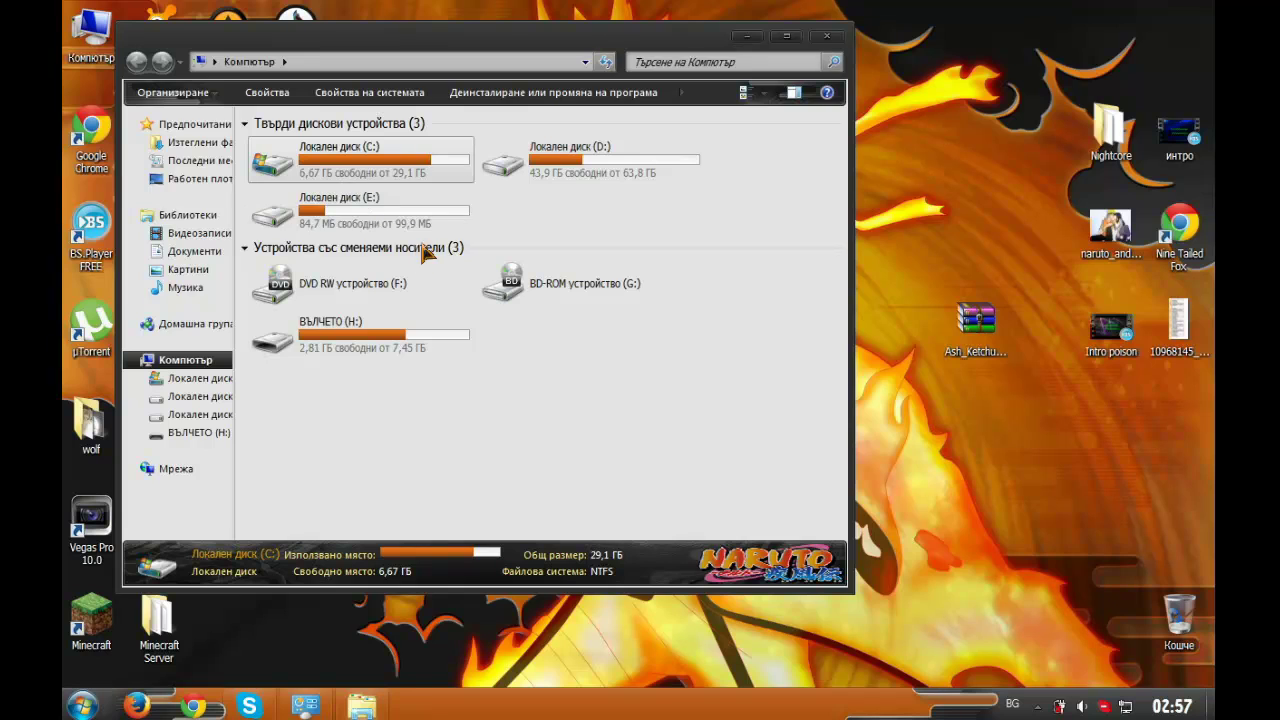
double_click(382, 152)
left_click(845, 58)
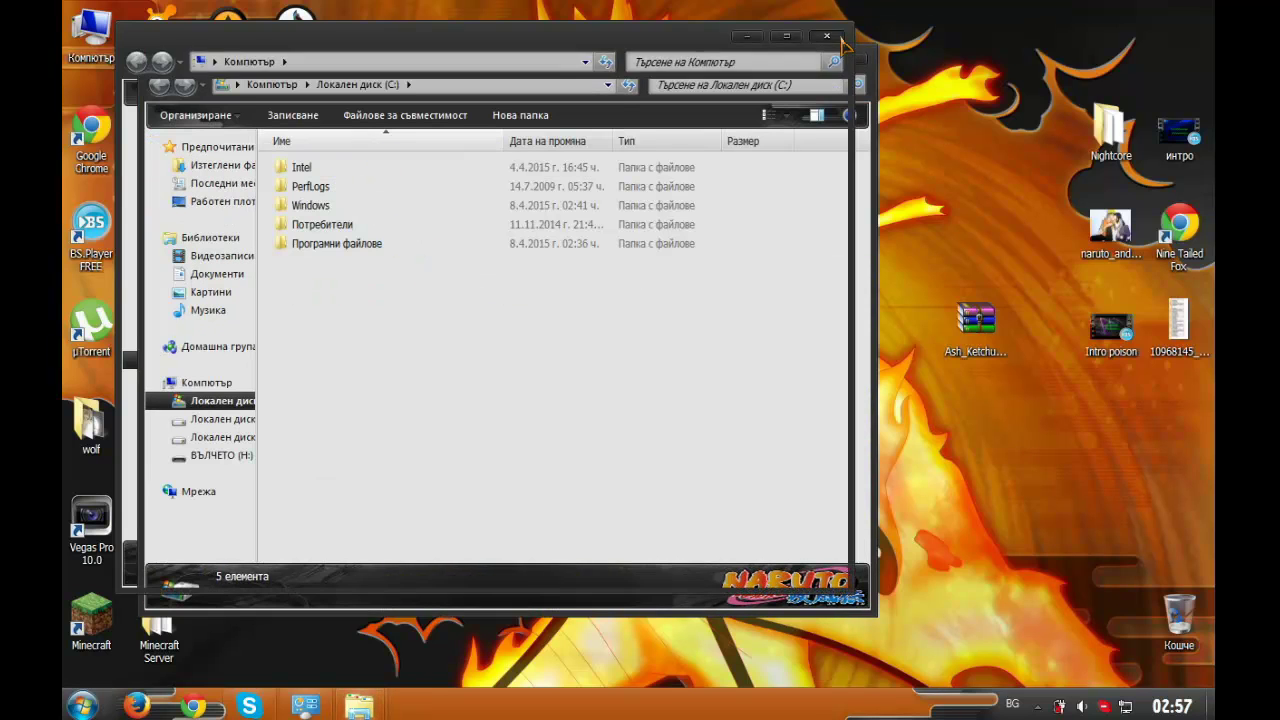
left_click(608, 85)
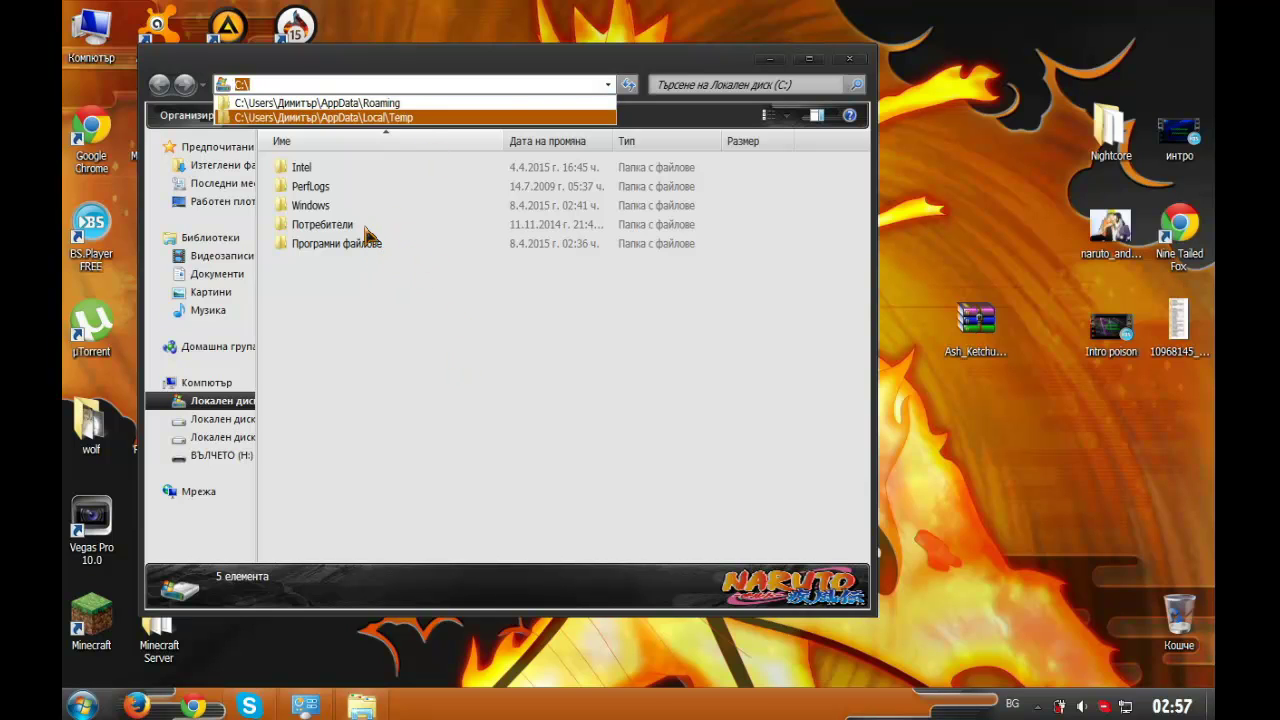
left_click(338, 207)
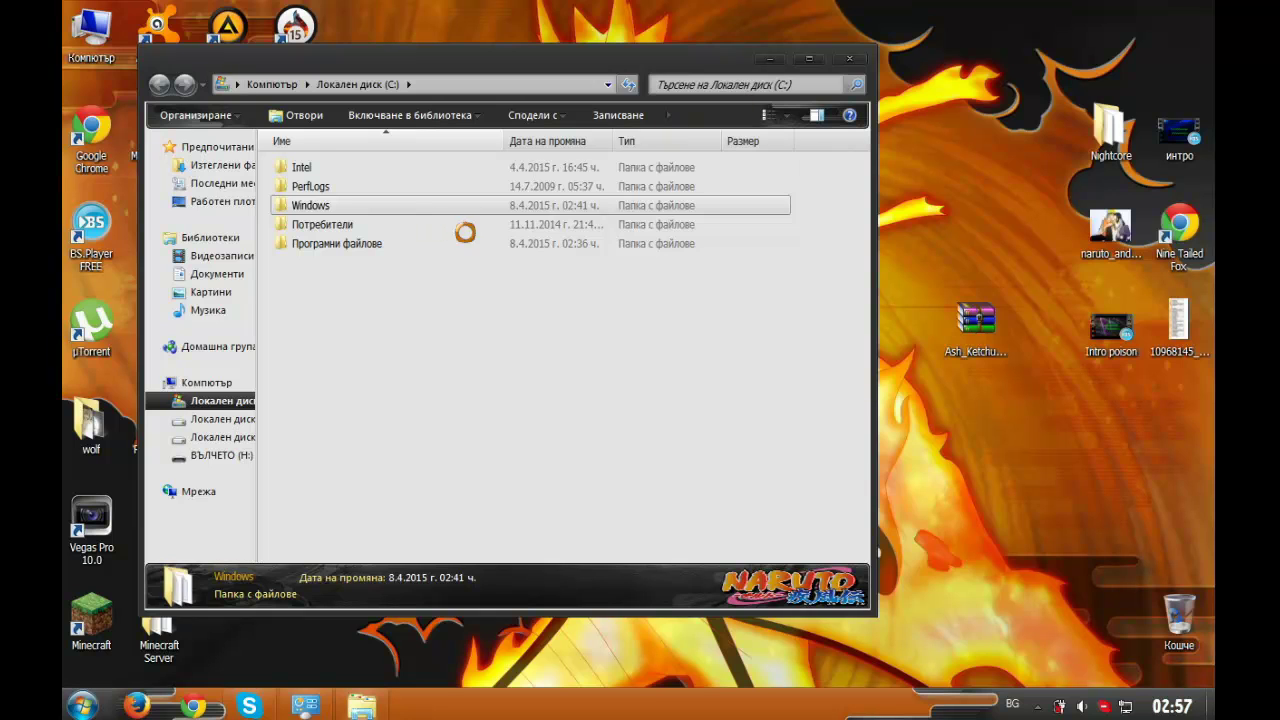
right_click(427, 215)
left_click(440, 217)
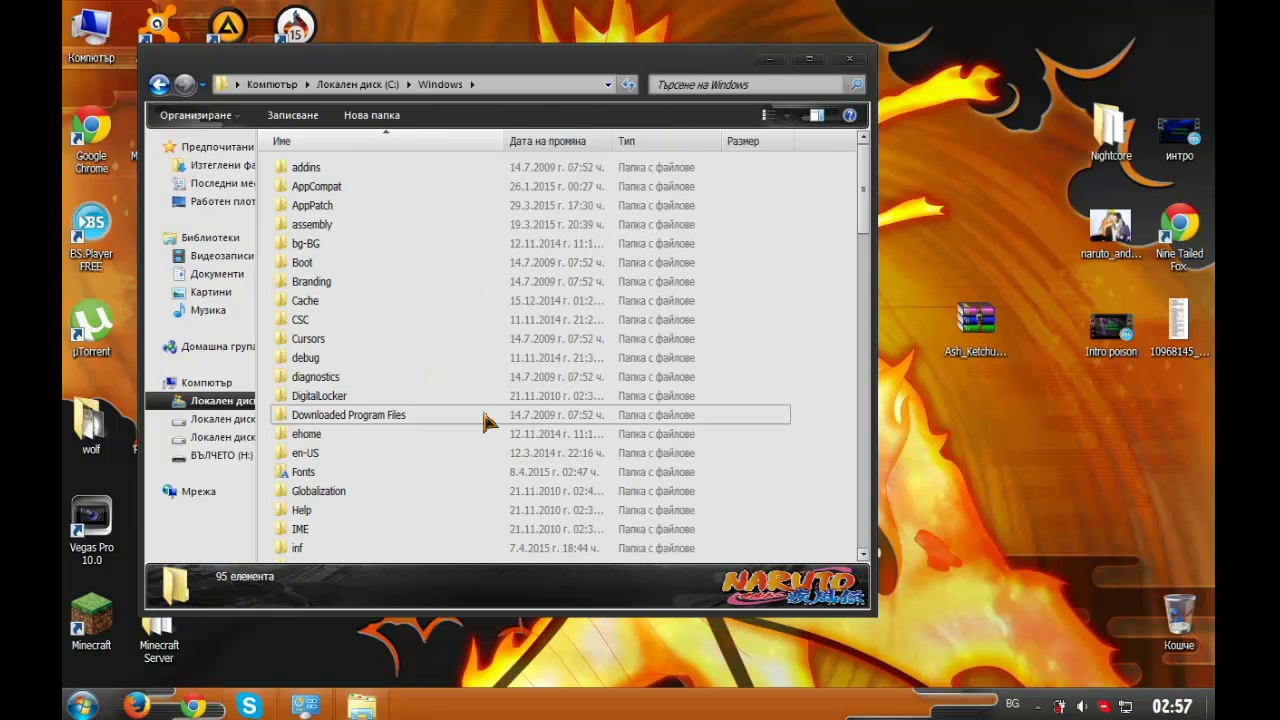
Find and open the Resources folder inside the Windows folder.
scroll(487, 414, "down", 7)
scroll(485, 420, "down", 1)
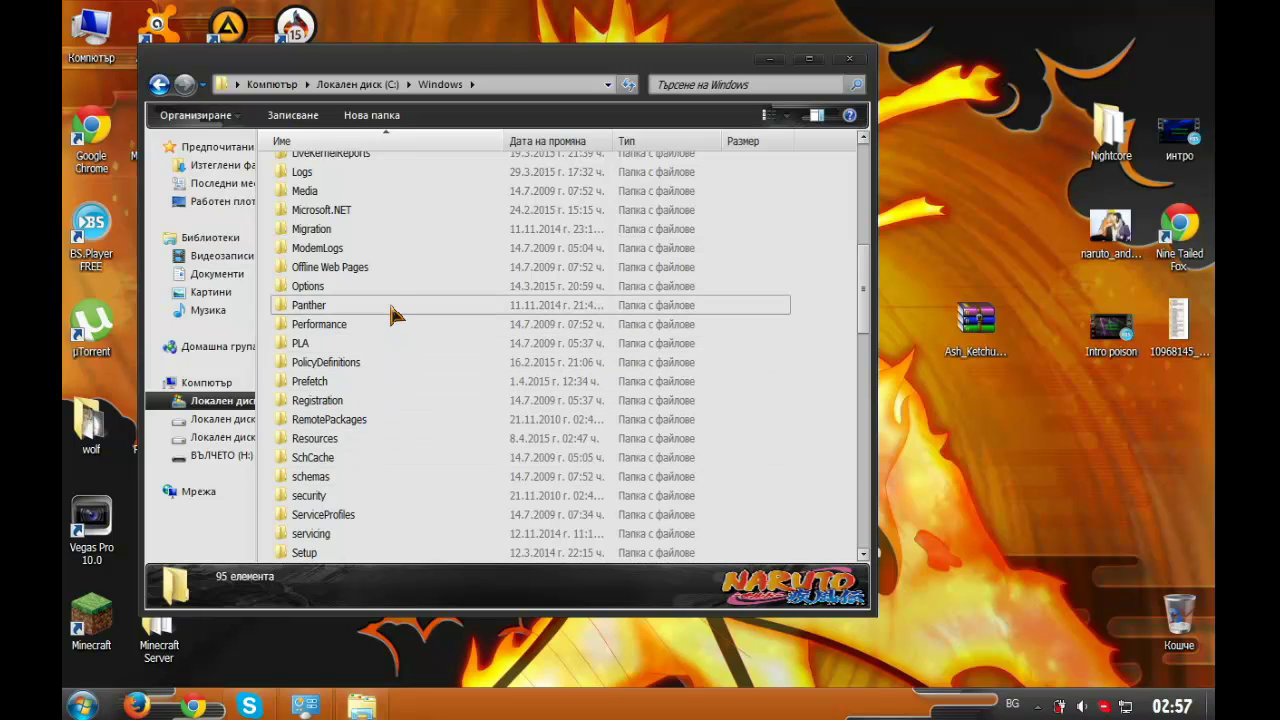
scroll(393, 314, "down", 1)
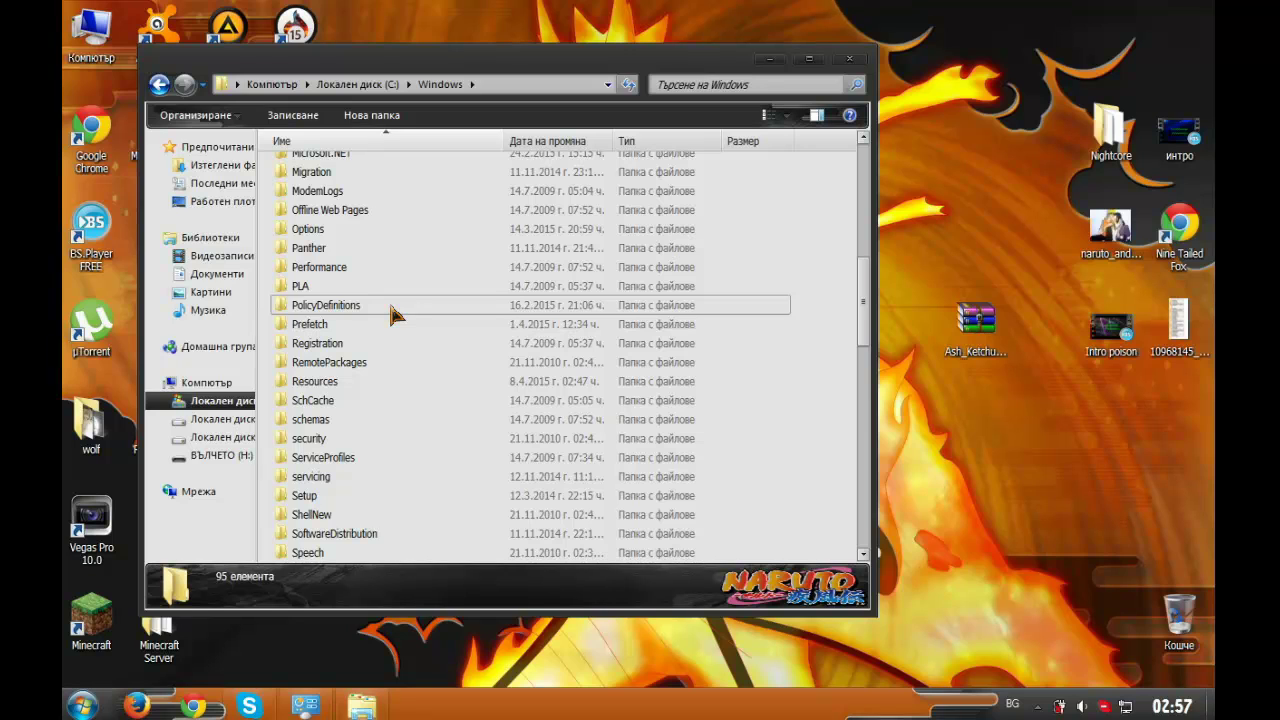
scroll(393, 314, "up", 1)
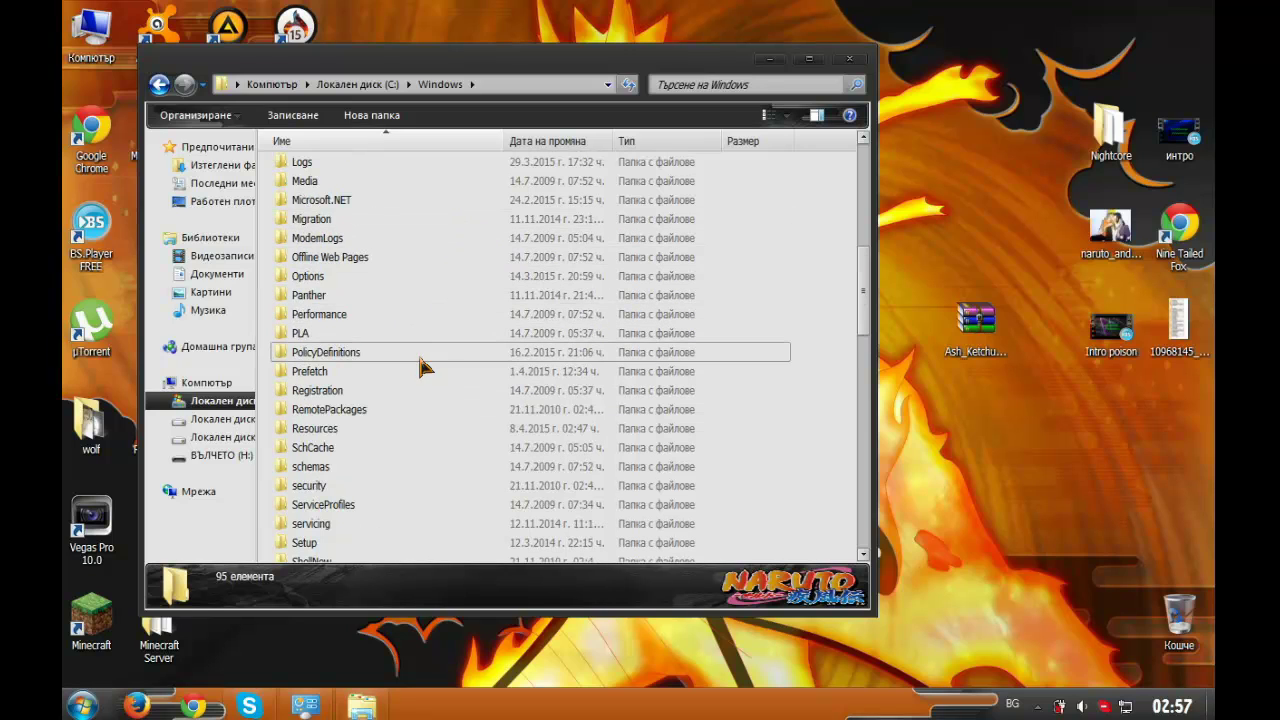
scroll(407, 392, "up", 1)
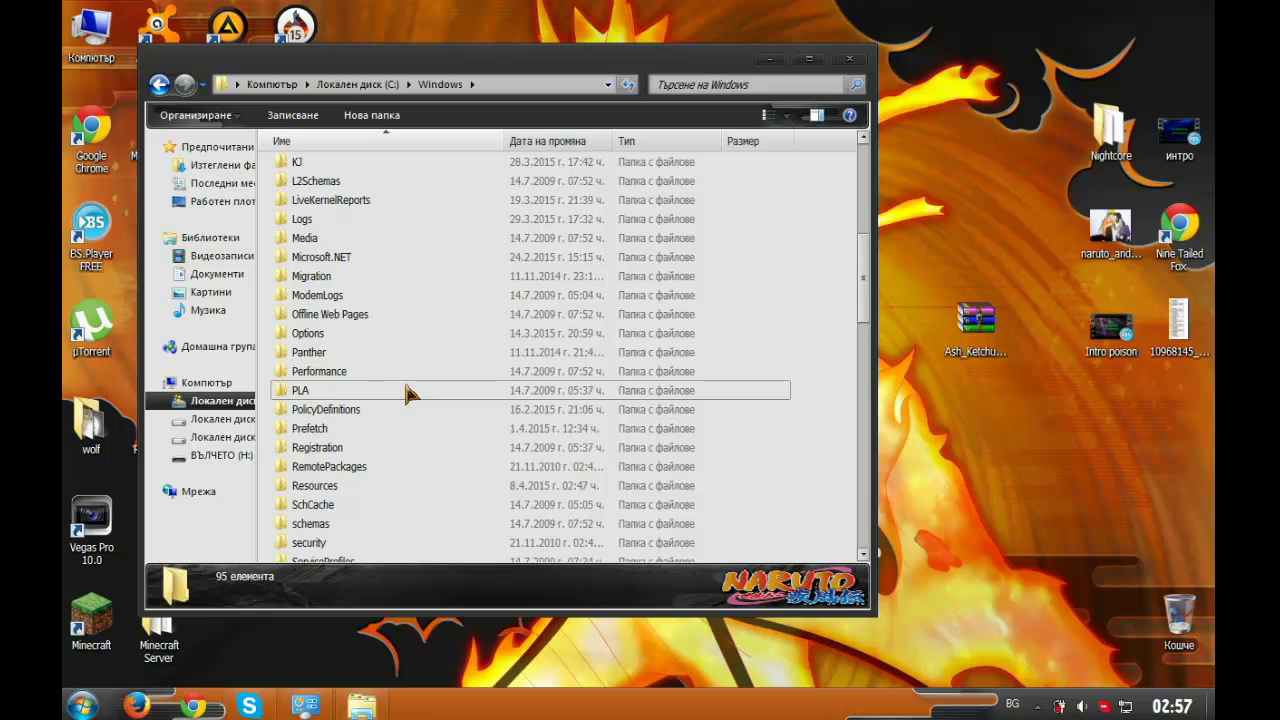
scroll(405, 395, "down", 1)
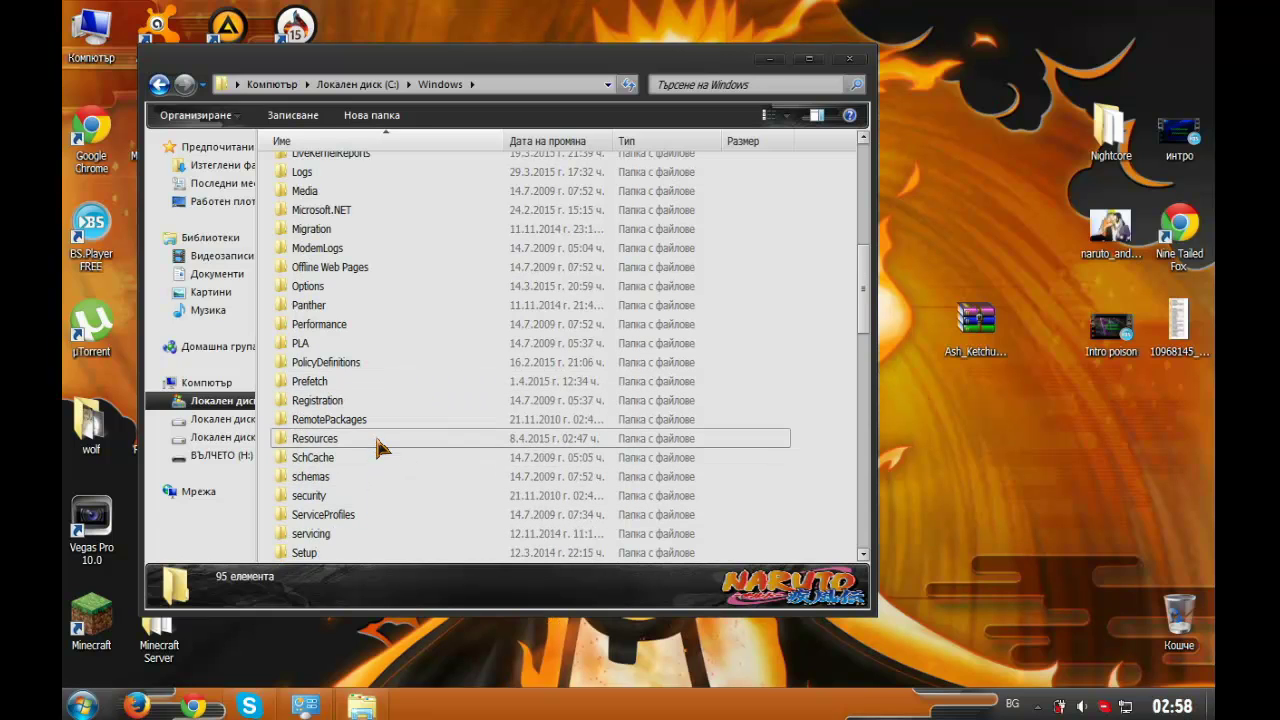
right_click(380, 447)
left_click(366, 448)
right_click(360, 442)
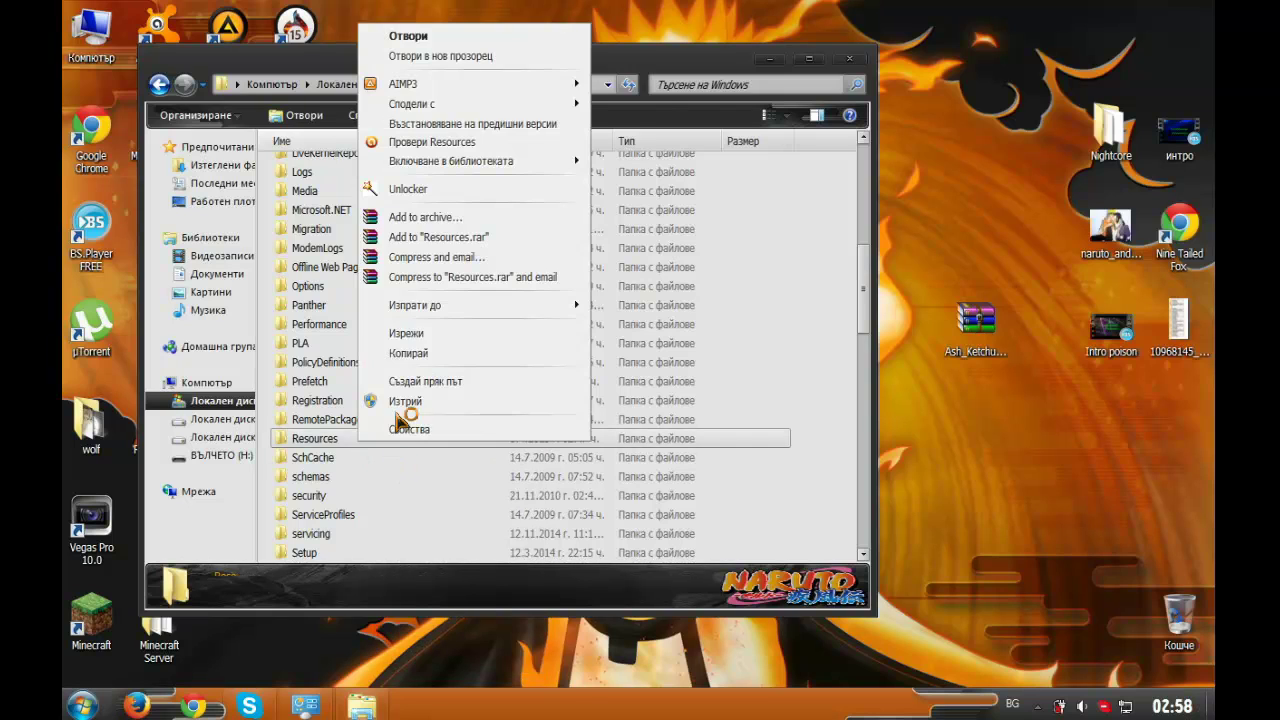
left_click(410, 36)
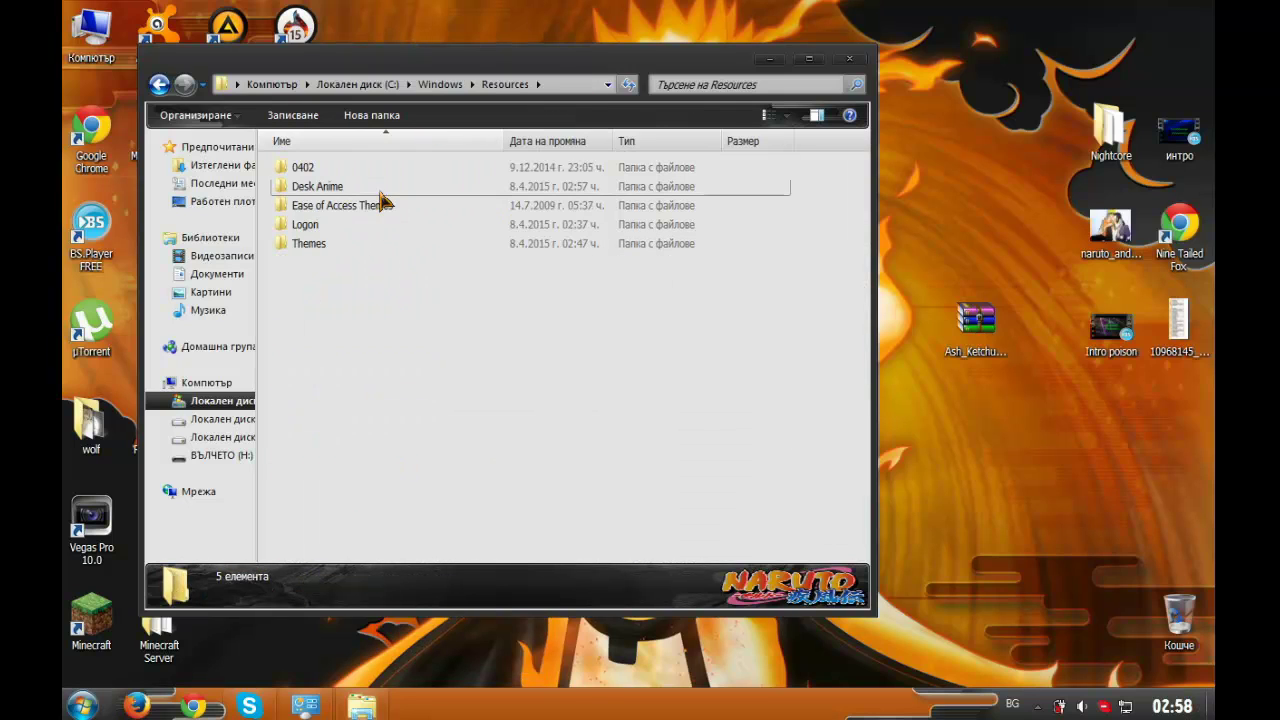
Open the Themes folder inside Resources.
right_click(368, 250)
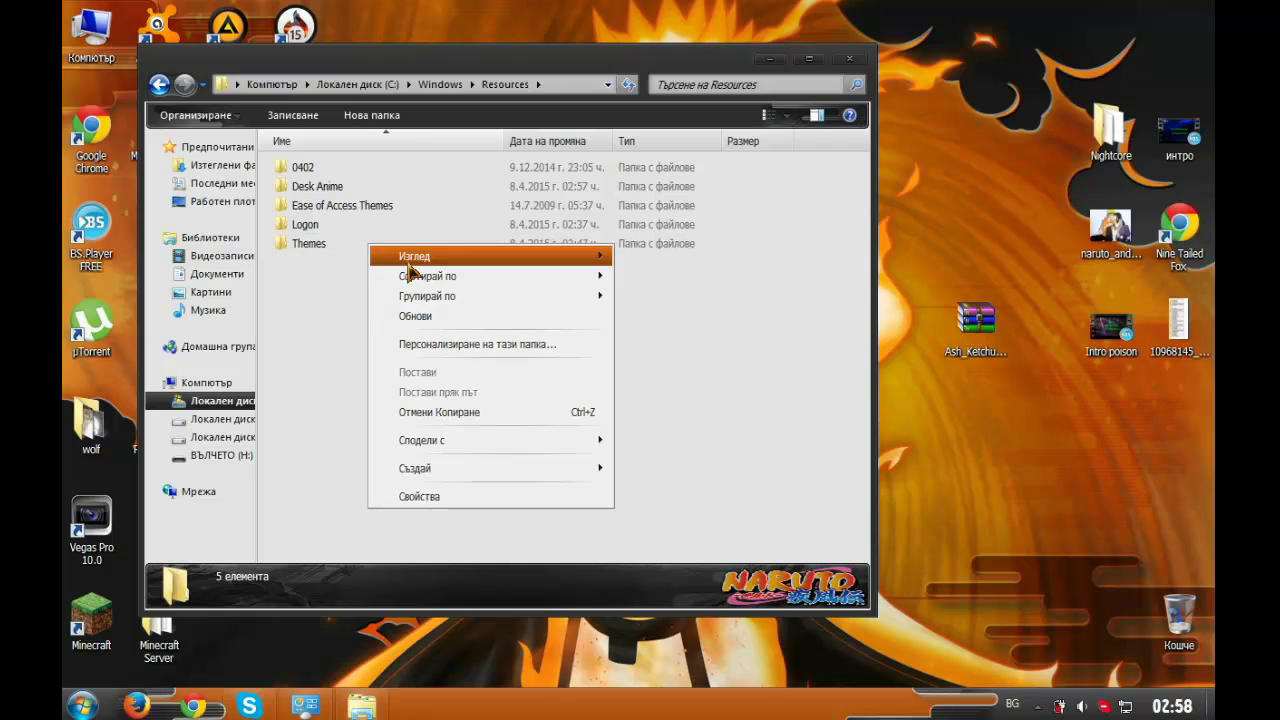
left_click(319, 248)
right_click(340, 258)
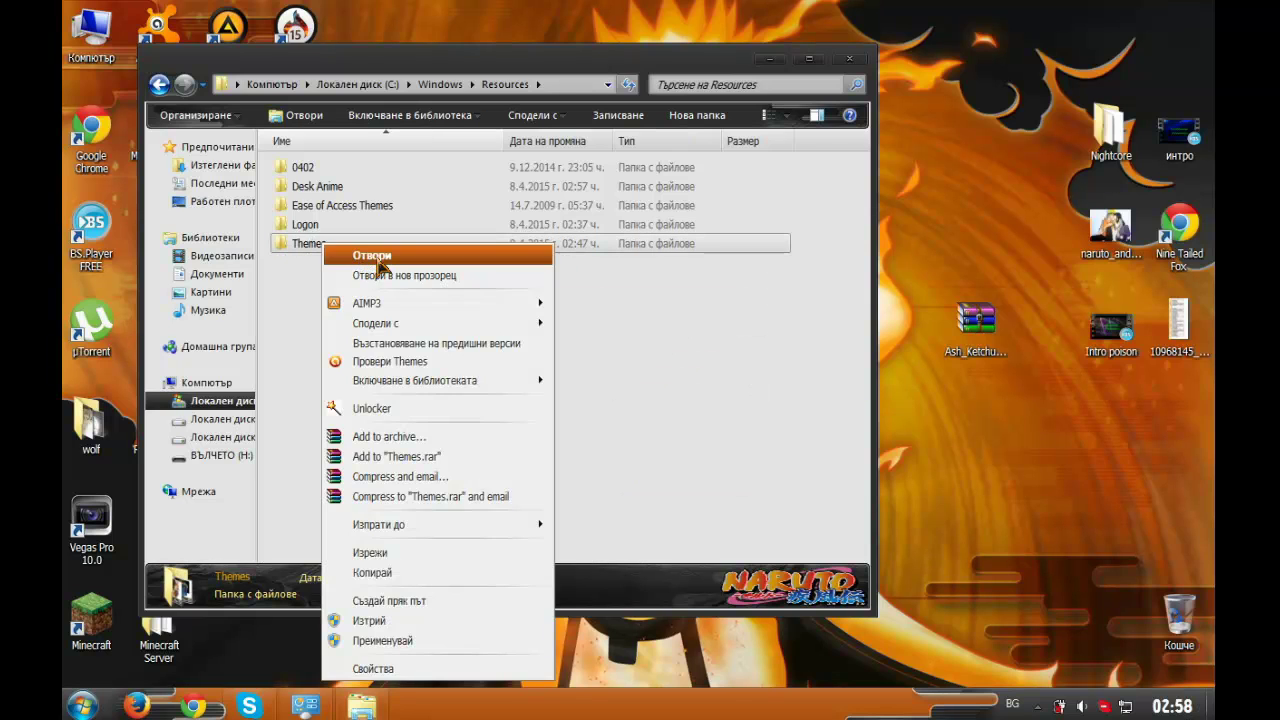
left_click(348, 252)
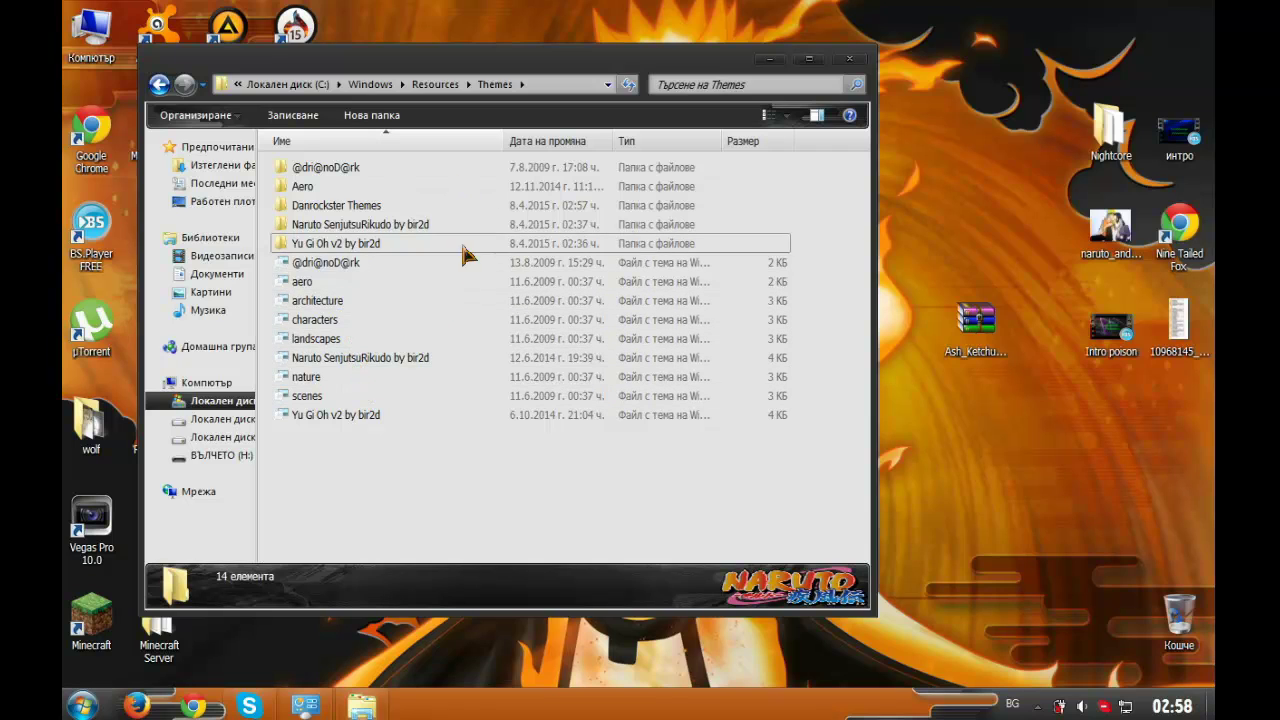
Open the Danrockster Themes folder and its Ash Ketchum subfolder.
right_click(383, 210)
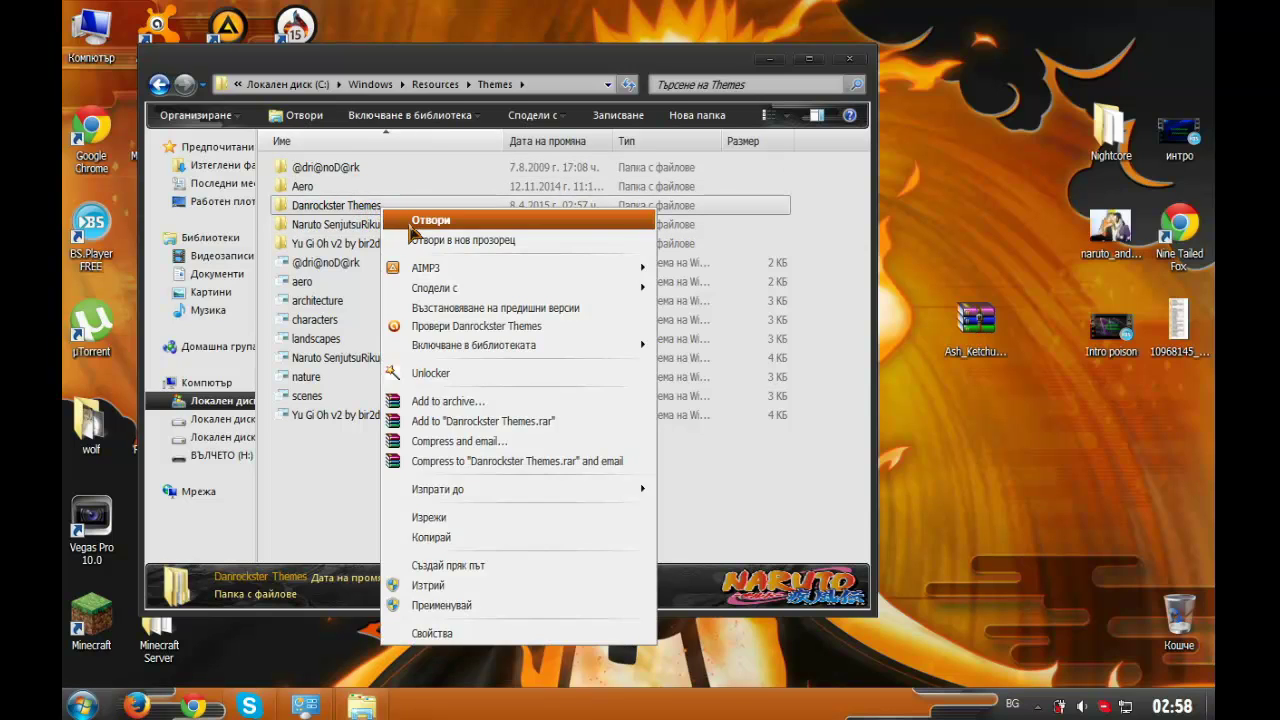
left_click(416, 222)
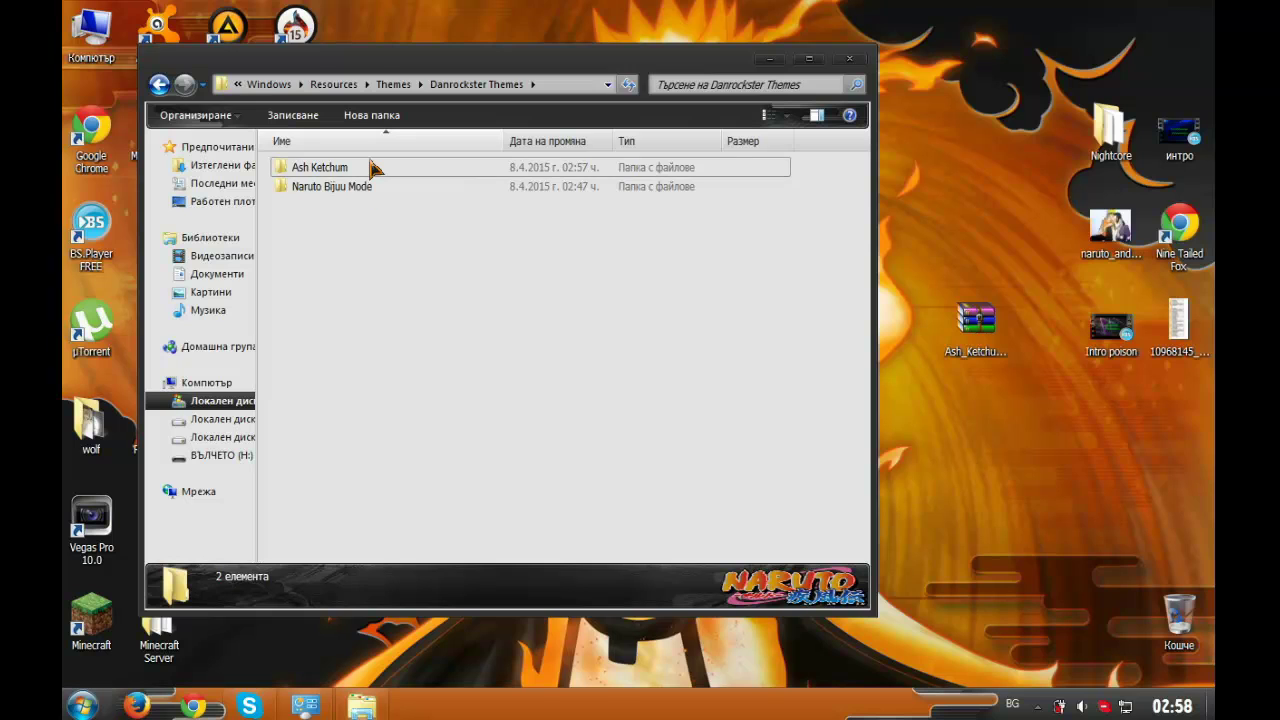
right_click(367, 166)
left_click(416, 176)
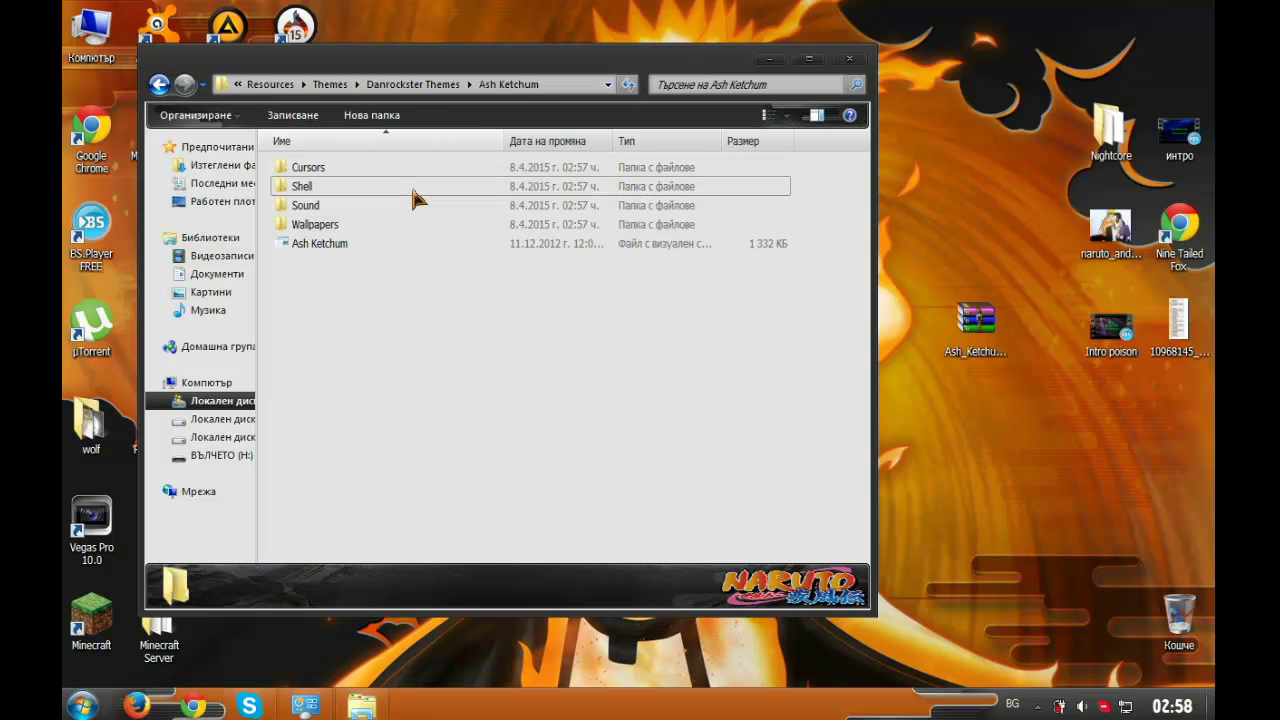
Check the Ash Ketchum visual style file and the Wallpapers folder, and return to the Danrockster Themes folder.
double_click(390, 246)
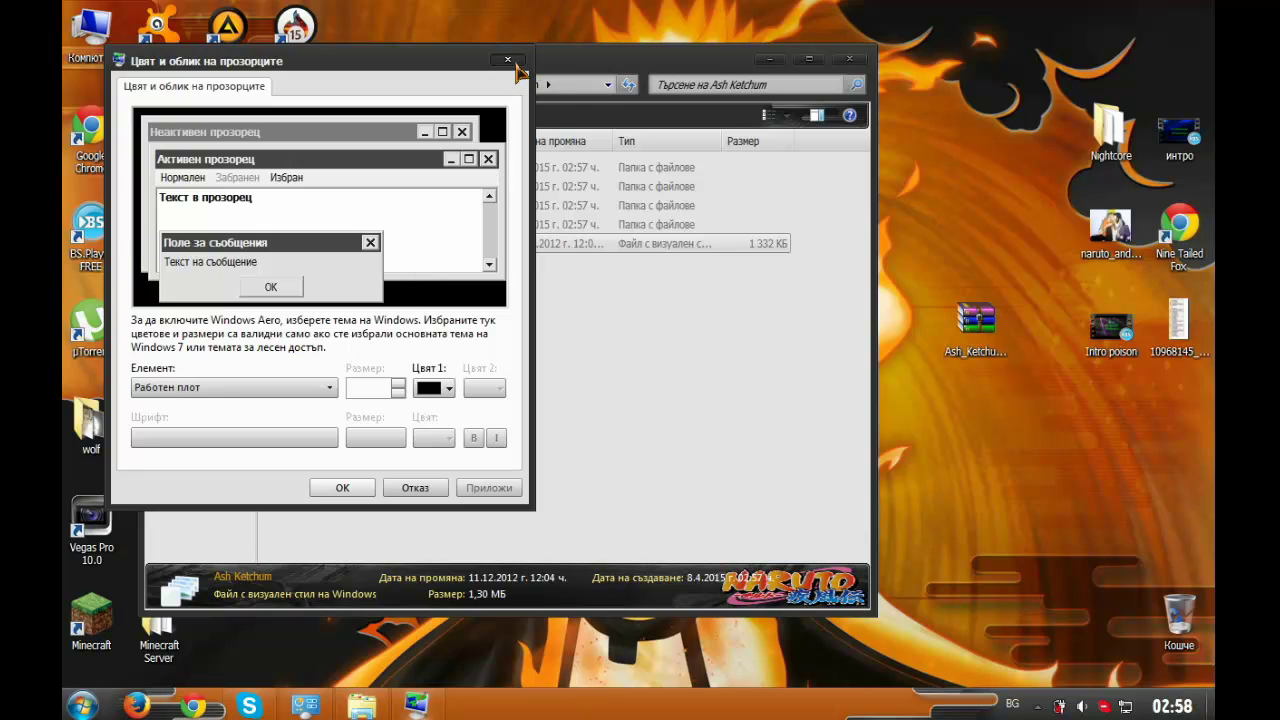
left_click(507, 59)
right_click(330, 228)
left_click(362, 234)
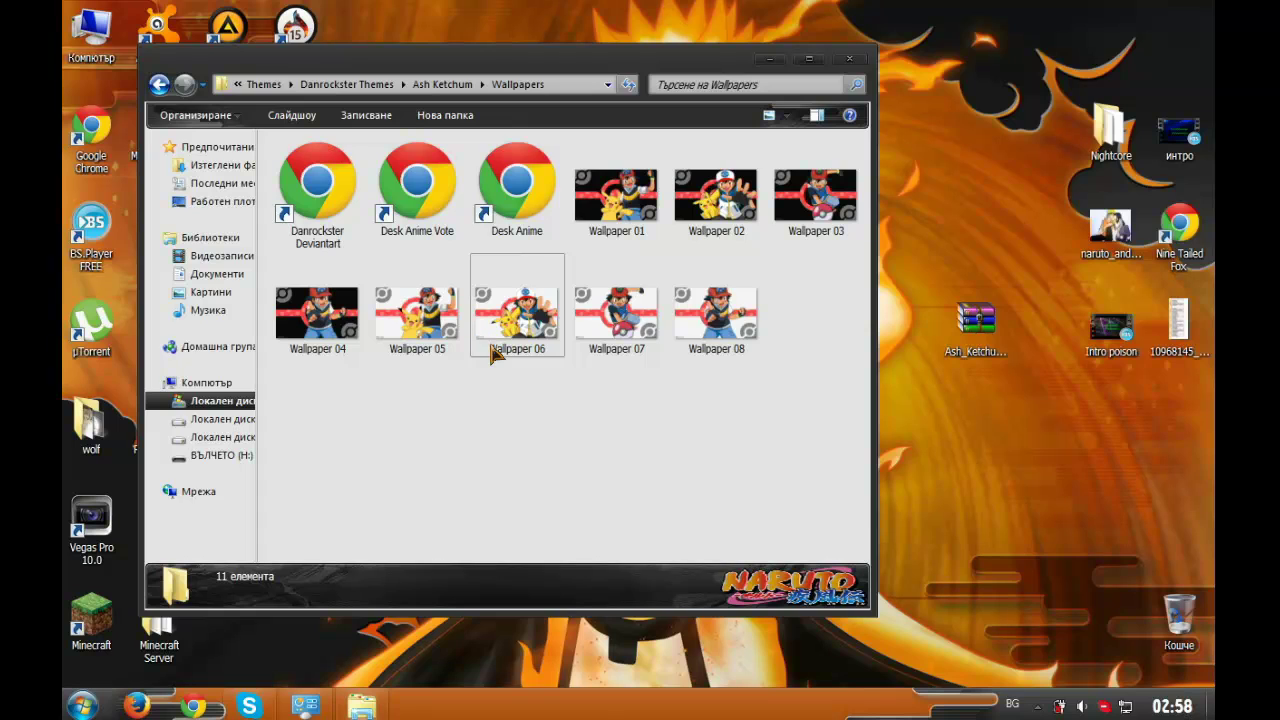
key("BackSpace")
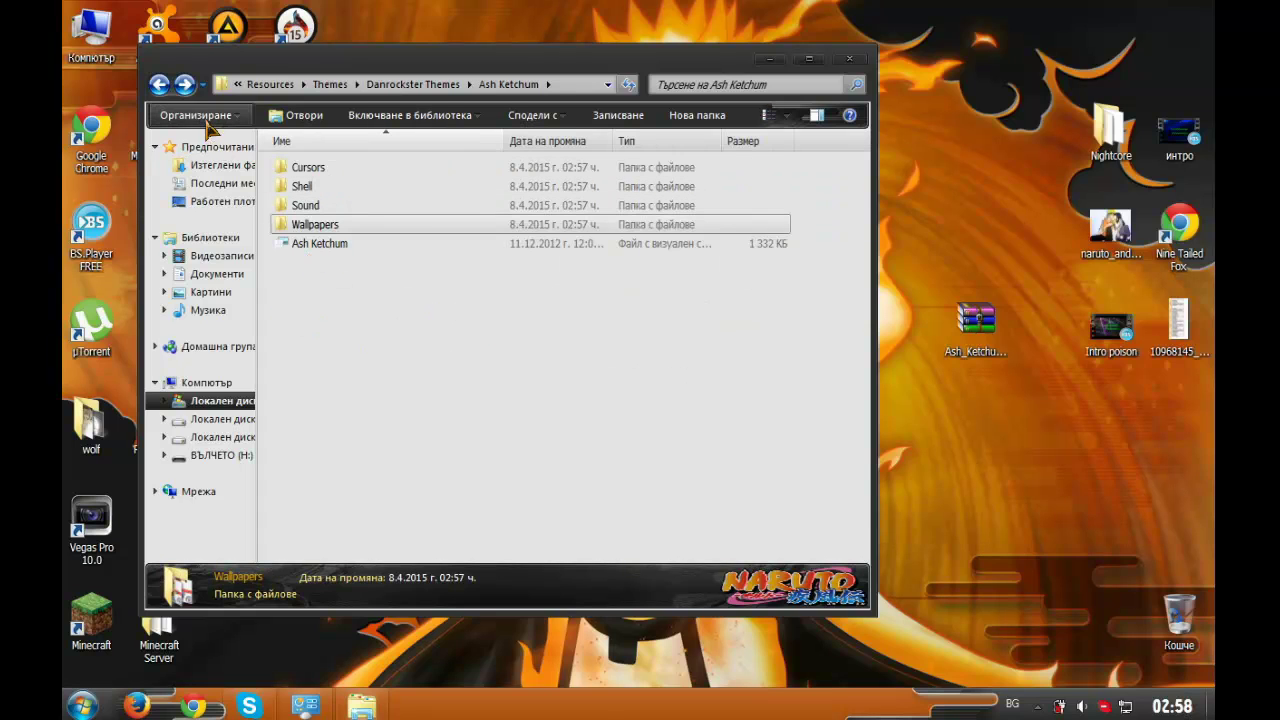
left_click(159, 84)
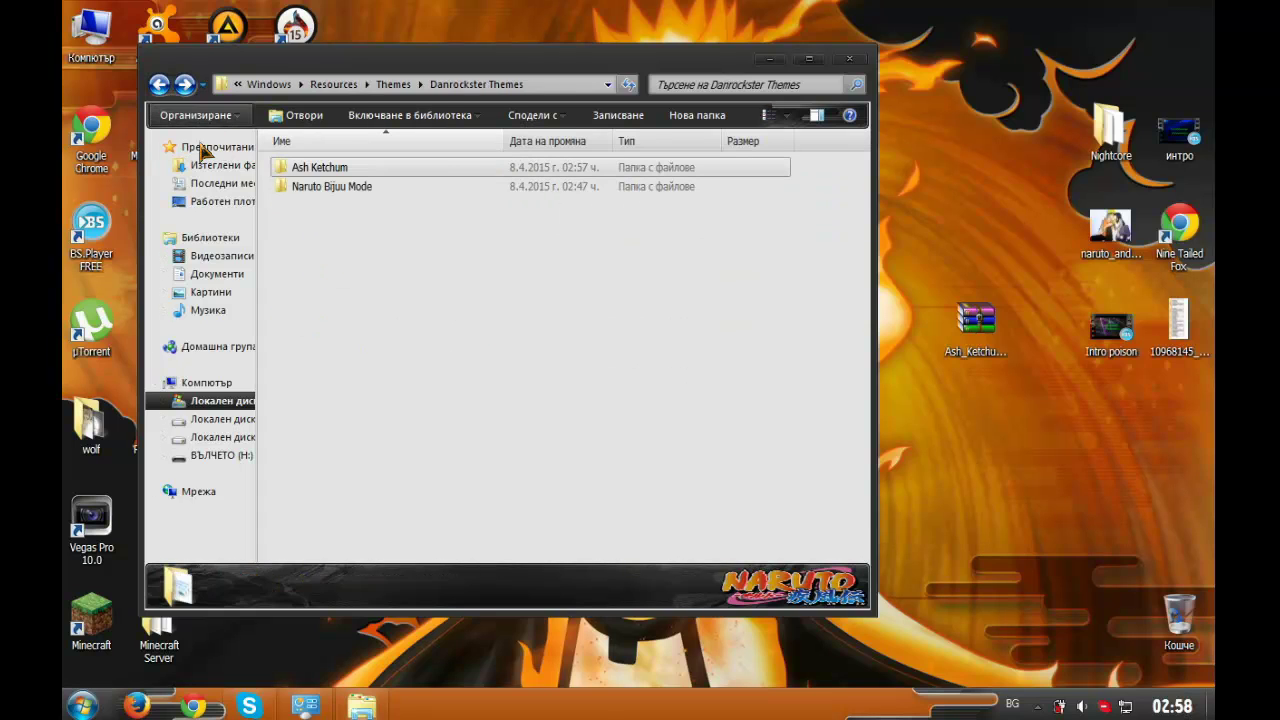
Return to the Themes folder and apply the installed Naruto Bijuu Mode theme in the Personalization window.
left_click(159, 84)
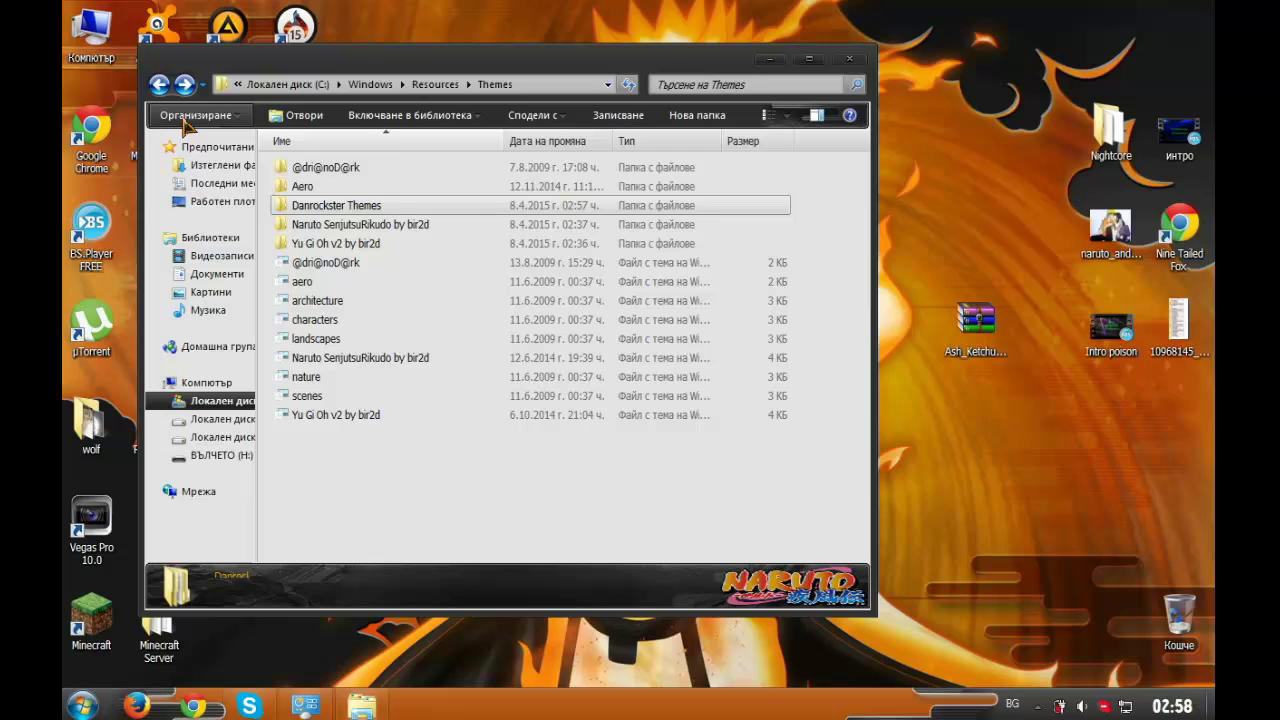
left_click(306, 706)
scroll(517, 457, "down", 5)
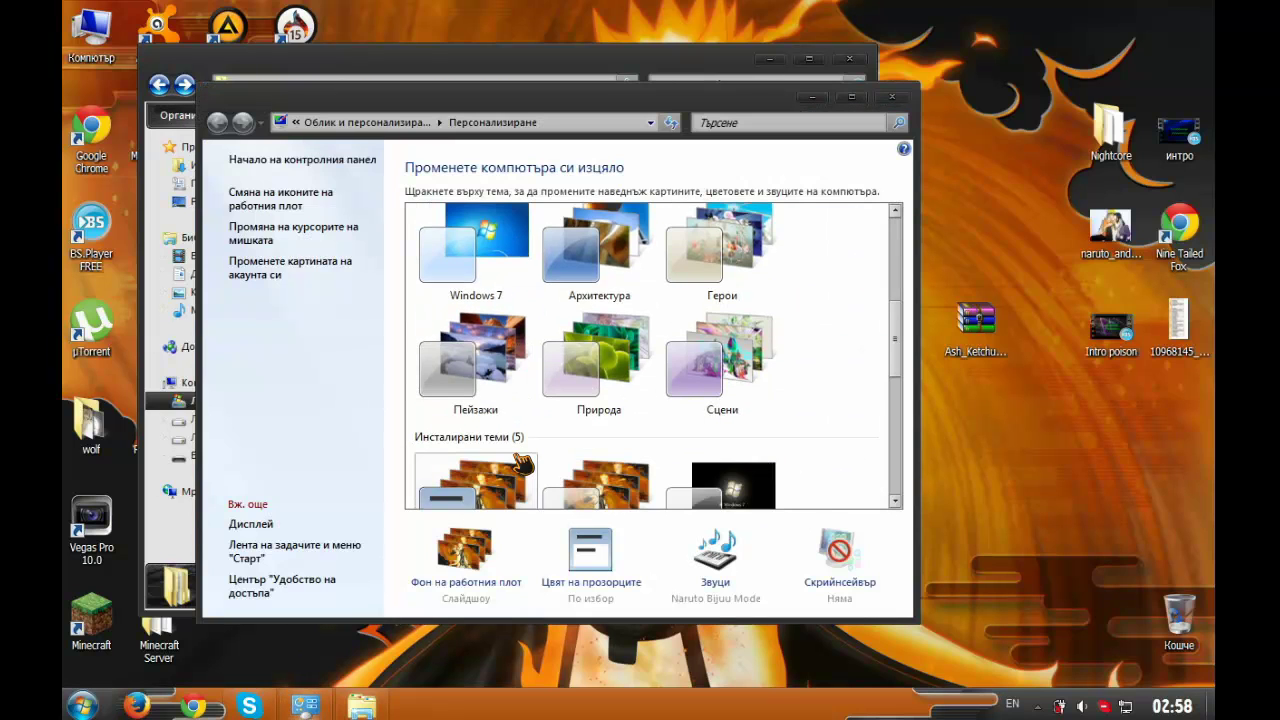
scroll(517, 457, "down", 1)
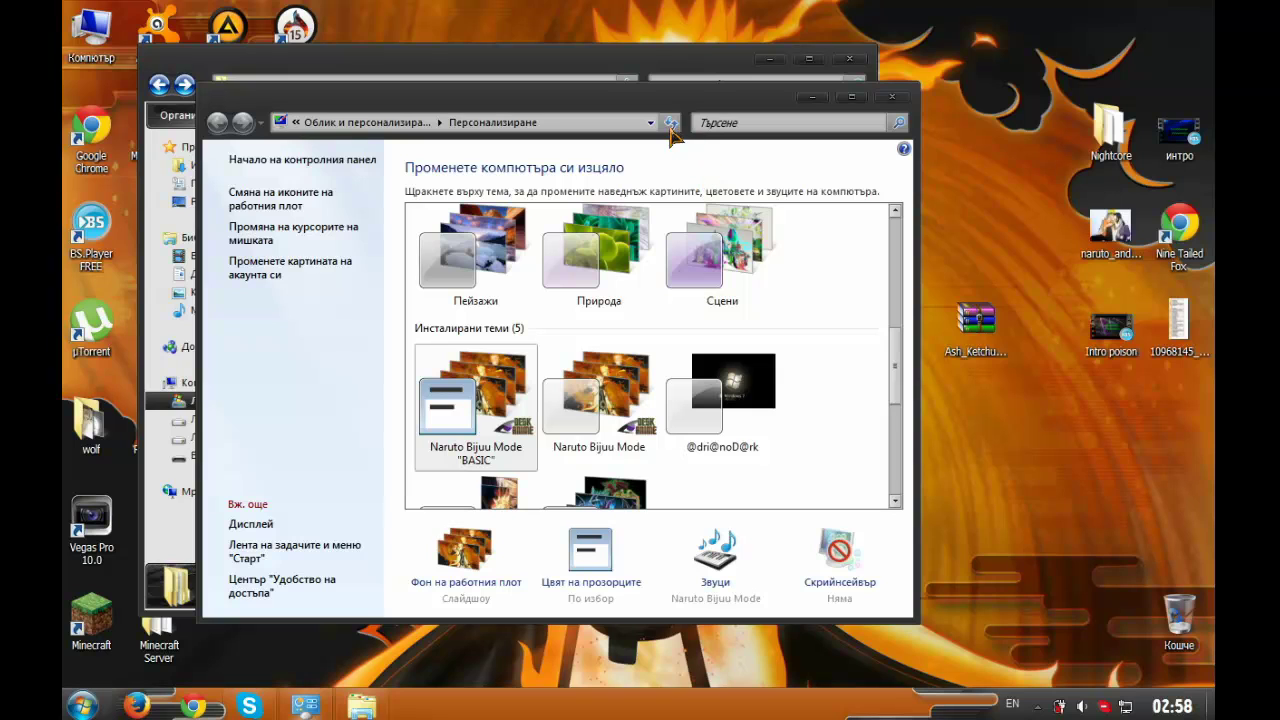
scroll(740, 380, "down", 3)
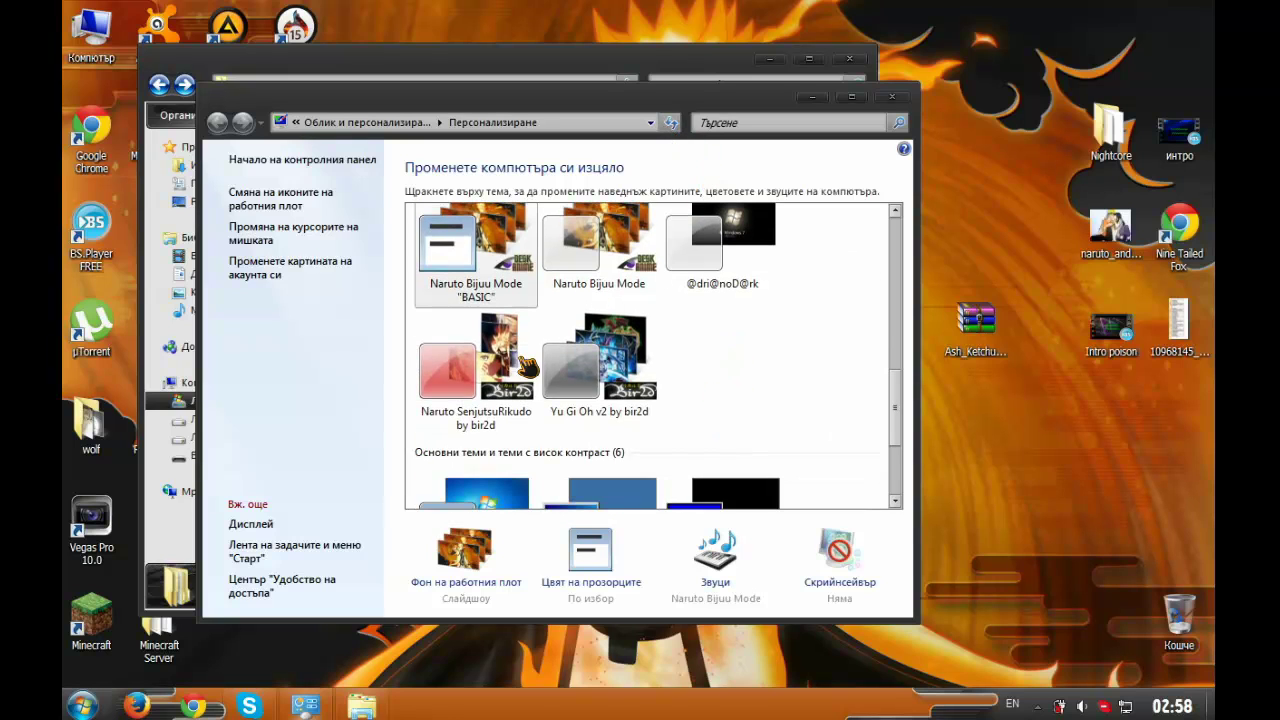
left_click(585, 293)
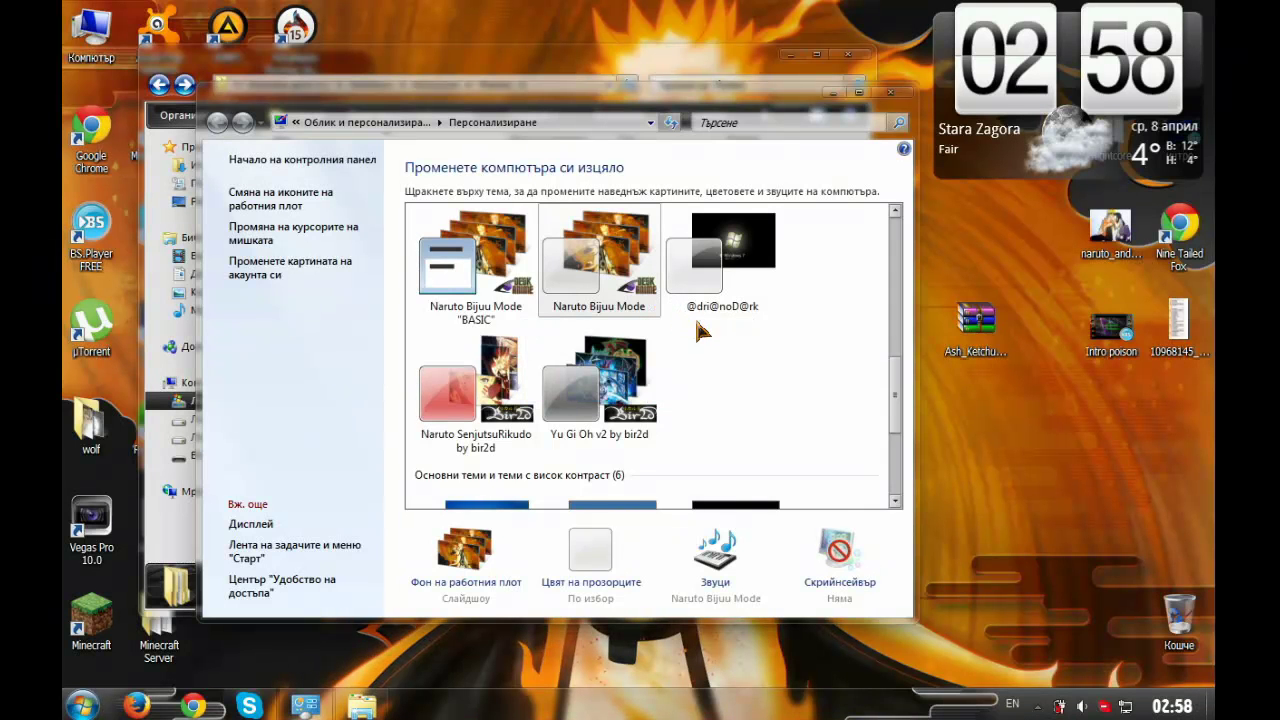
Look through the installed themes in the Personalization window, close it and return to the Themes folder.
scroll(700, 331, "up", 2)
scroll(700, 331, "down", 3)
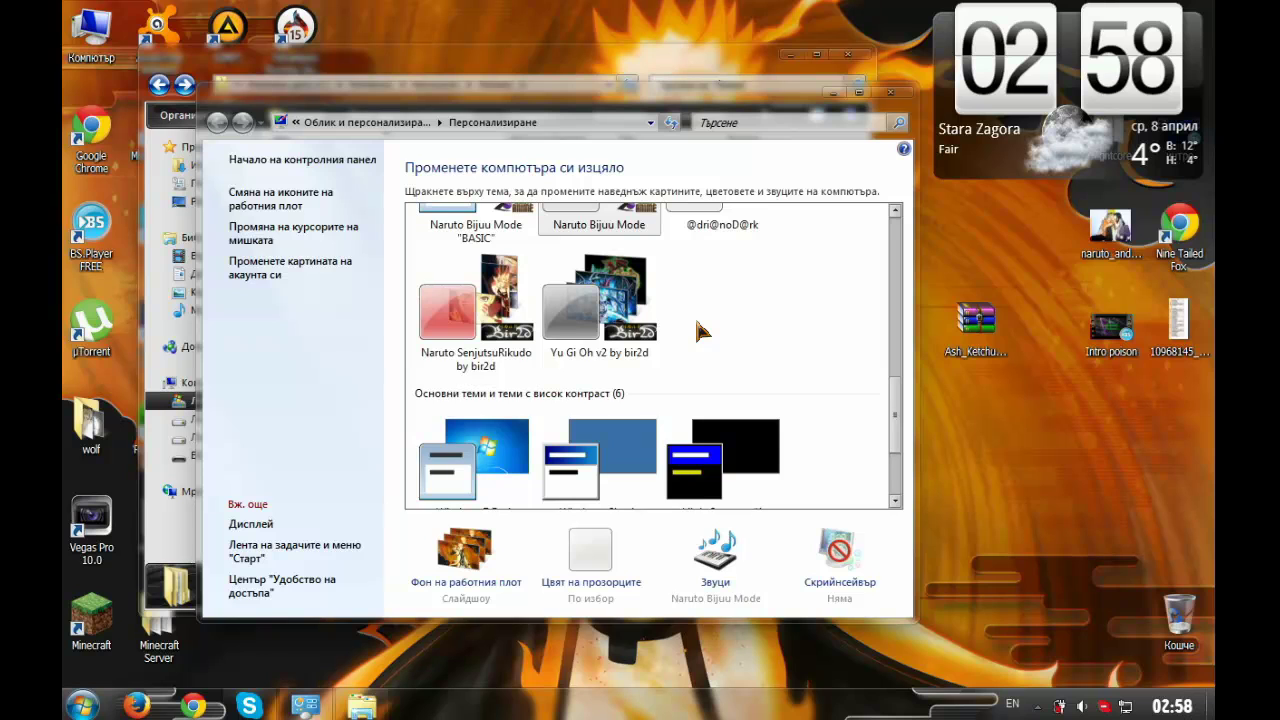
scroll(700, 331, "up", 3)
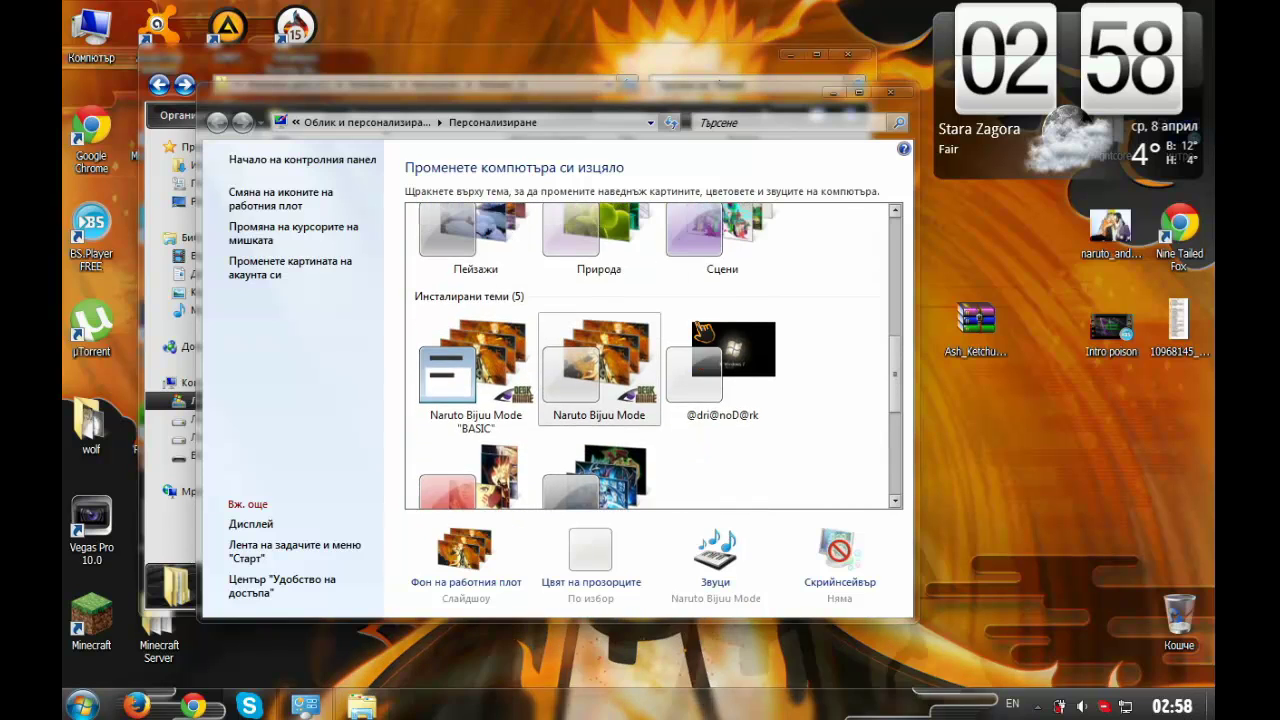
scroll(703, 330, "up", 3)
scroll(703, 330, "down", 3)
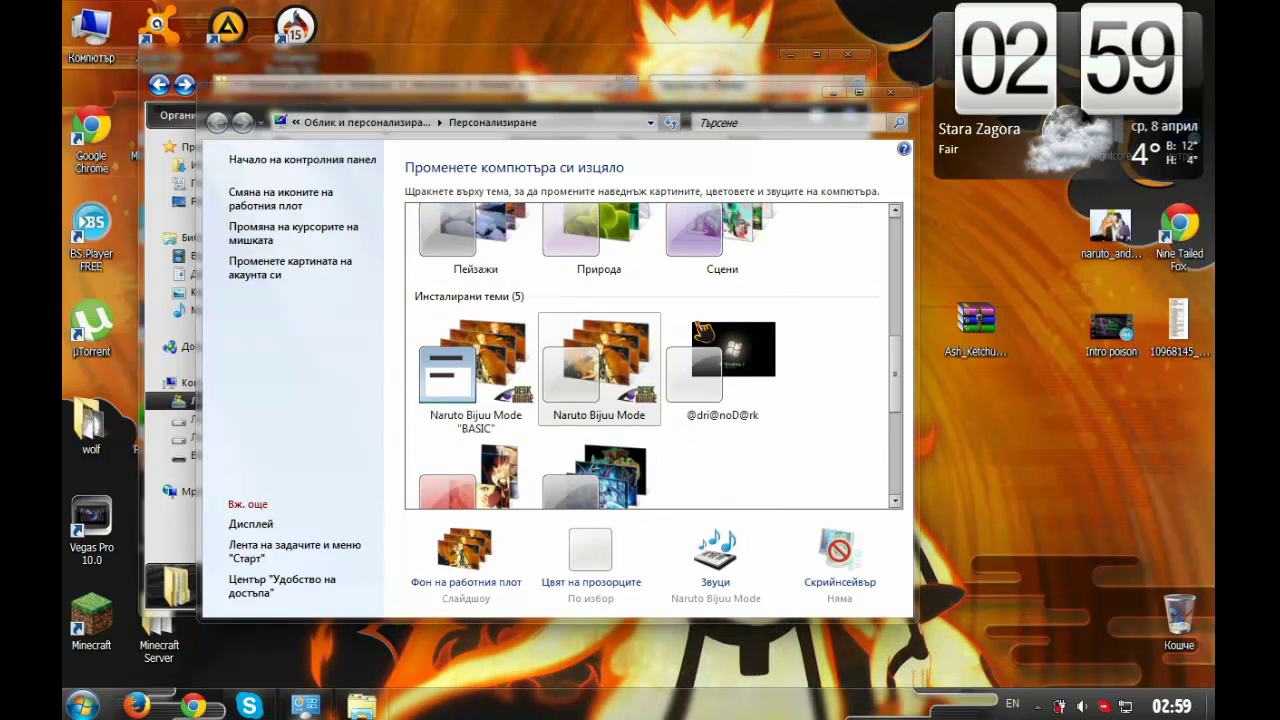
scroll(700, 330, "down", 2)
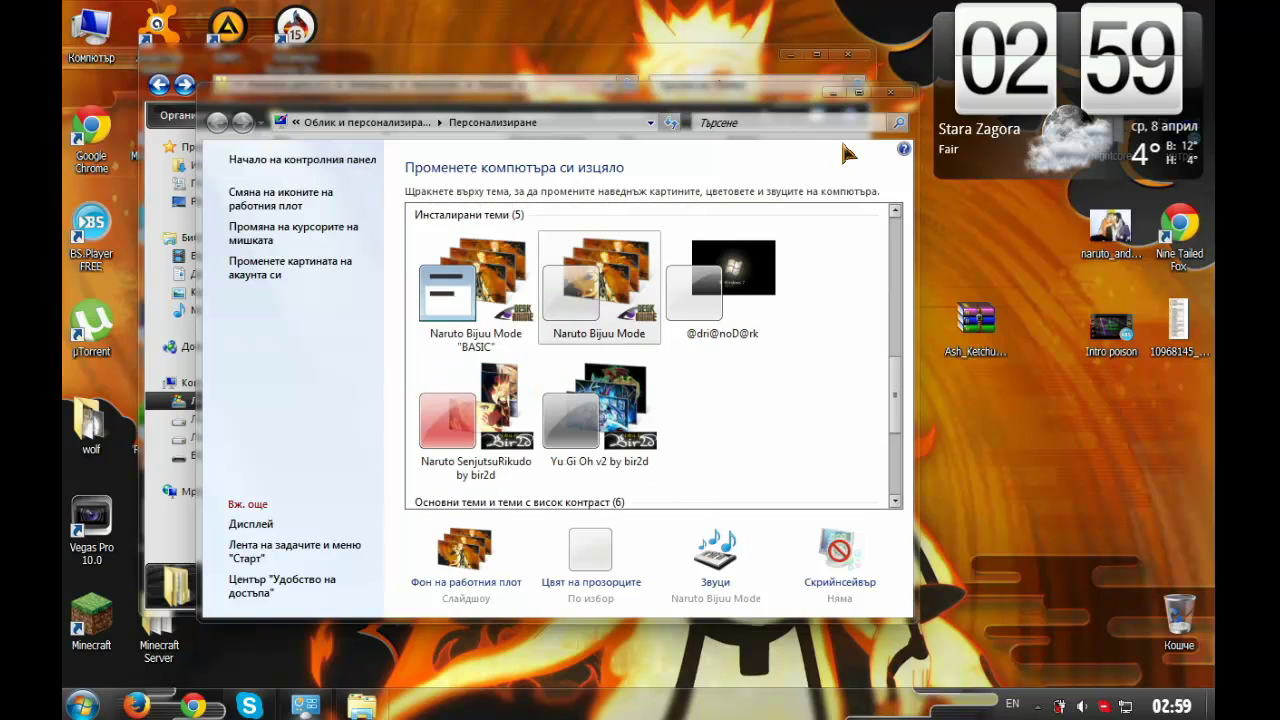
left_click(891, 93)
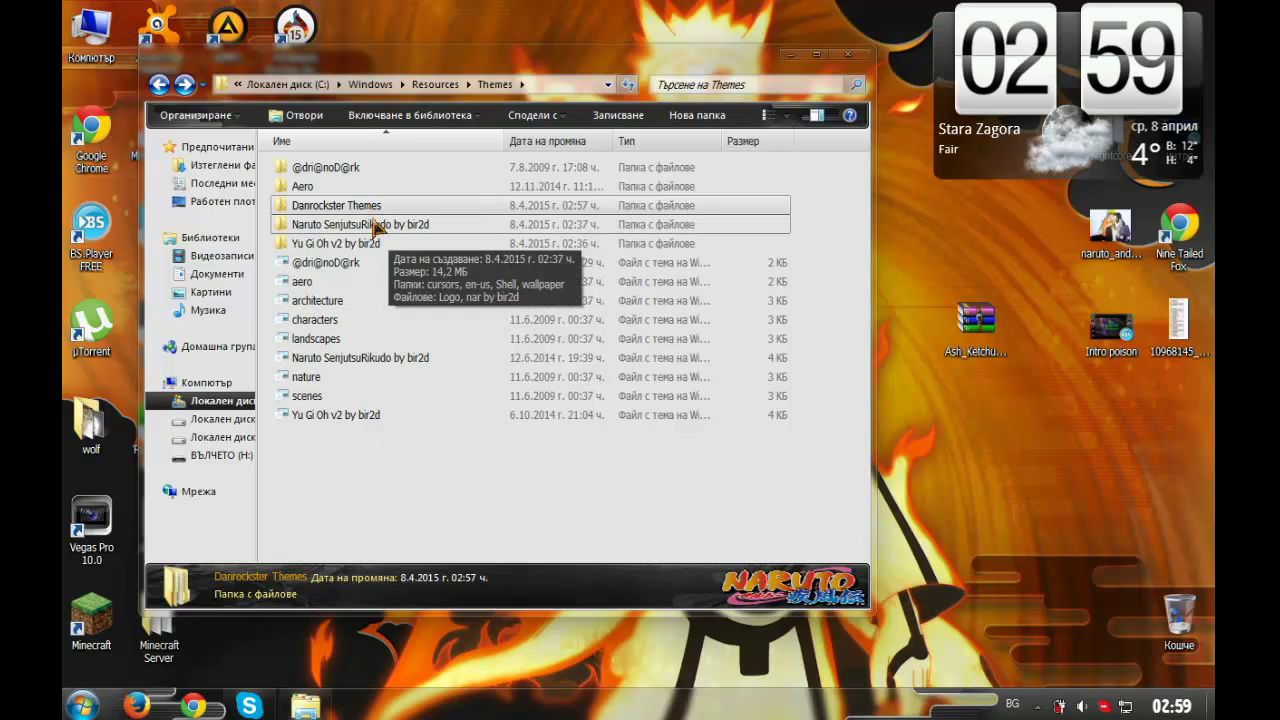
left_click(319, 206)
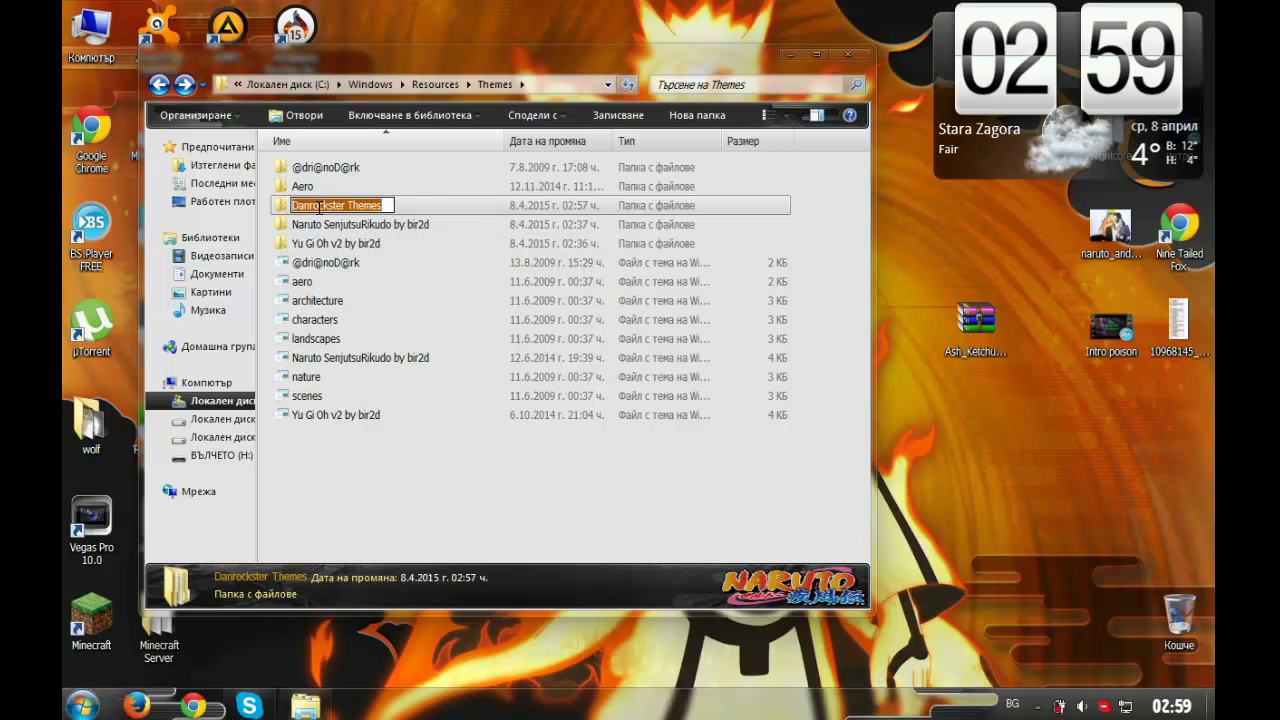
left_click(405, 210)
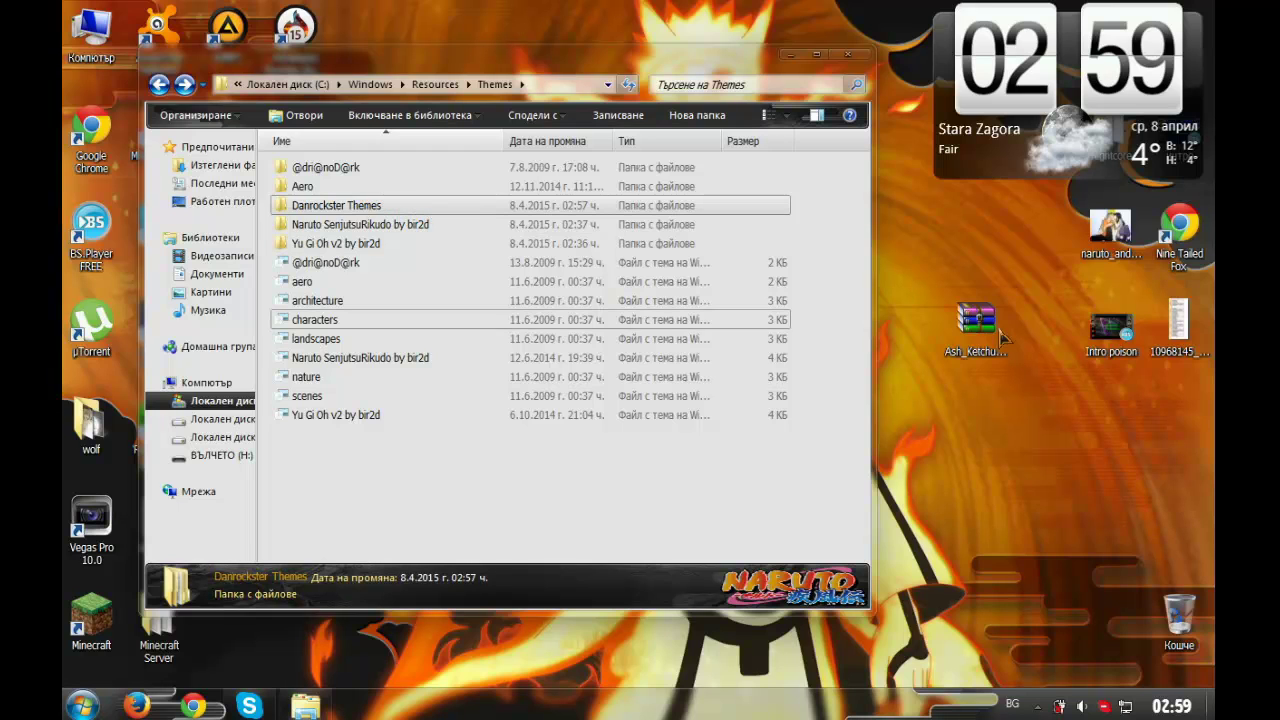
Open the Ash_Ketchum_TW7 archive on the desktop and check the contents of its Start Orb and Patch folders.
double_click(978, 320)
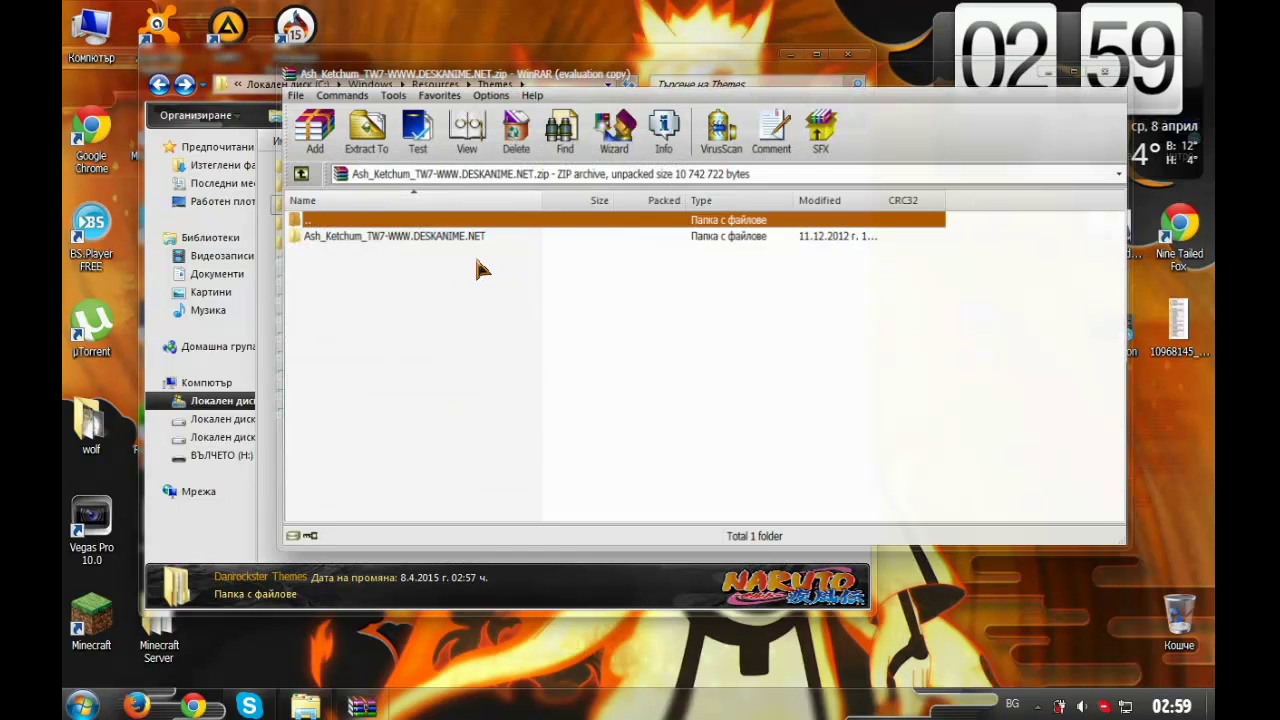
double_click(456, 237)
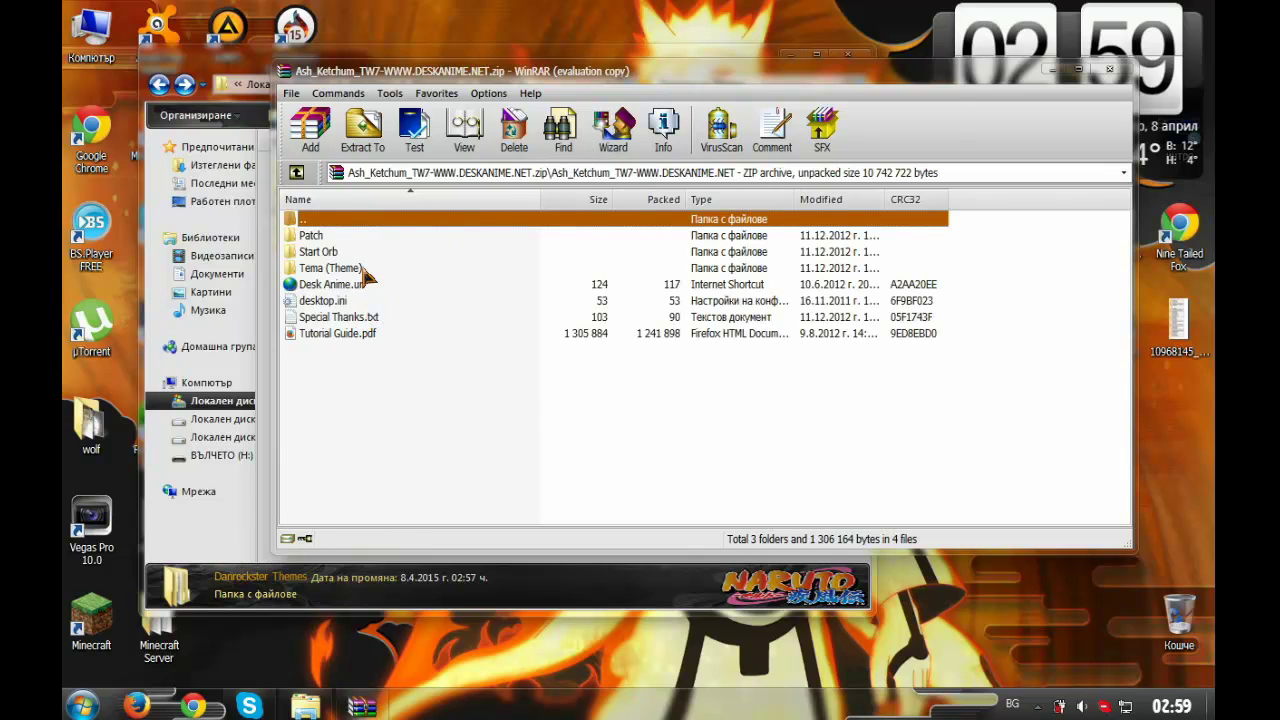
double_click(361, 253)
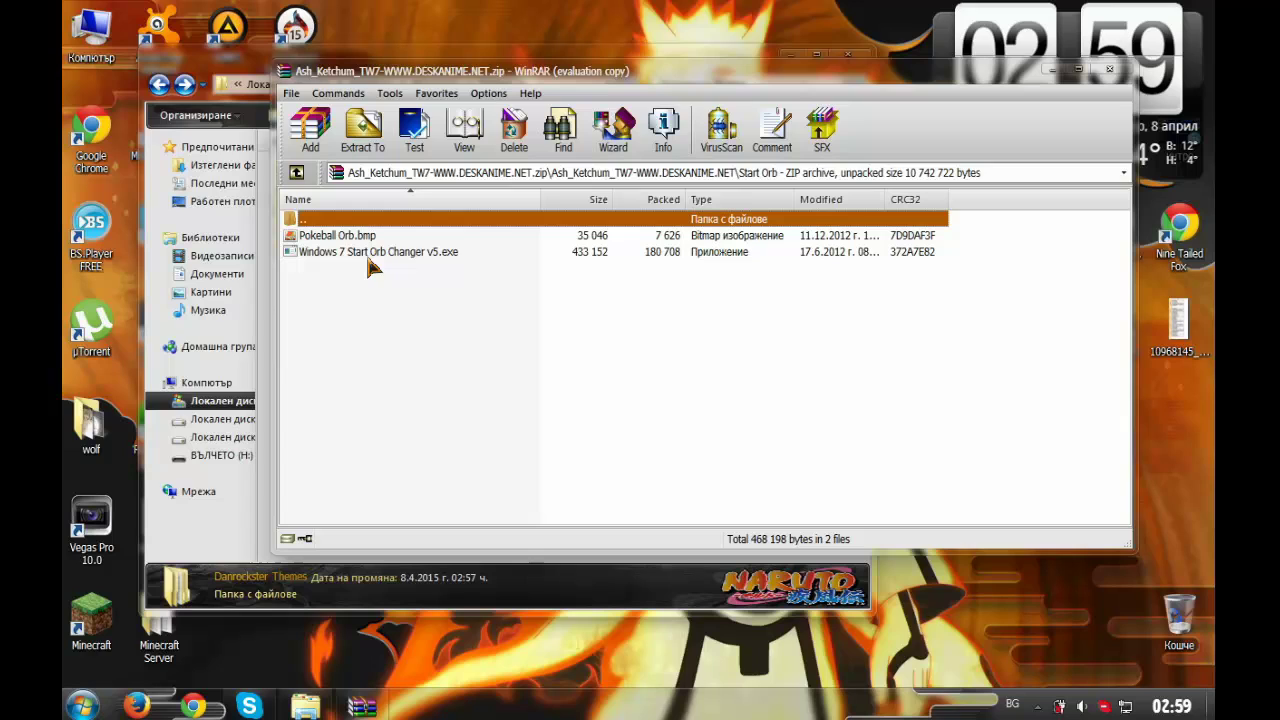
double_click(324, 222)
double_click(341, 238)
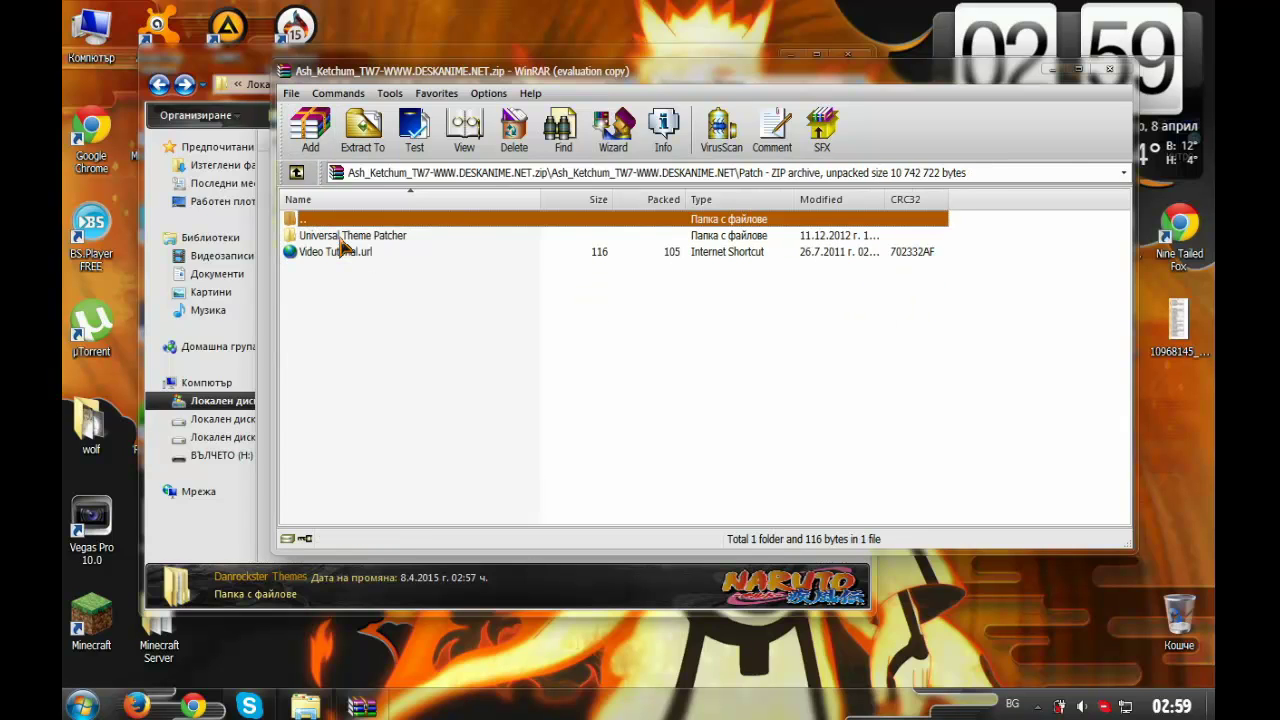
left_click(342, 240)
double_click(341, 242)
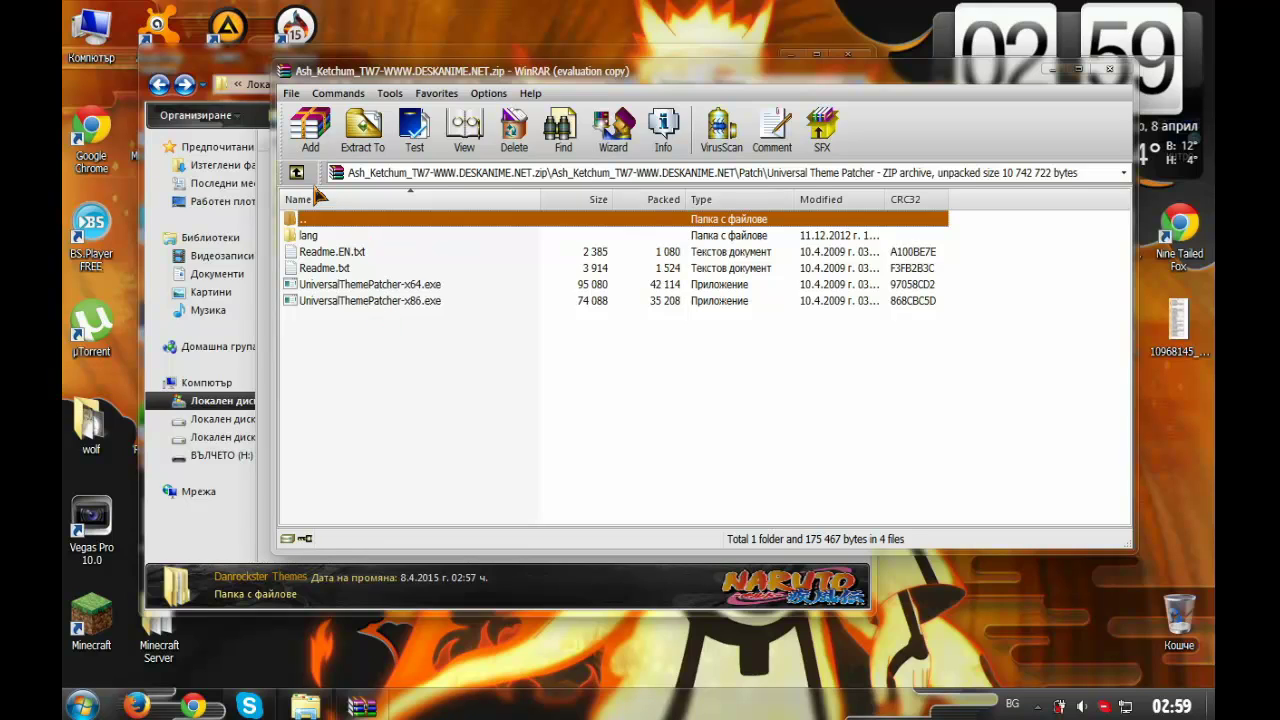
double_click(327, 222)
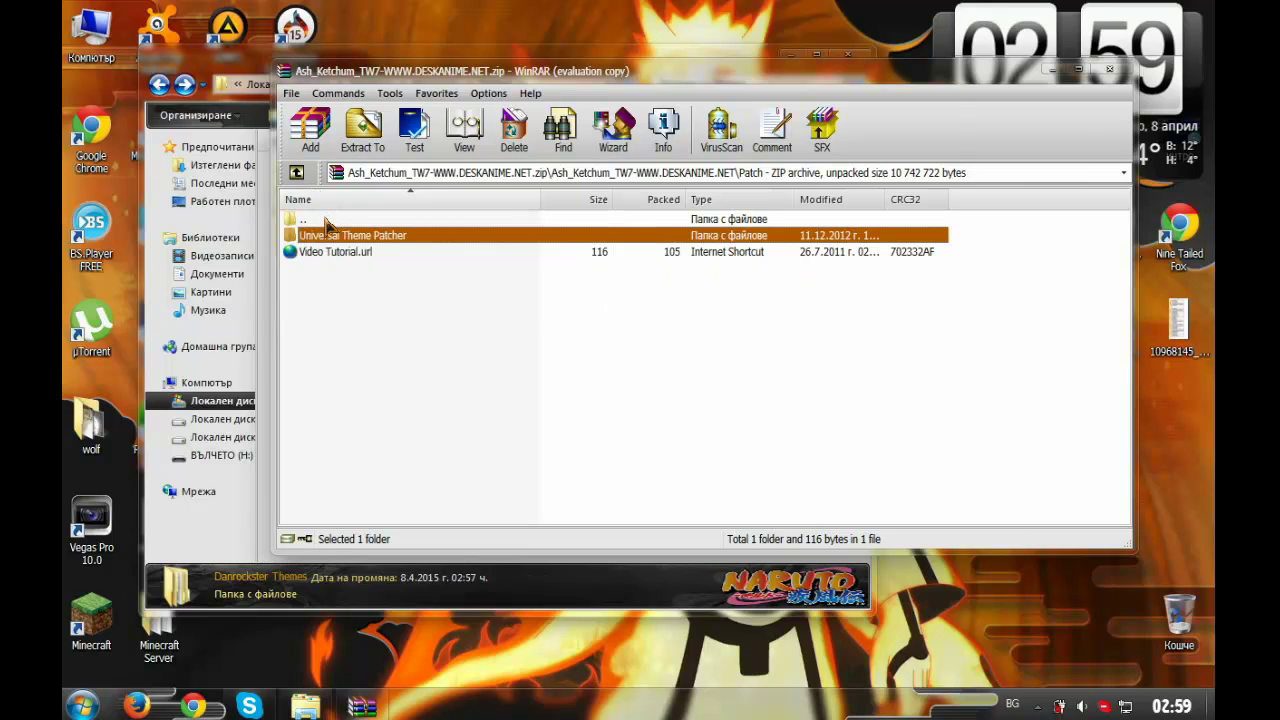
double_click(327, 222)
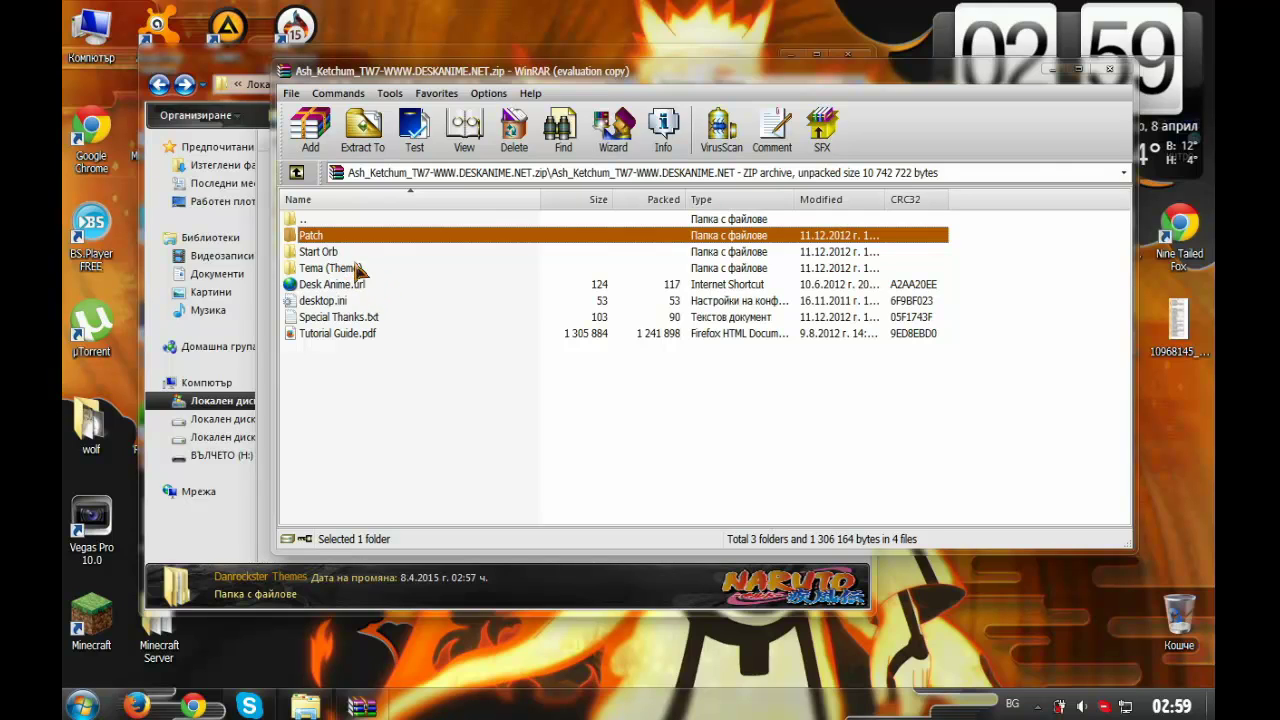
Run Ash Ketchum Tema Windows 7.exe from the Tema (Theme) folder, set the setup language to English and advance to the destination page.
double_click(345, 270)
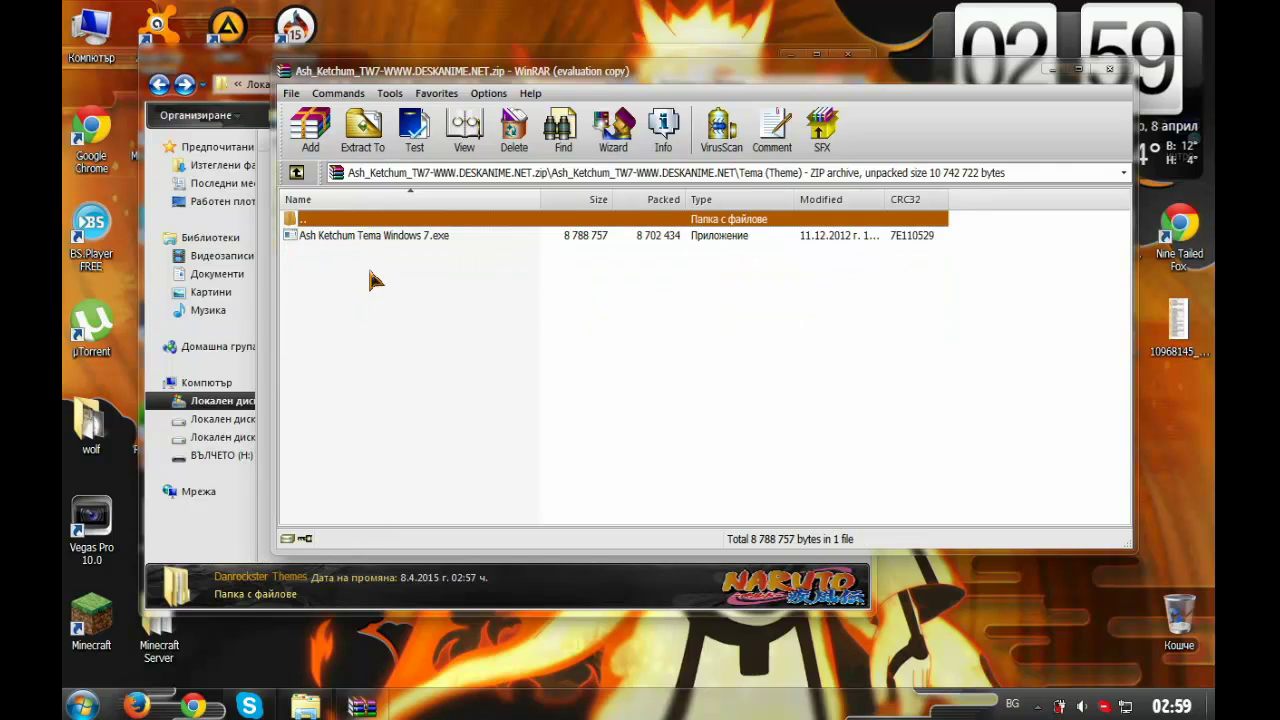
double_click(352, 237)
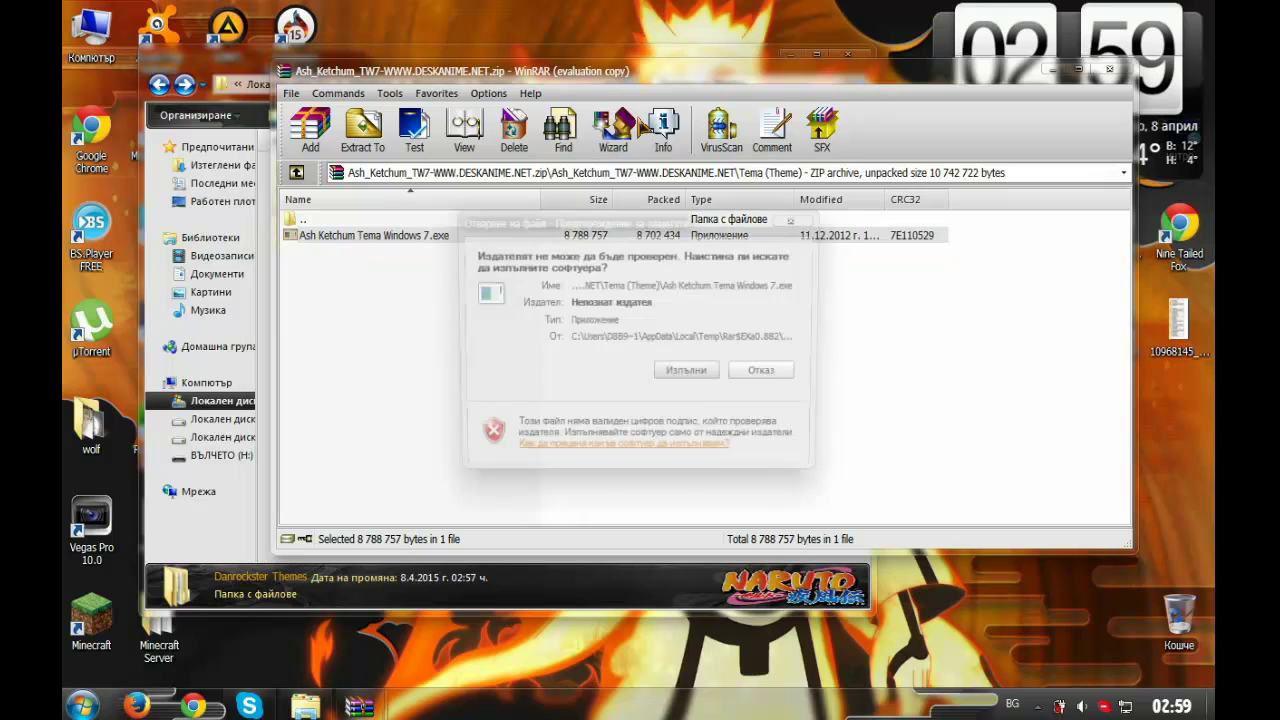
left_click(716, 379)
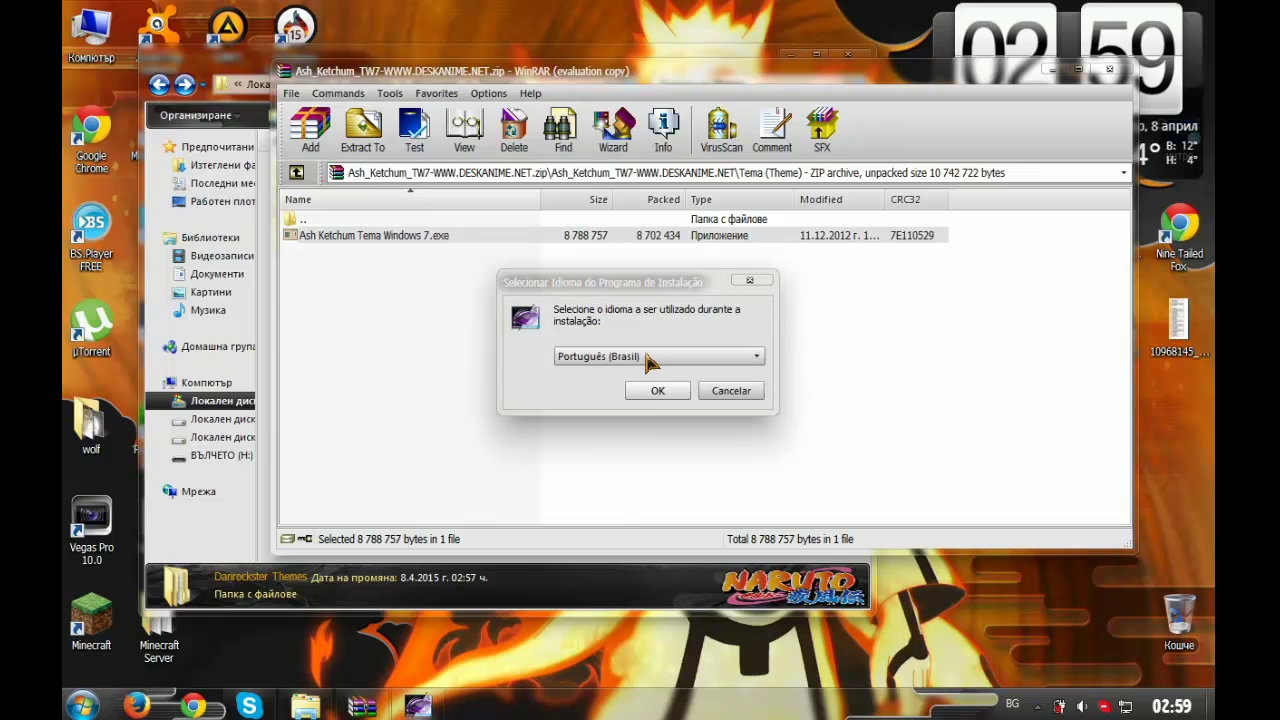
left_click(645, 358)
left_click(643, 371)
left_click(652, 391)
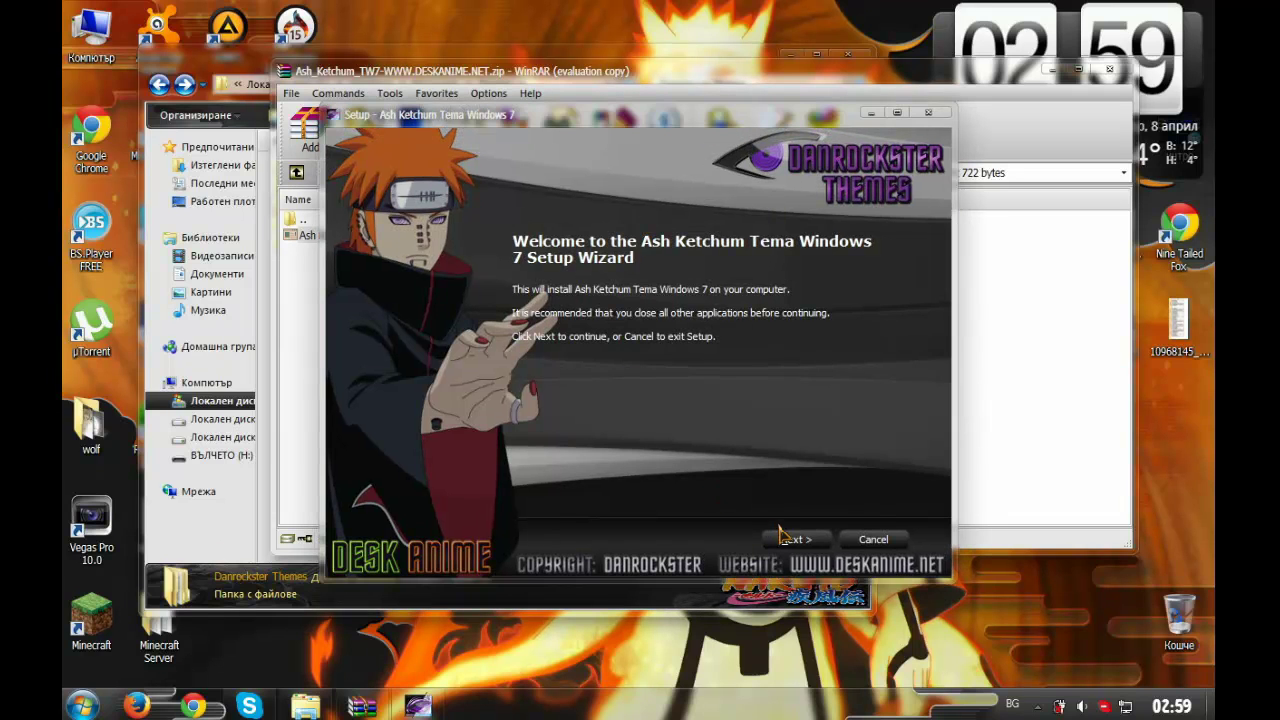
left_click(790, 539)
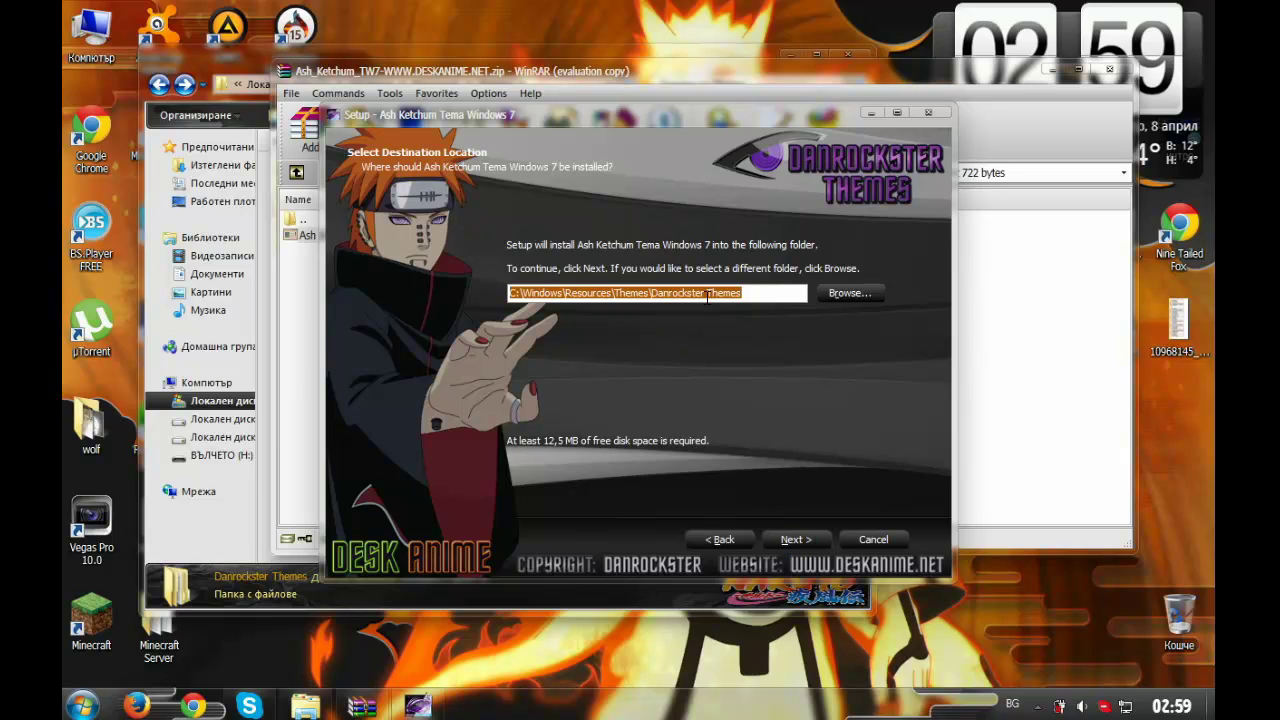
Set the installation folder to C:\Windows\Resources\Themes and install the Ash Ketchum theme.
left_click(758, 290)
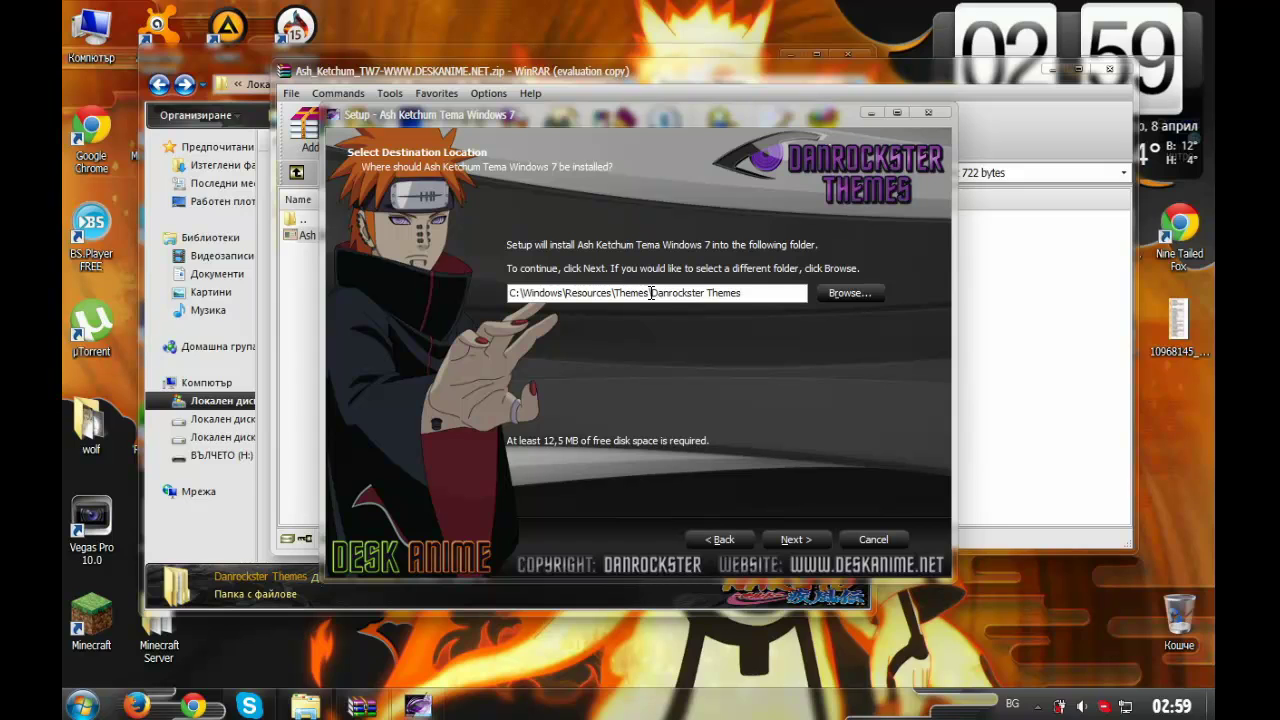
left_click_drag(697, 299, 735, 296)
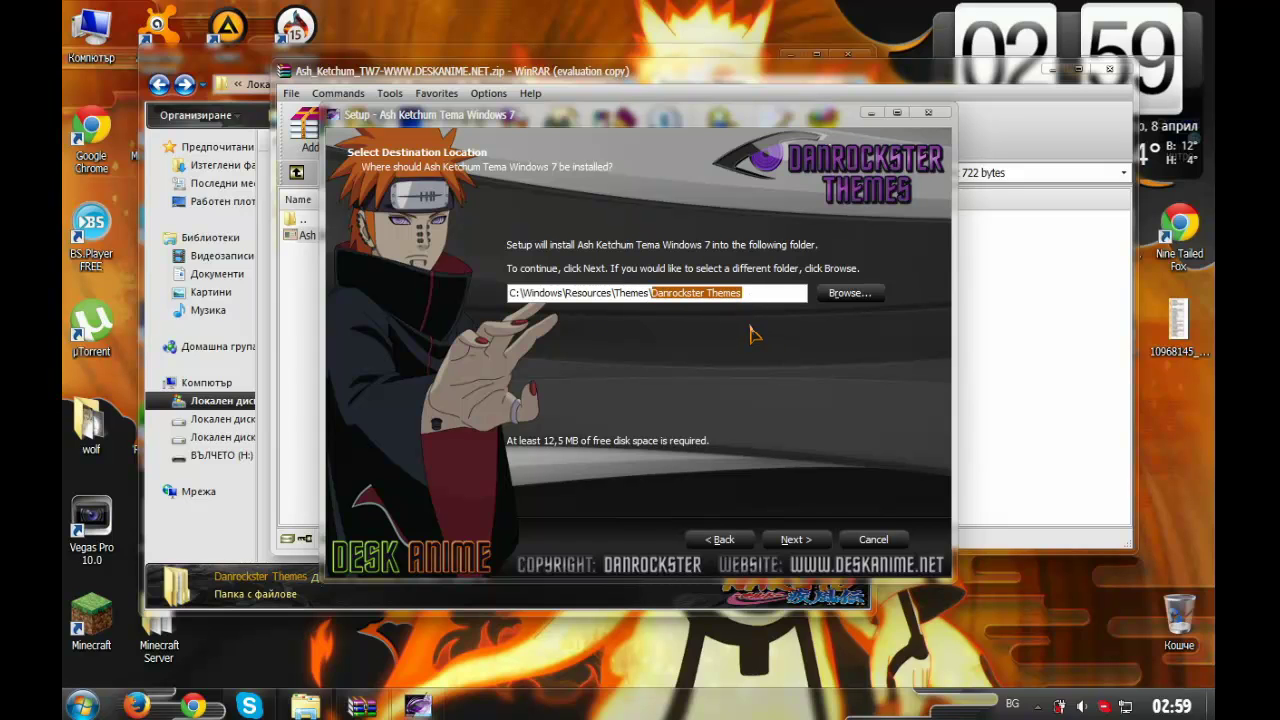
key("BackSpace")
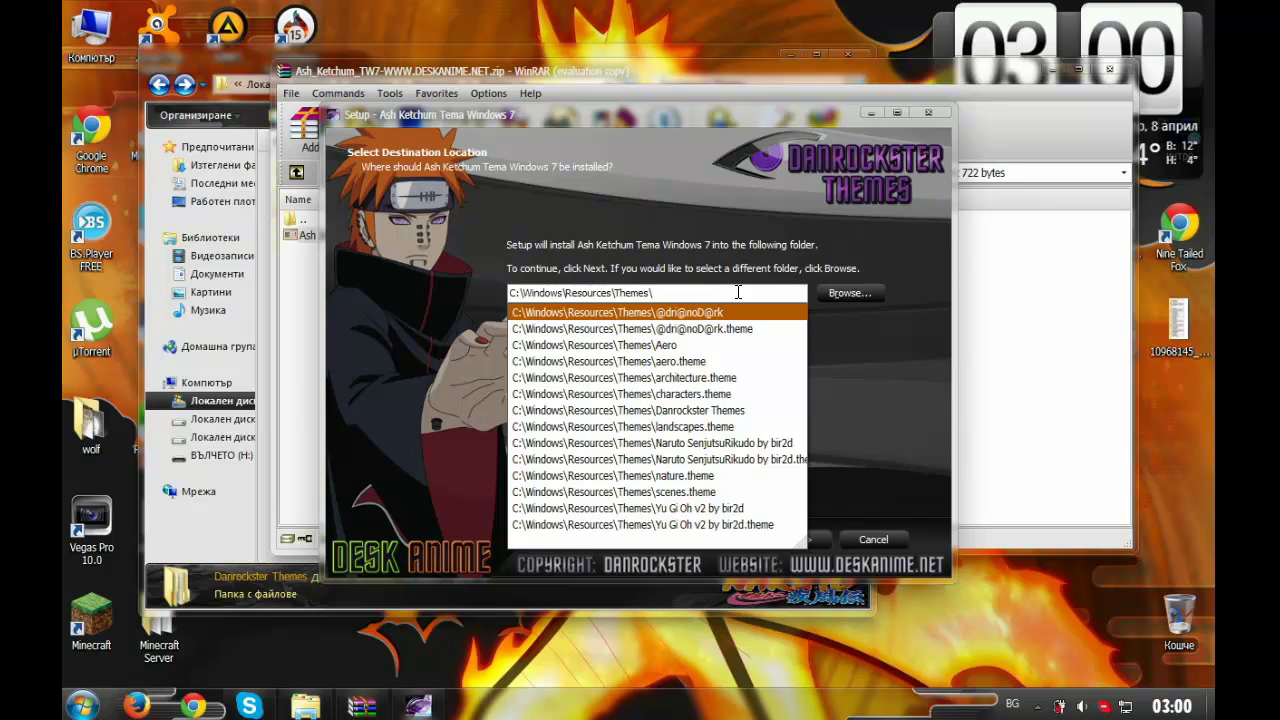
key("BackSpace")
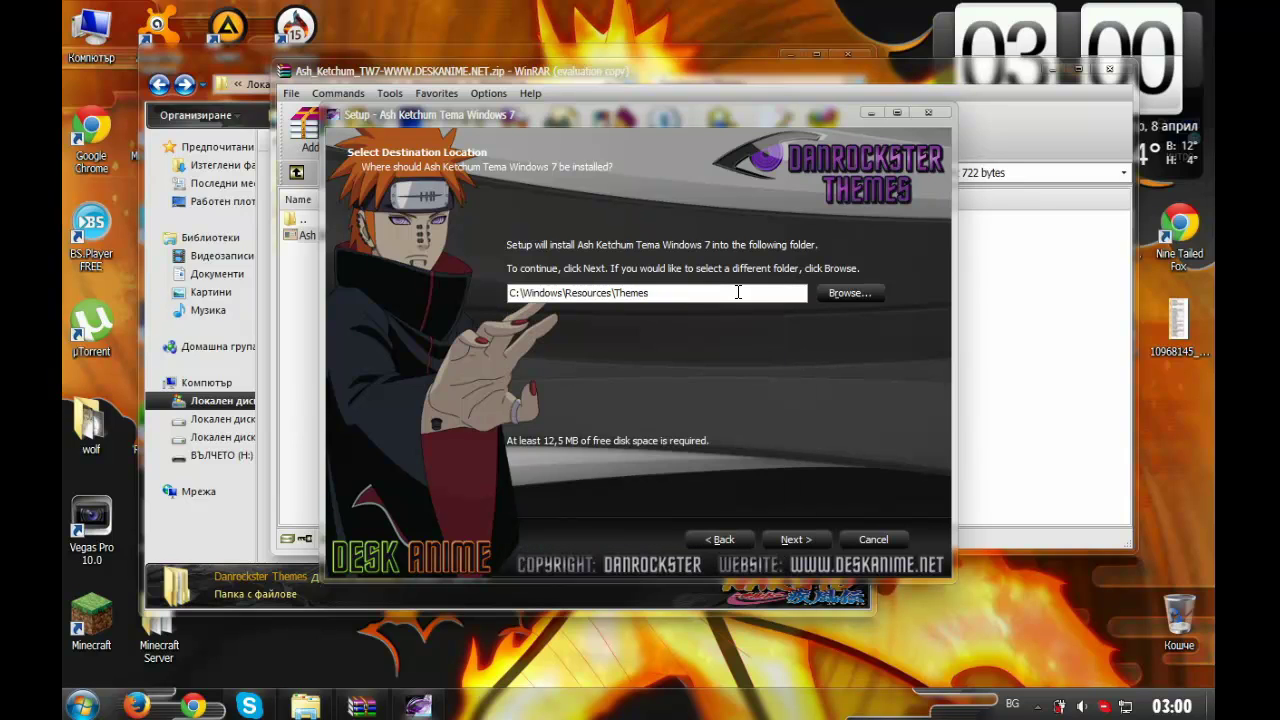
left_click(798, 542)
left_click(808, 543)
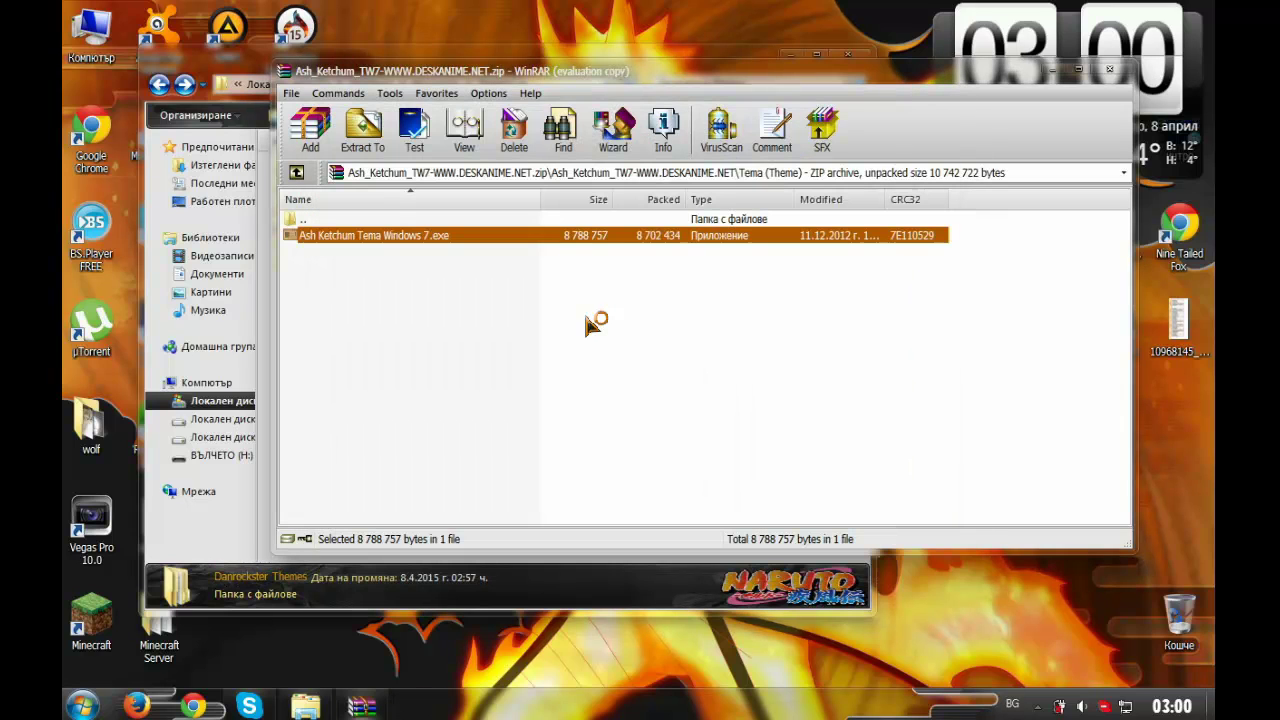
Close the blank window over the Themes folder and open the Ash Ketchum visual style file in the new Ash Ketchum folder.
left_click(225, 61)
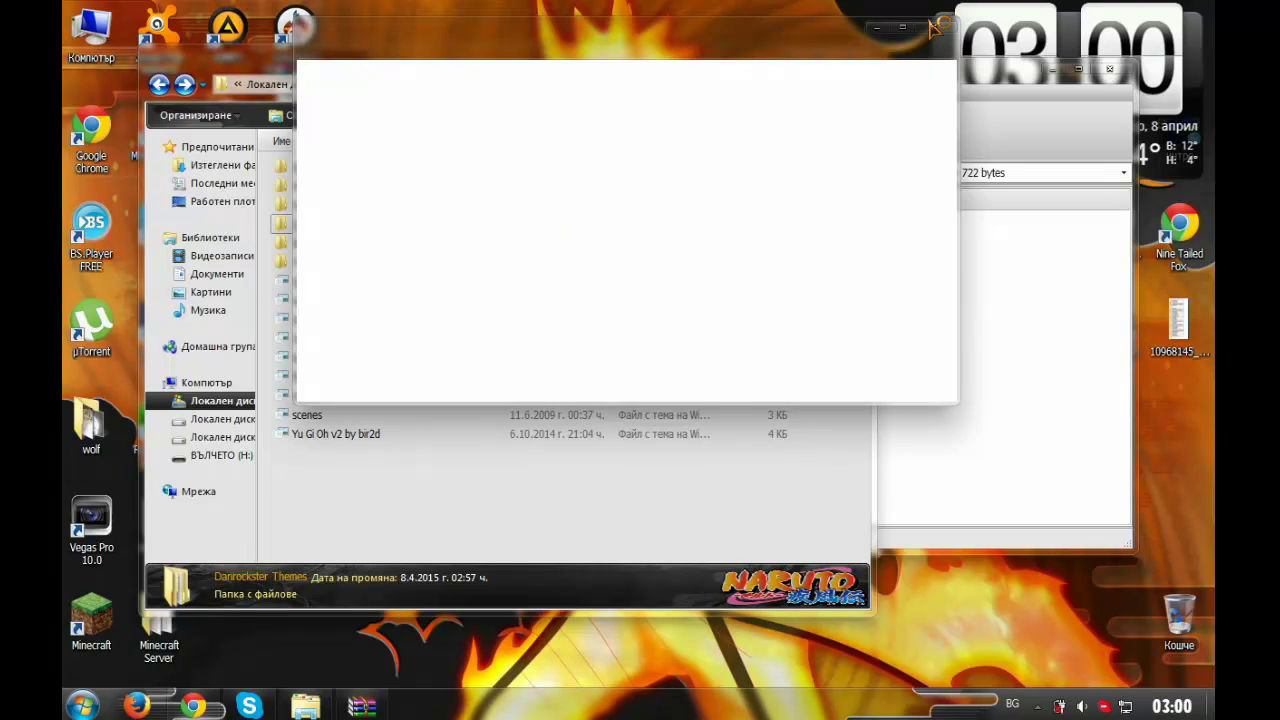
left_click(928, 27)
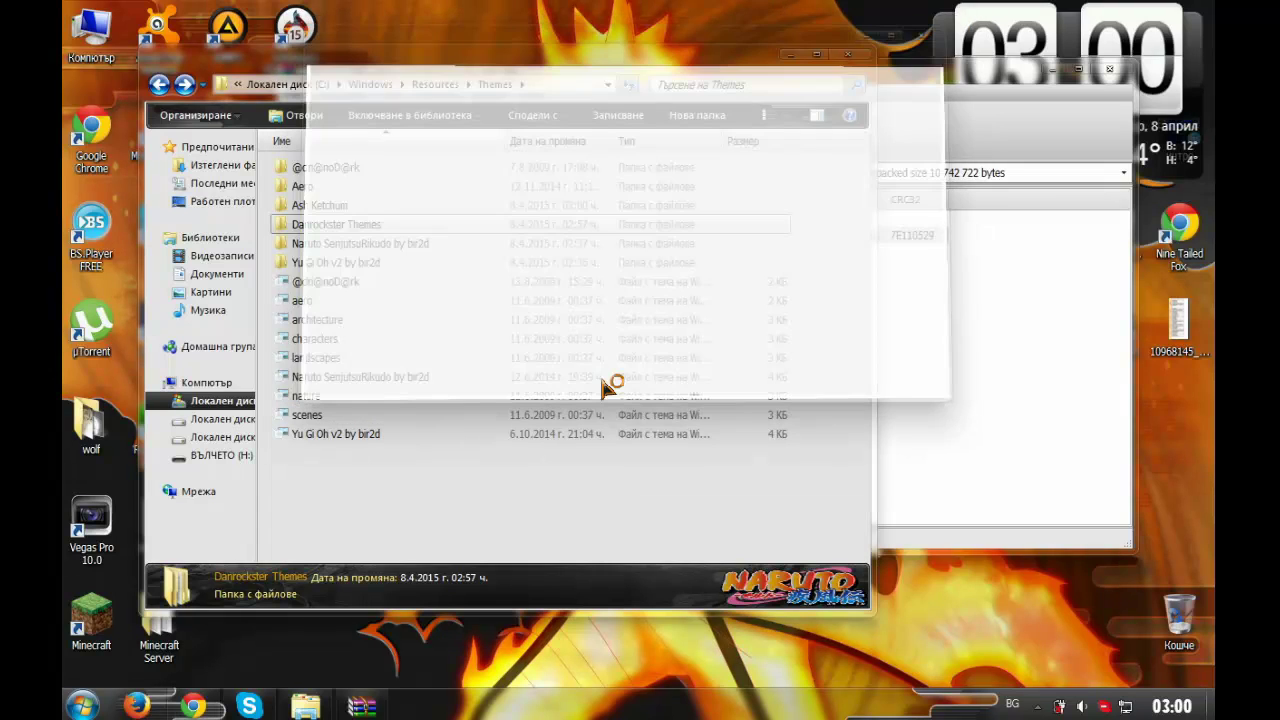
double_click(427, 210)
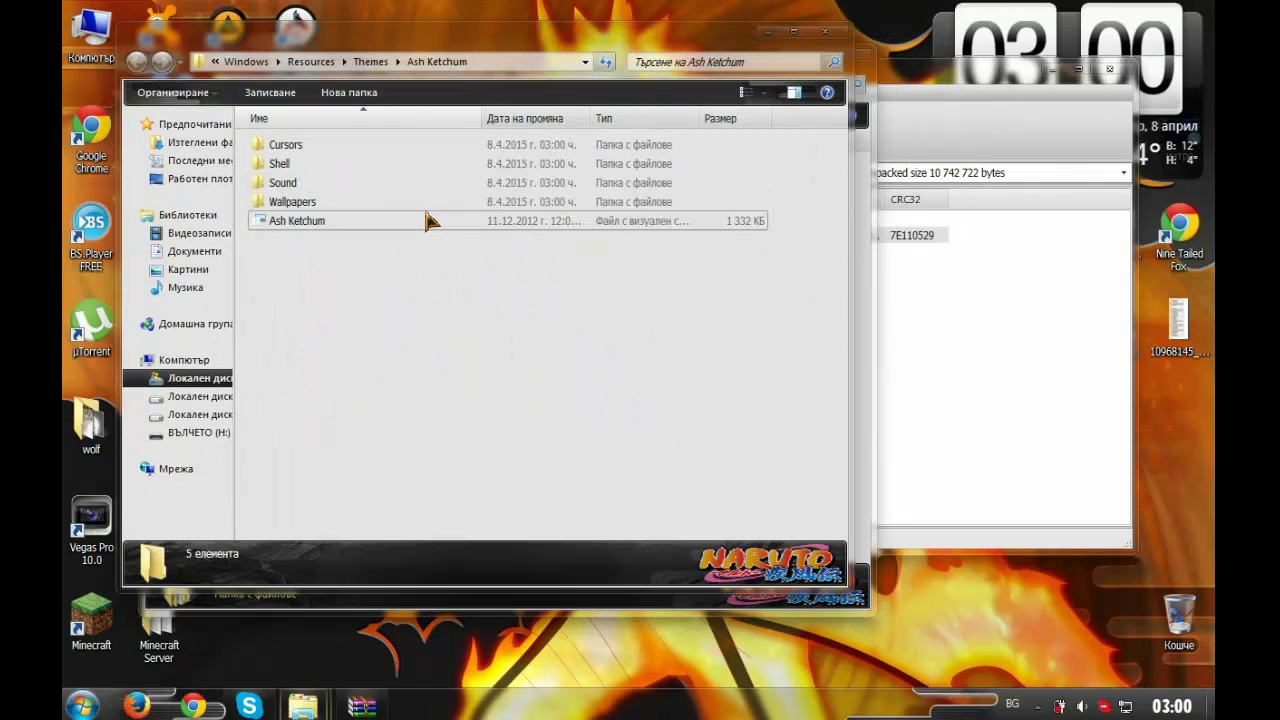
right_click(377, 222)
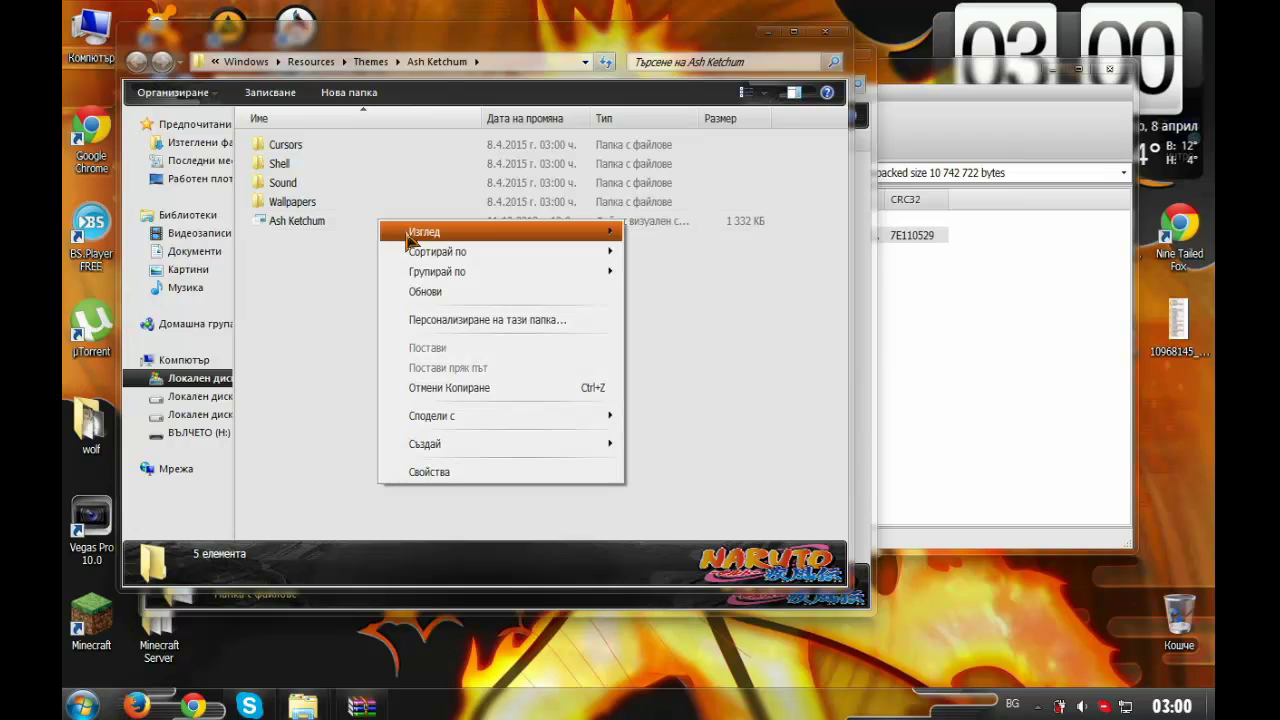
left_click(366, 228)
right_click(364, 227)
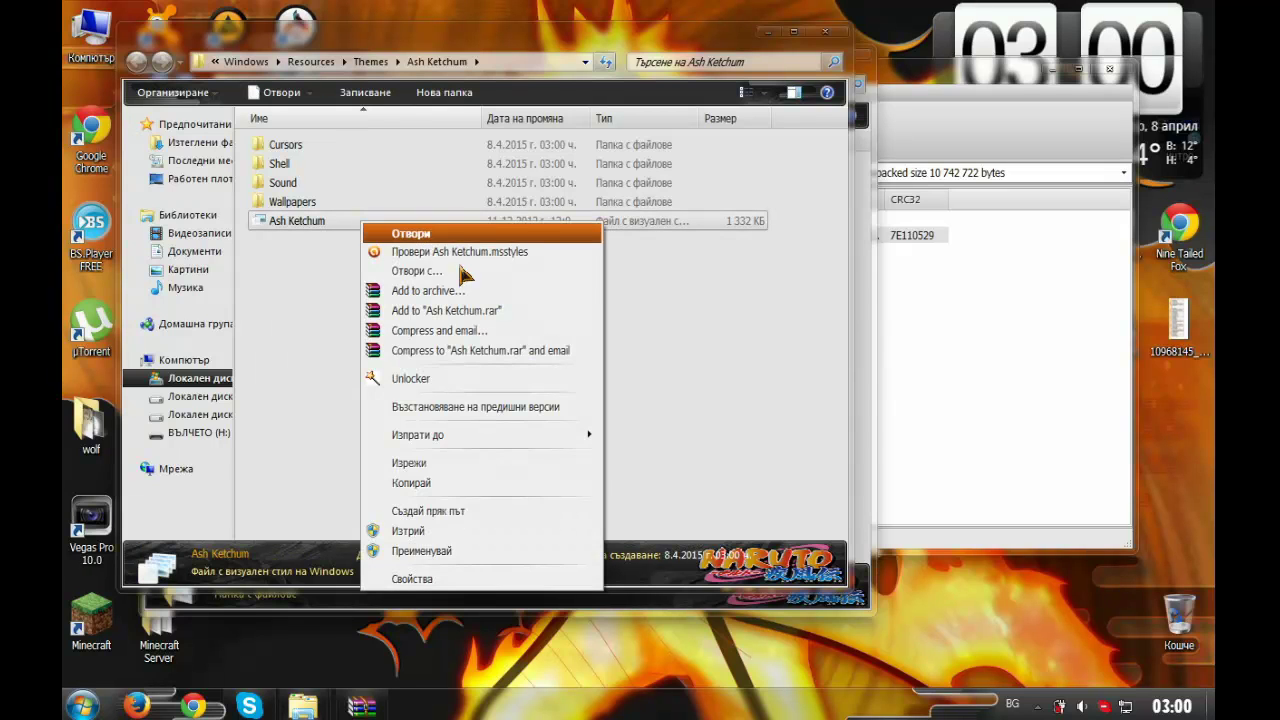
left_click(462, 241)
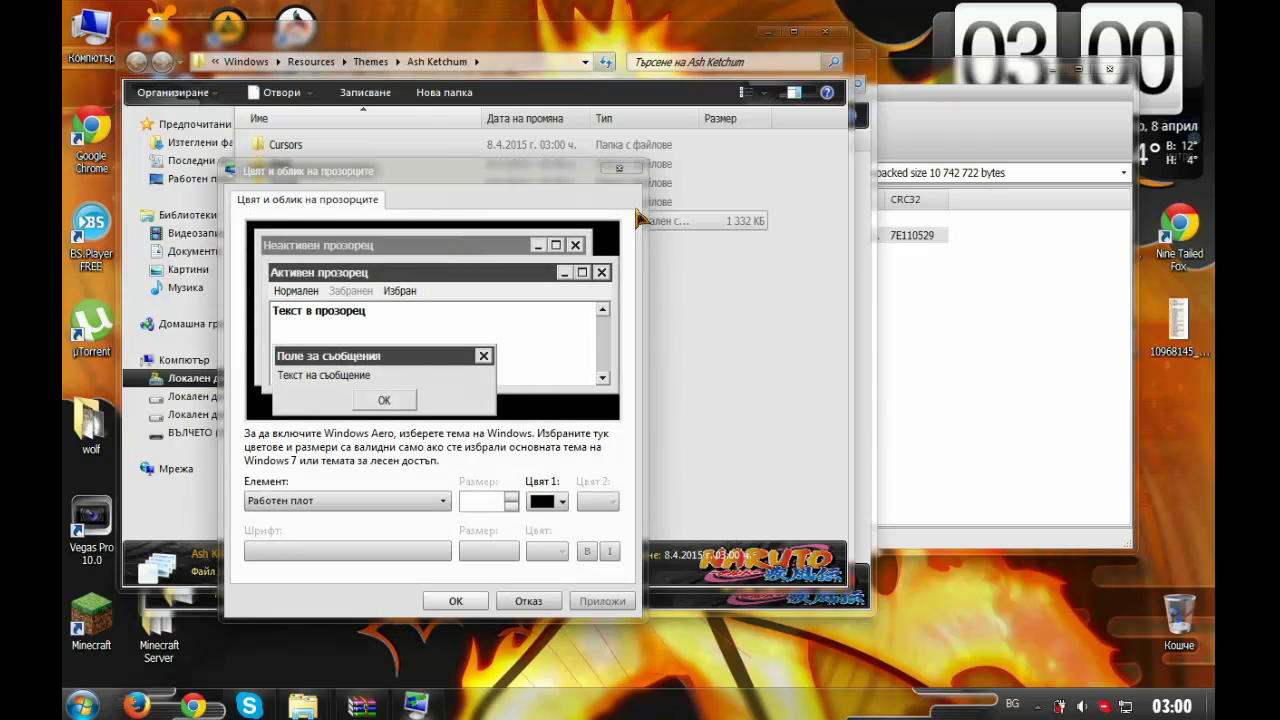
Close the window colour and appearance dialog, open the desktop personalization settings and apply the installed Ash Ketchum theme.
left_click(622, 168)
left_click_drag(400, 229, 417, 455)
right_click(575, 705)
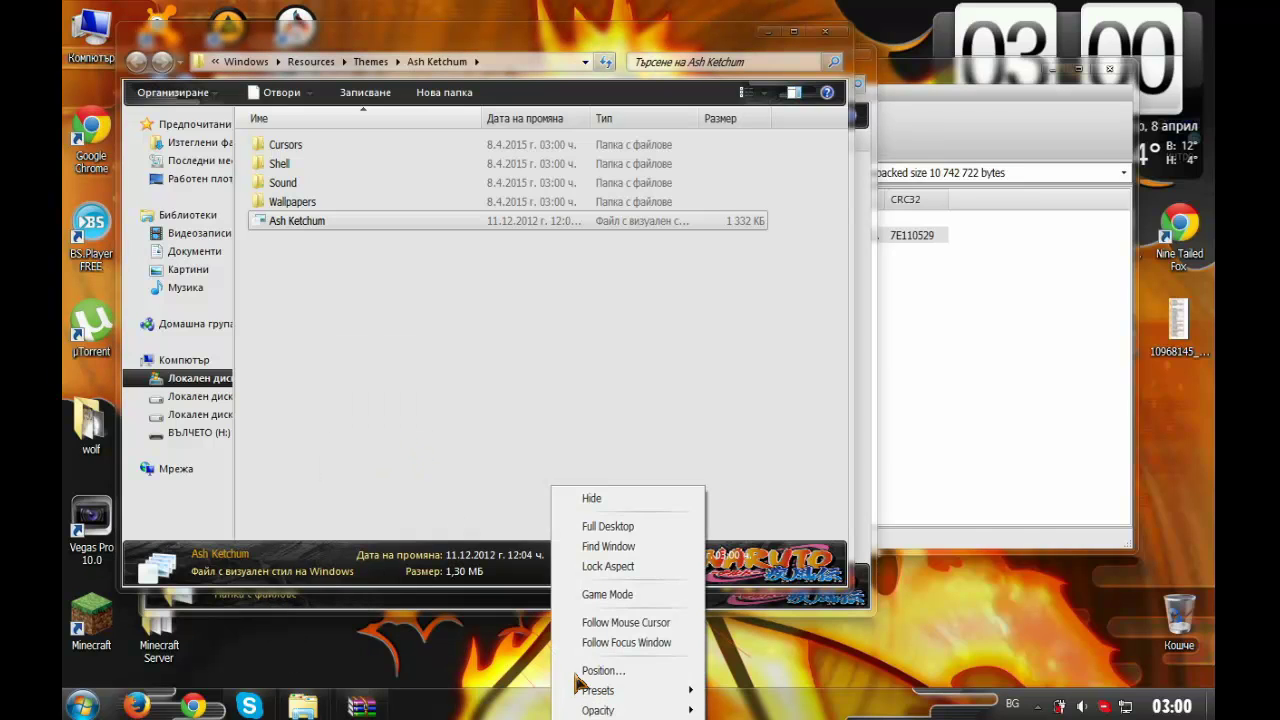
left_click(503, 652)
right_click(496, 650)
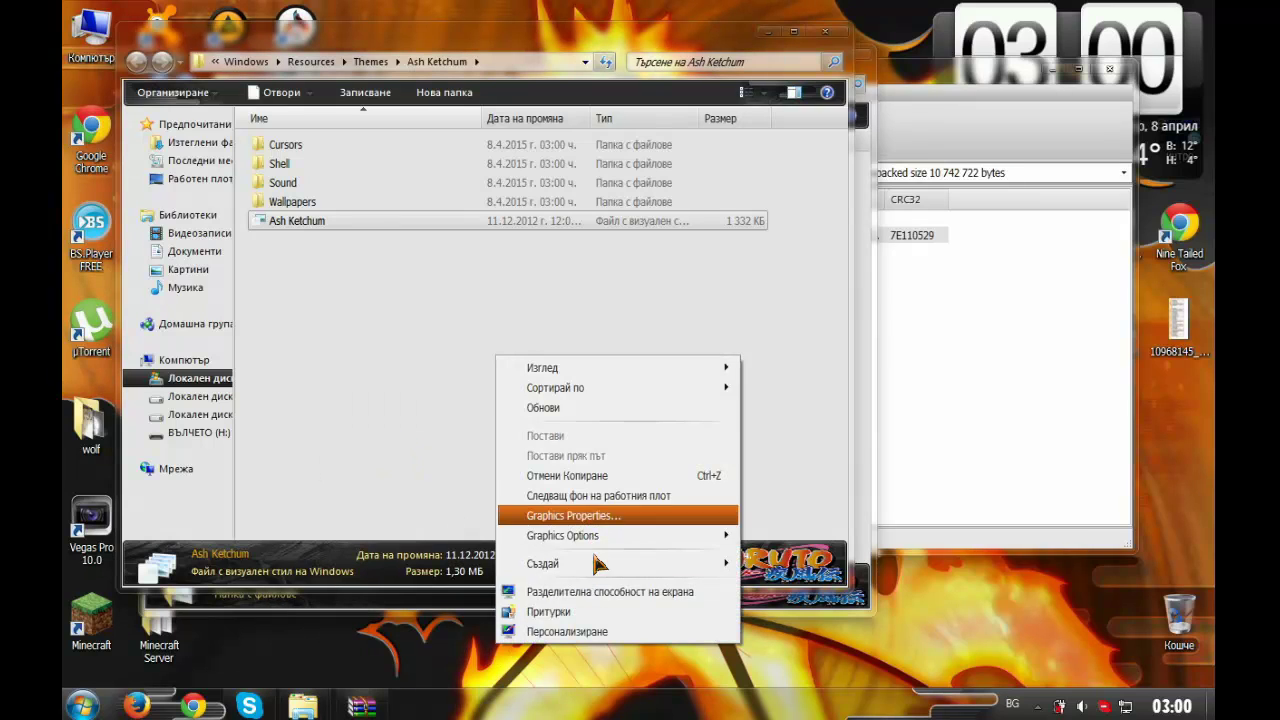
left_click(590, 632)
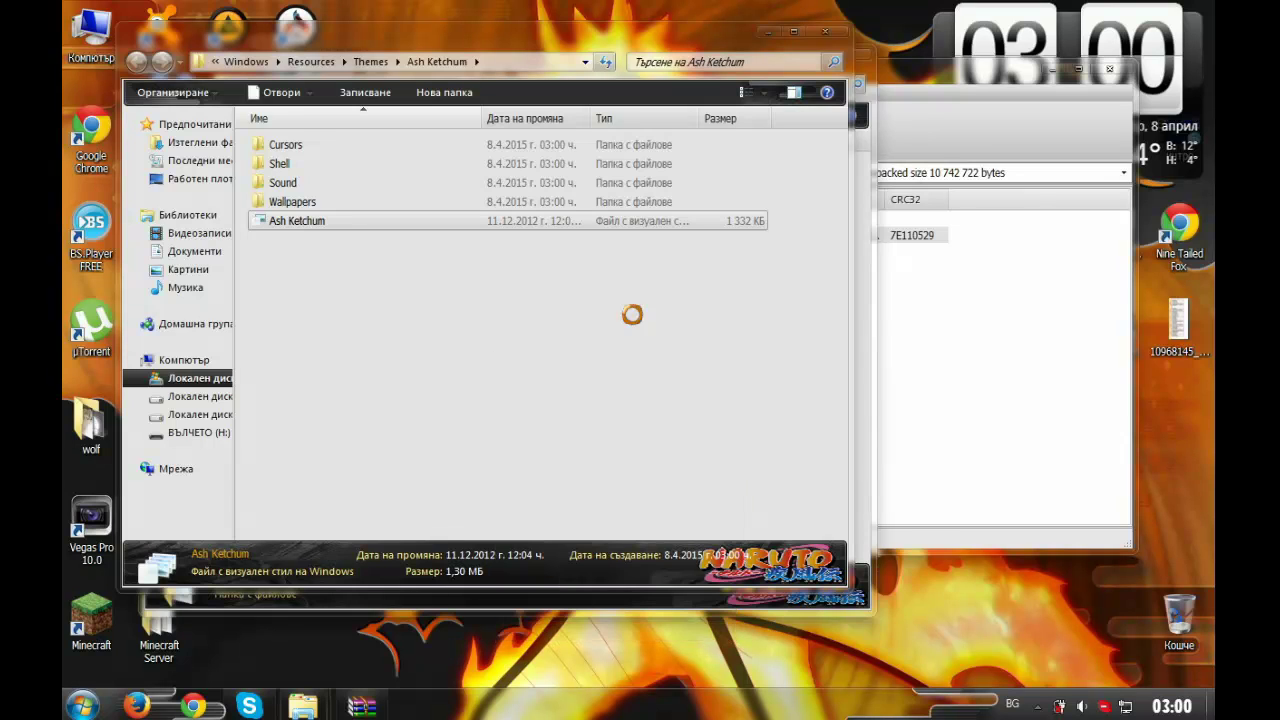
scroll(706, 327, "down", 3)
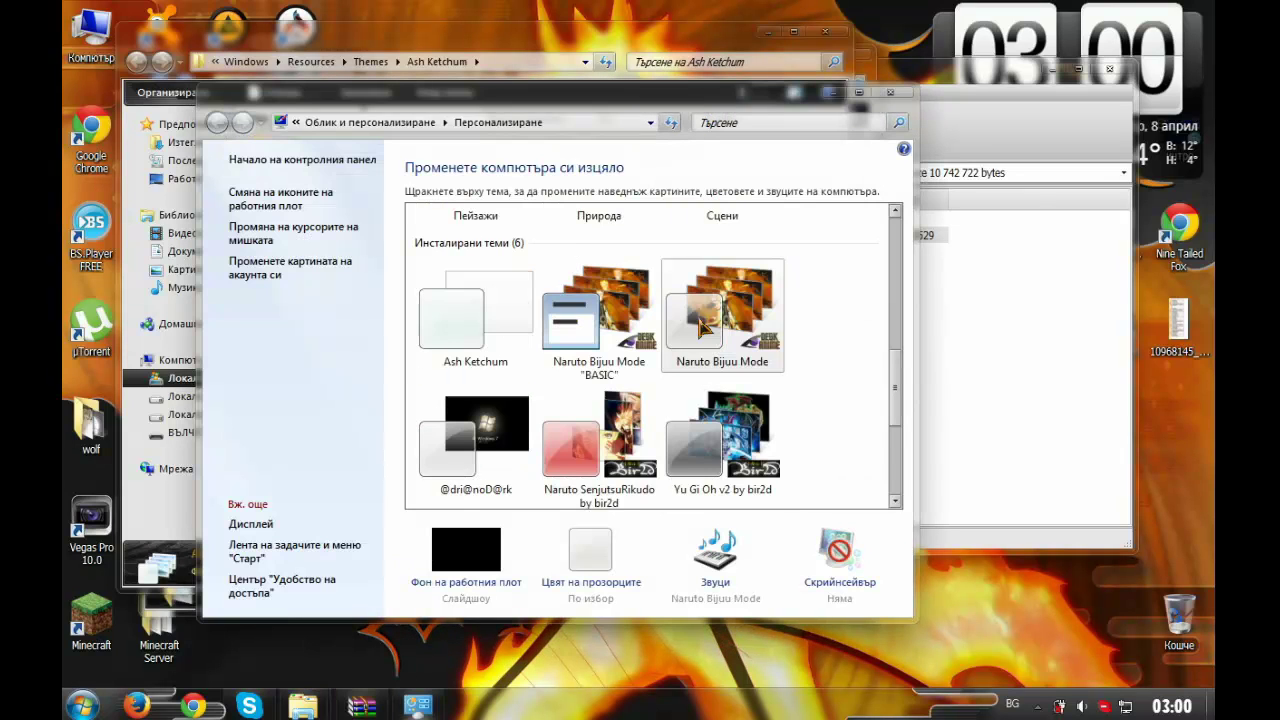
left_click(517, 293)
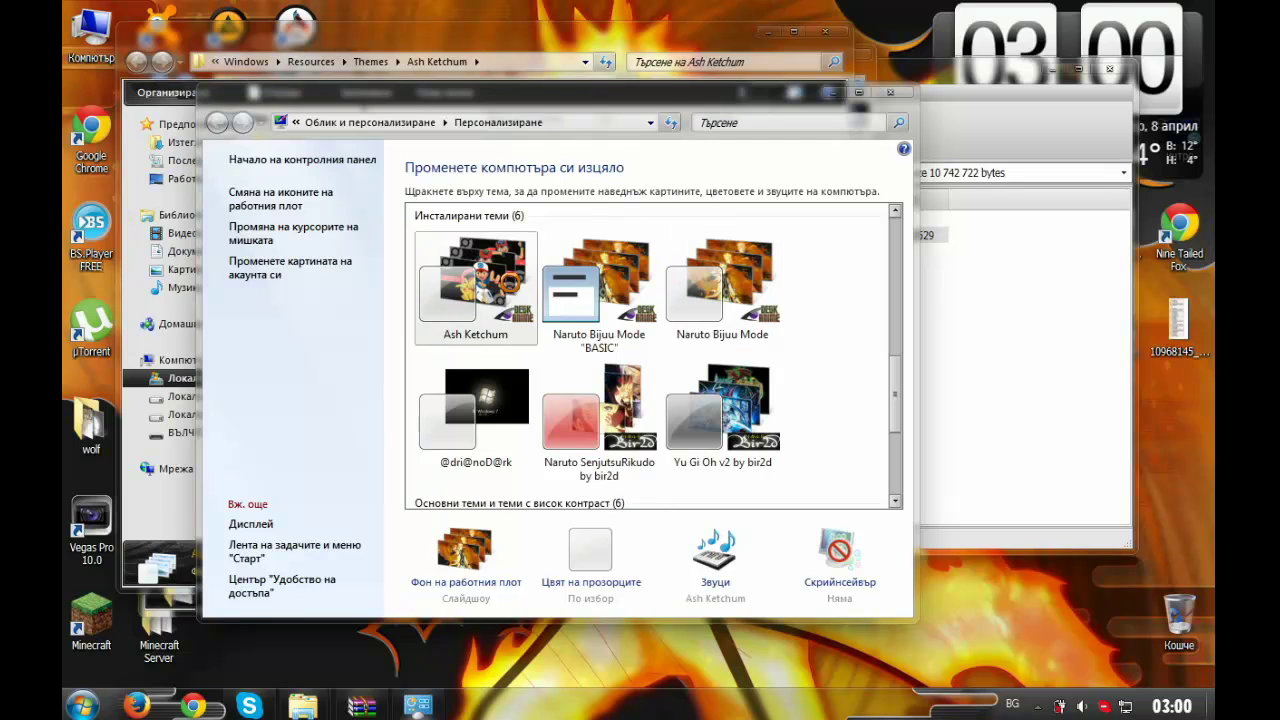
left_click(597, 315)
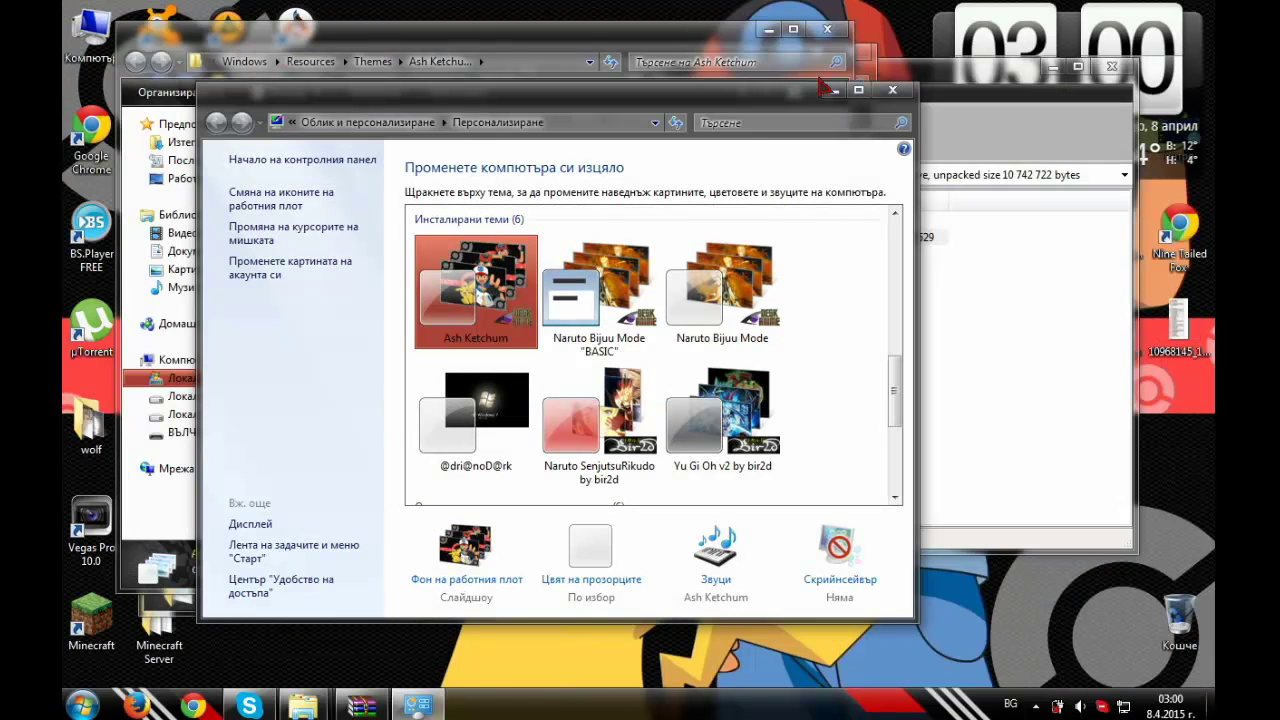
Clear the desktop by closing the theme folder windows, the Ash_Ketchum_TW7 archive and the personalization window.
left_click(833, 90)
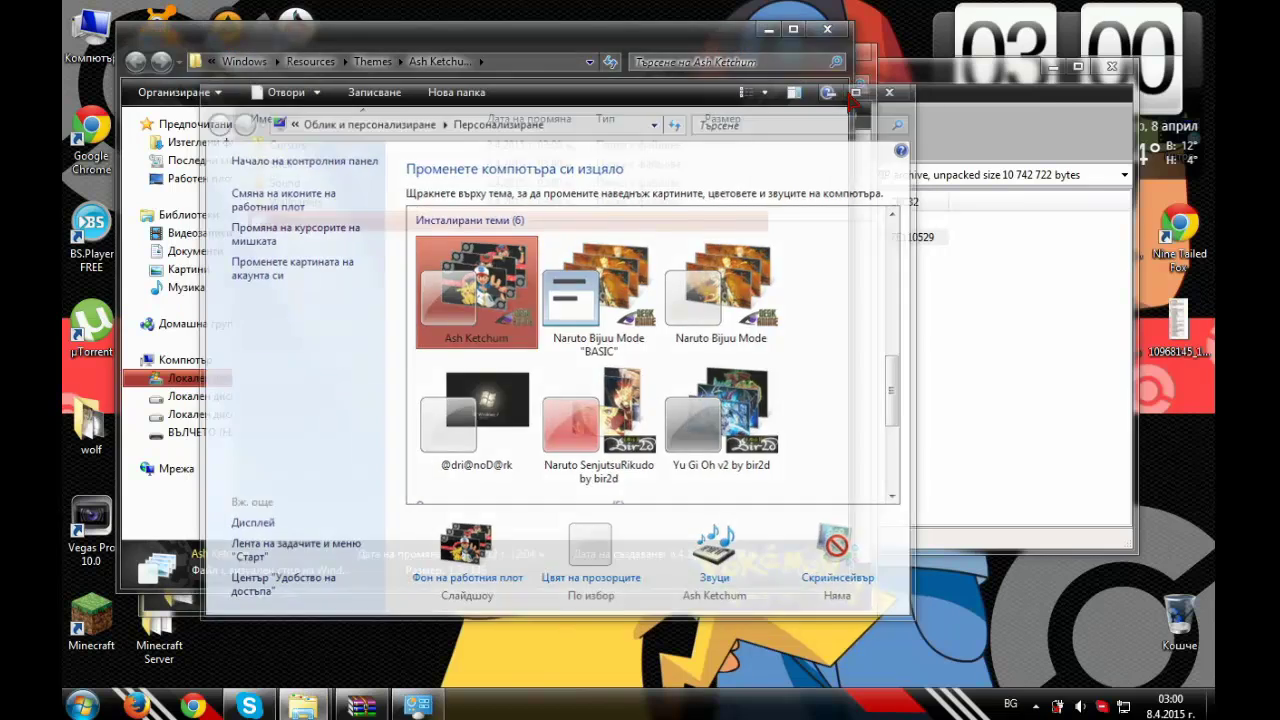
left_click(855, 53)
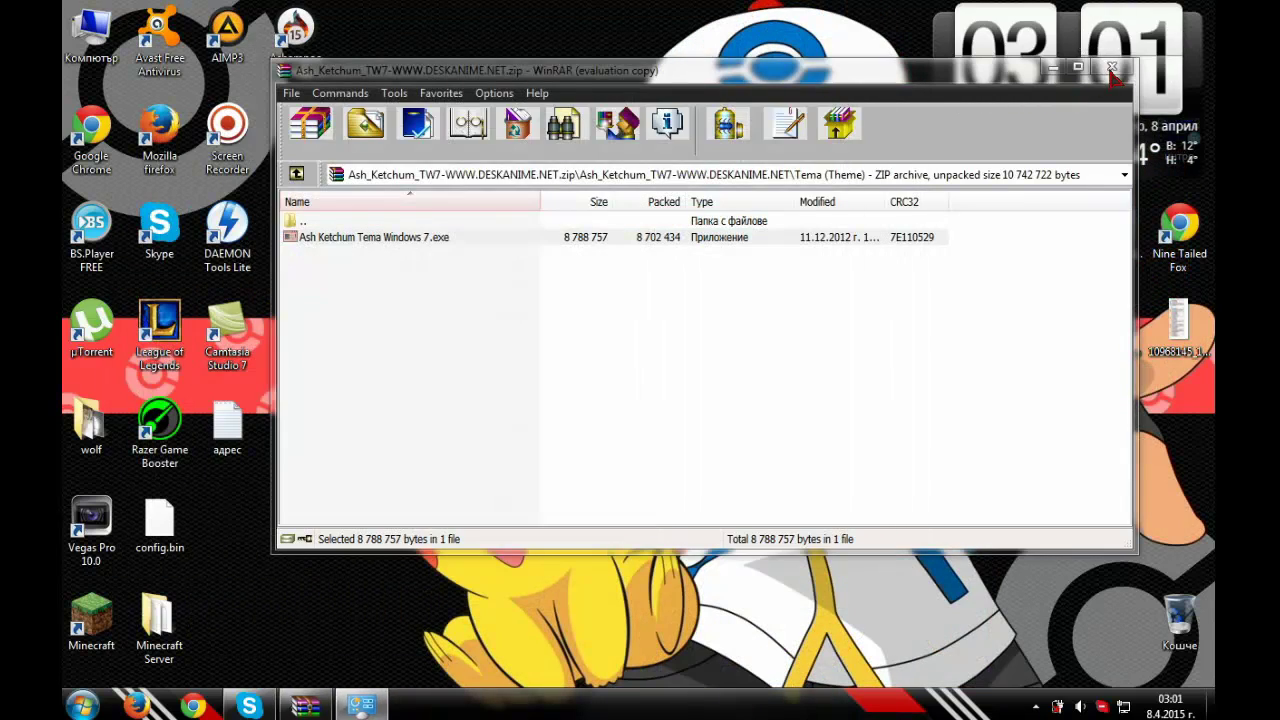
left_click(1112, 70)
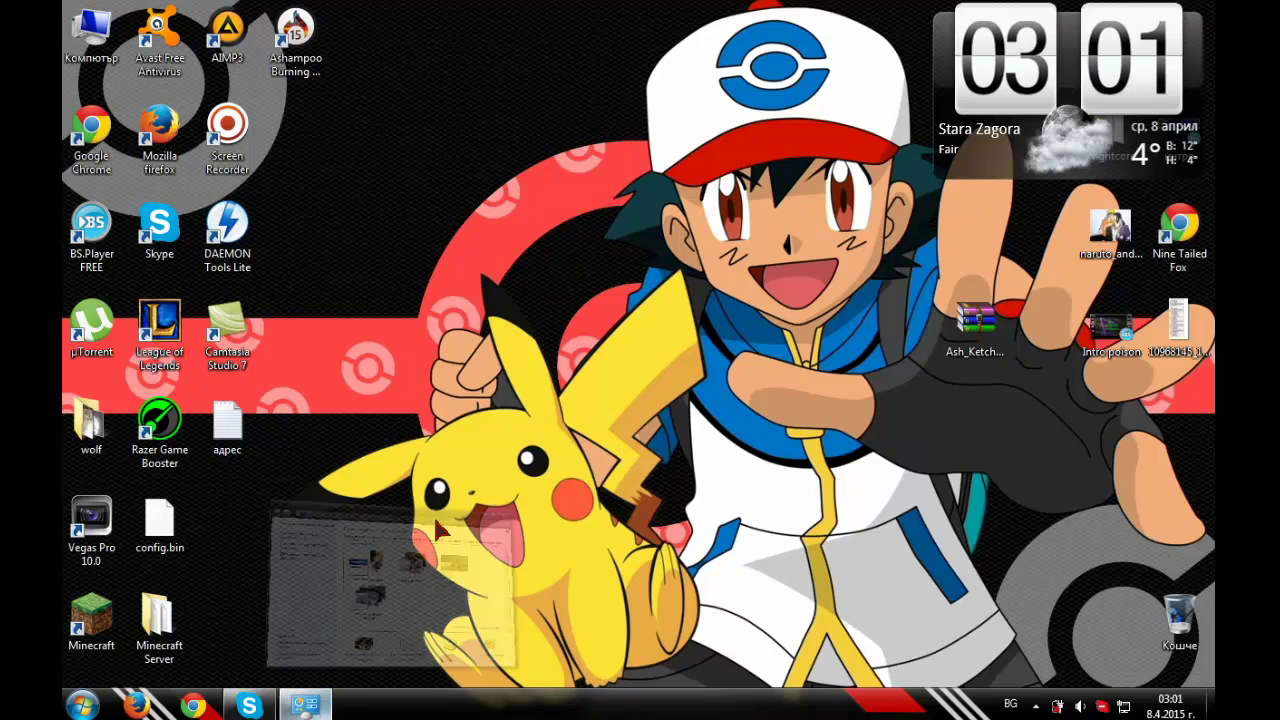
left_click(305, 706)
left_click(889, 93)
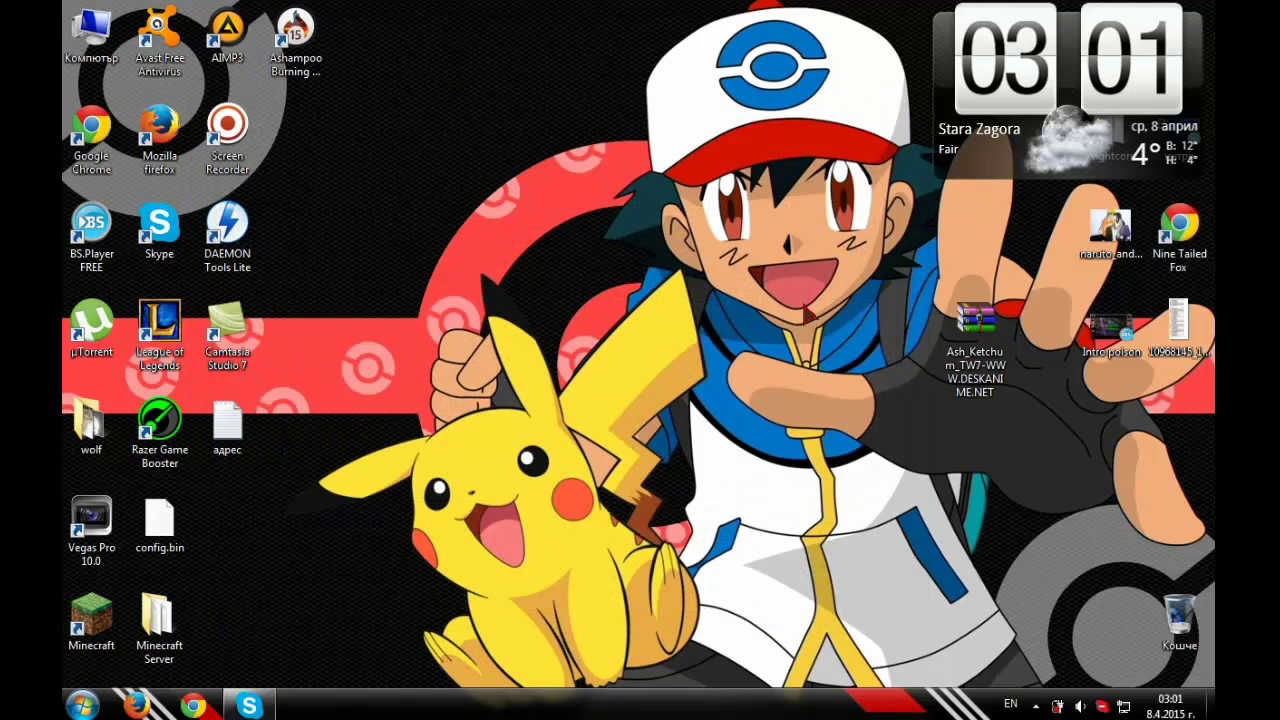
Examine how the new theme looks on the Start menu, desktop context menu, Computer window and hidden notification icons.
right_click(463, 313)
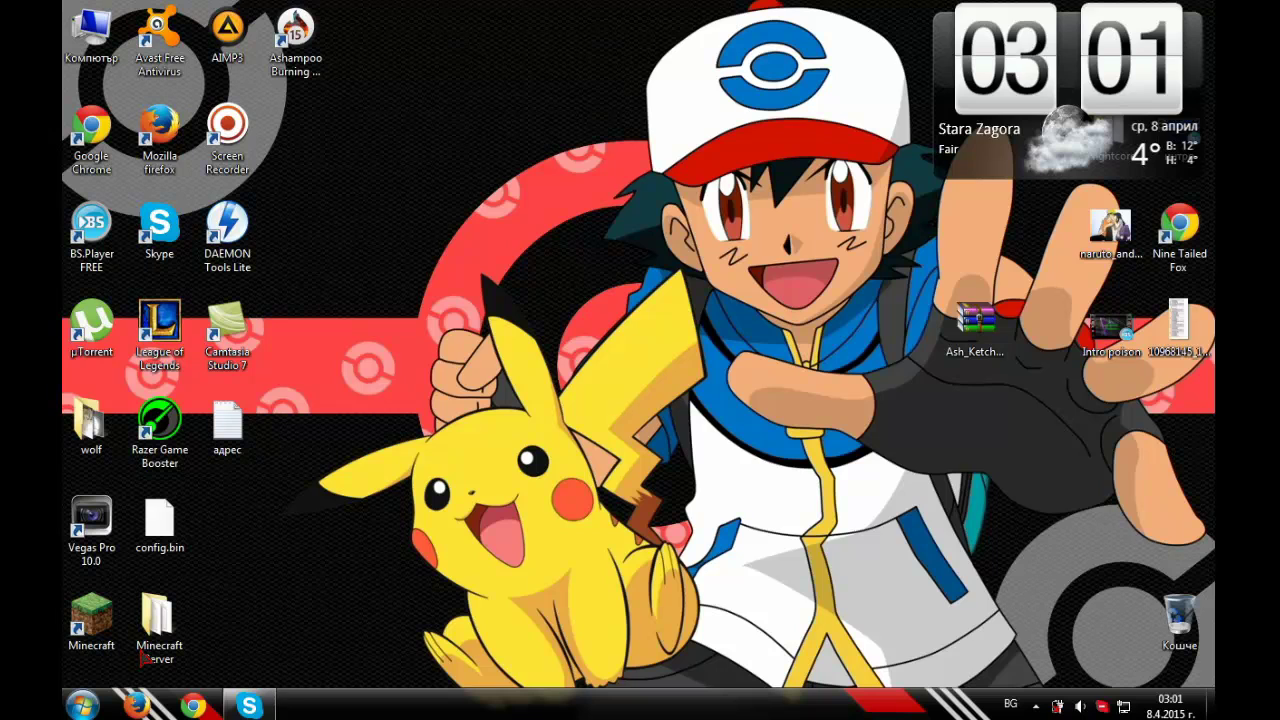
left_click(82, 705)
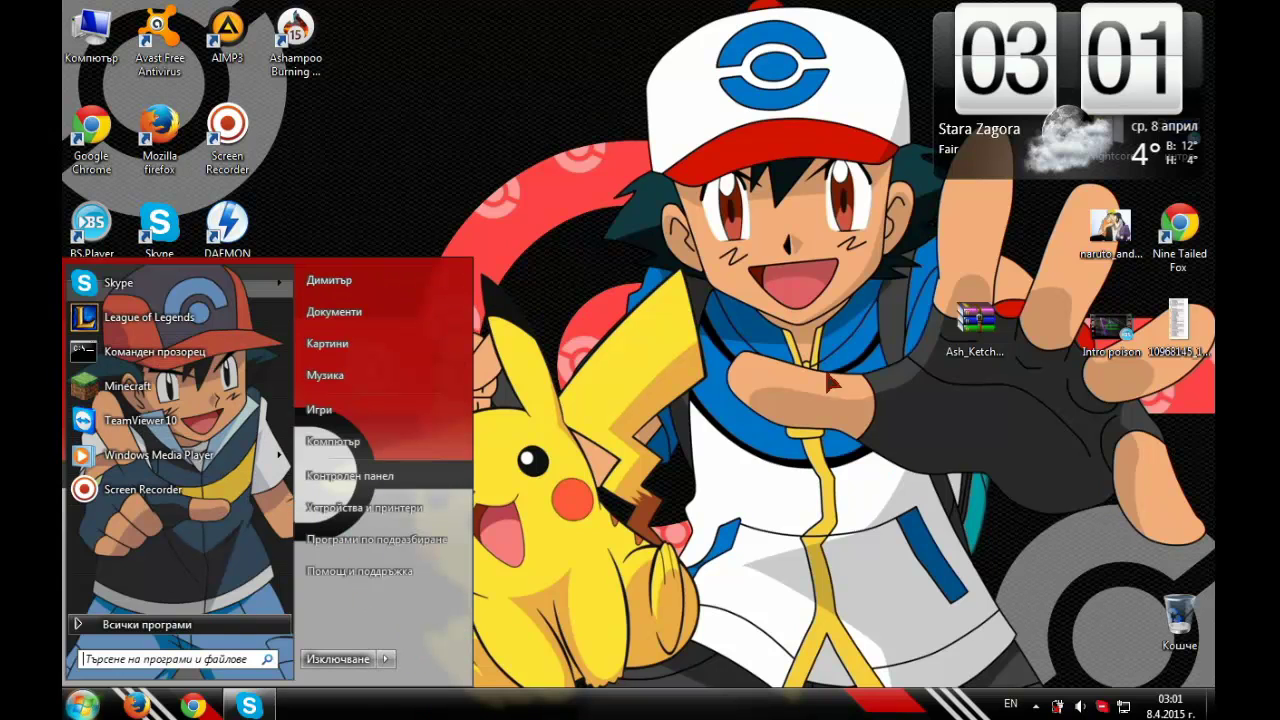
left_click(716, 403)
right_click(716, 403)
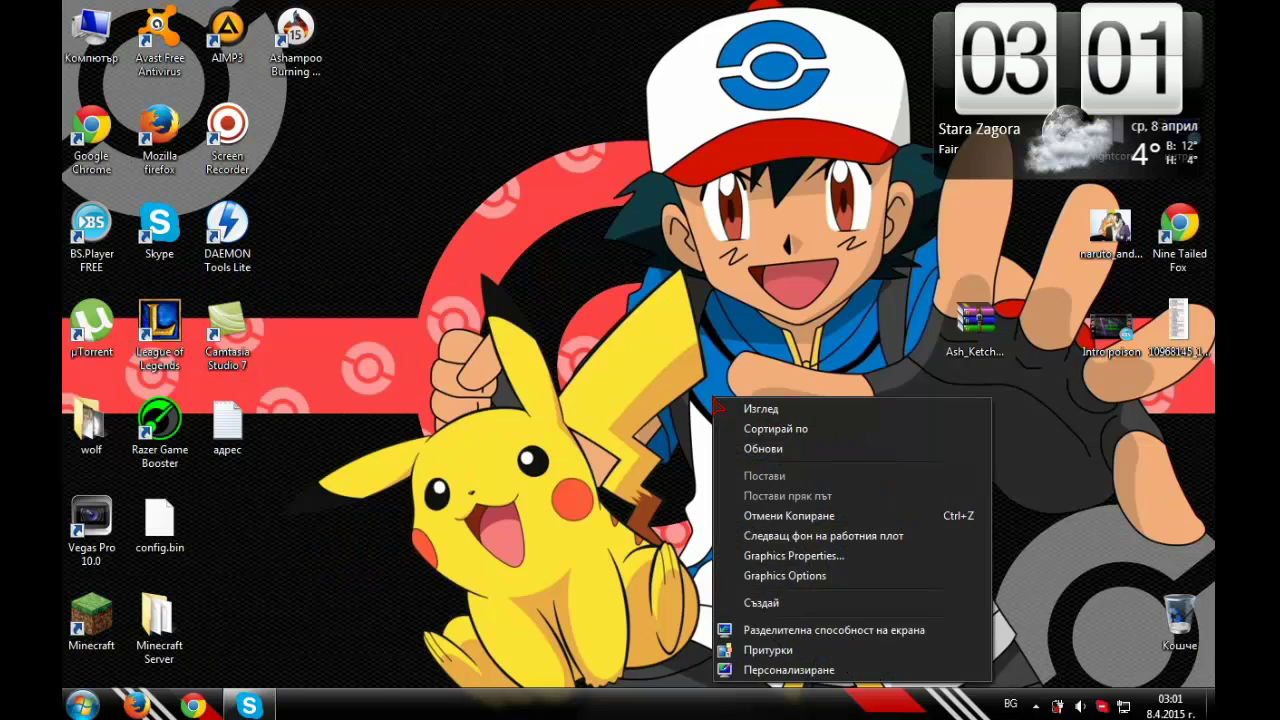
left_click(588, 352)
double_click(91, 35)
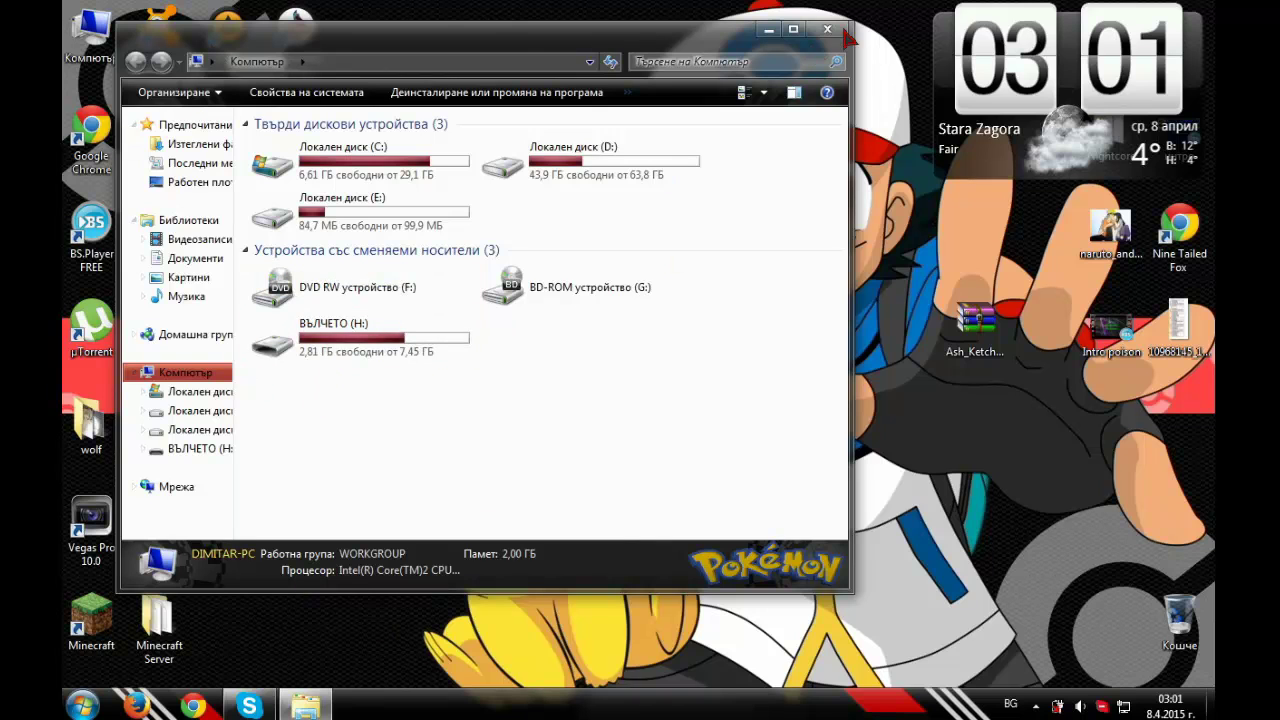
left_click(842, 33)
left_click(1036, 707)
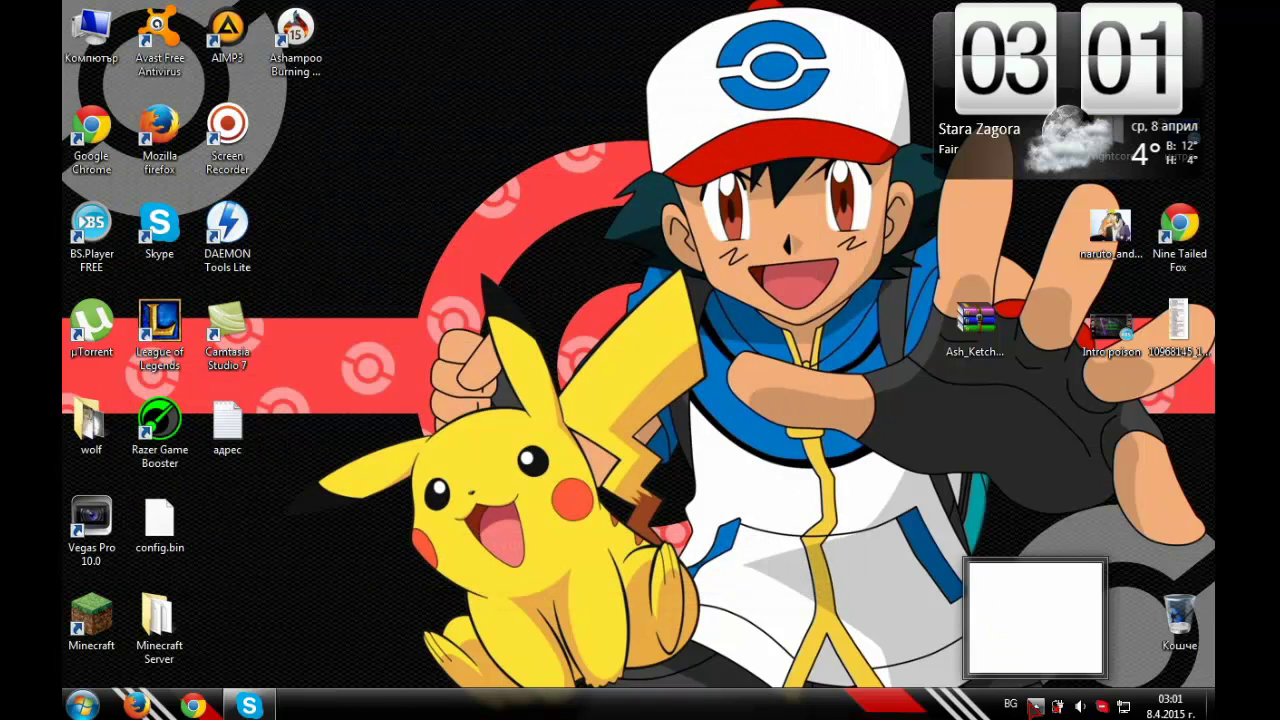
left_click(532, 530)
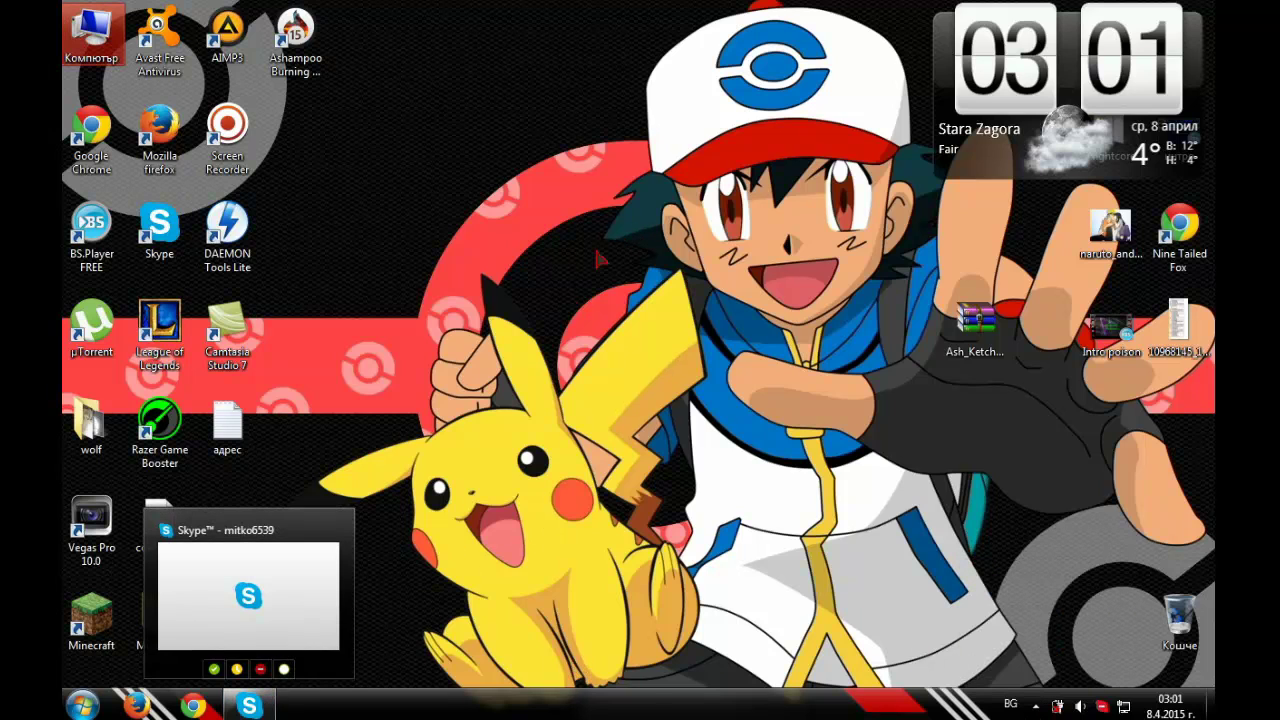
right_click(543, 318)
left_click(517, 206)
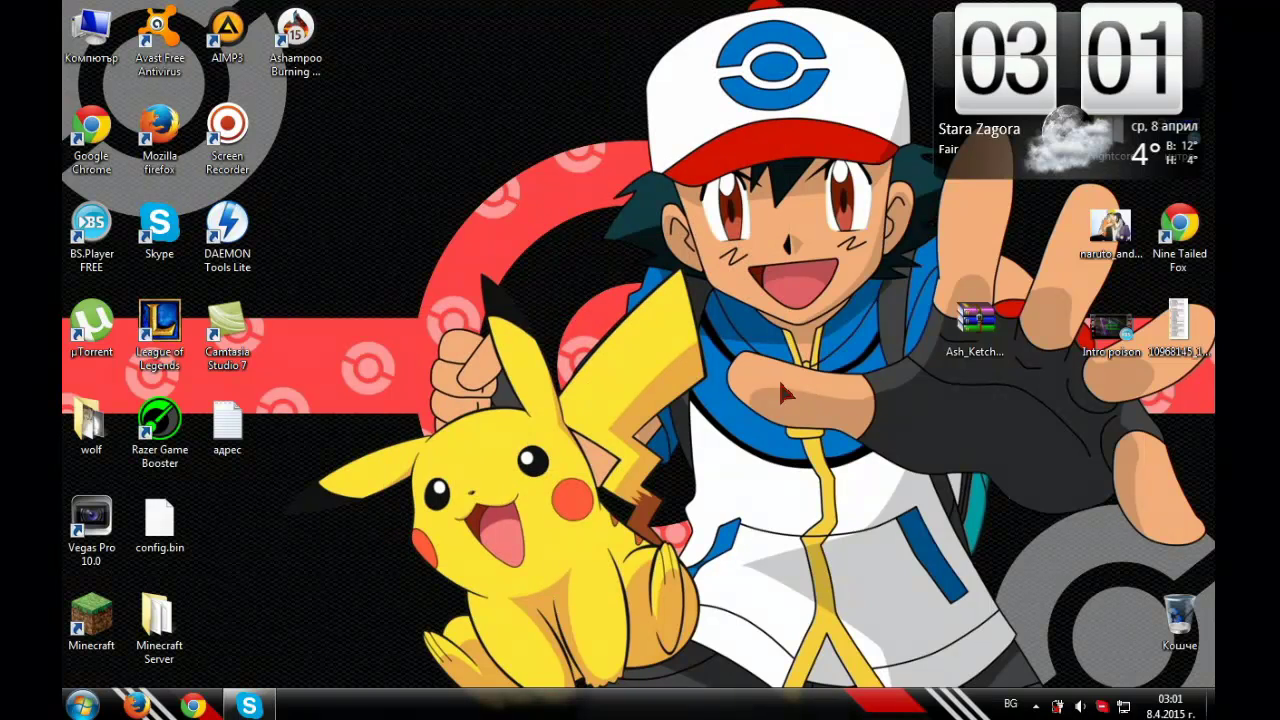
Open the sound settings from the personalization window and select the Windows Default sound scheme.
right_click(610, 327)
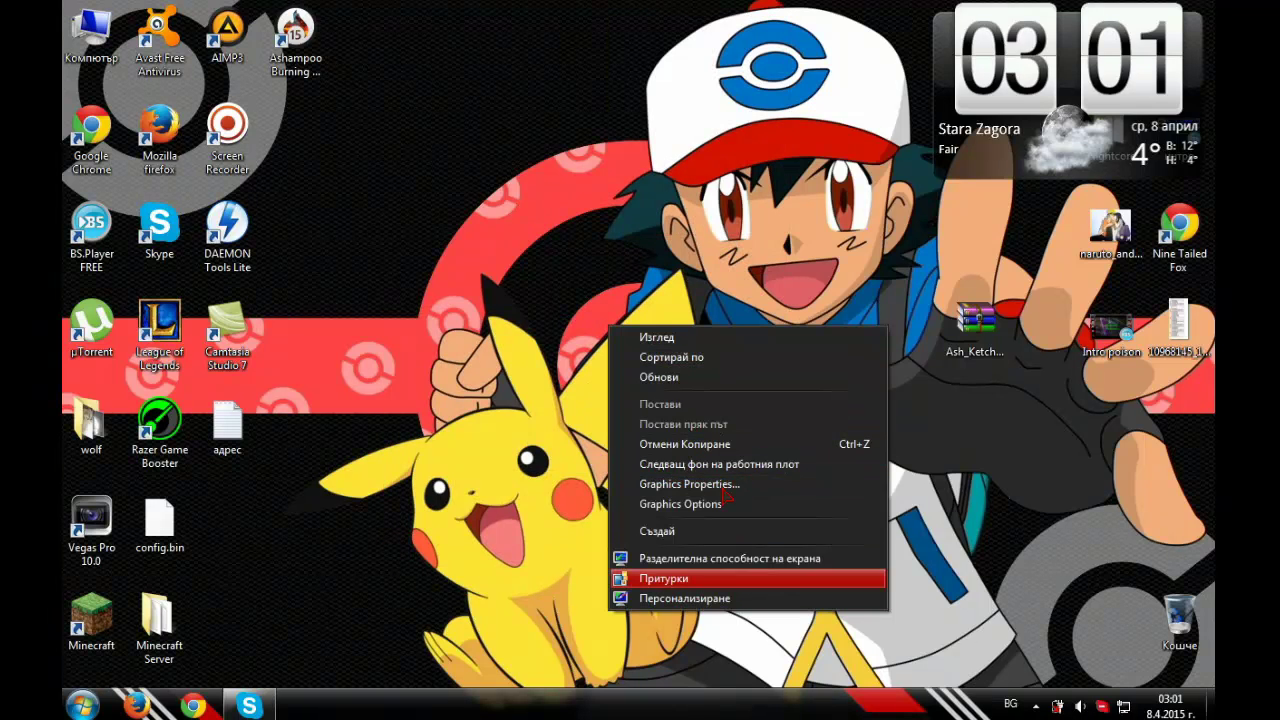
left_click(720, 598)
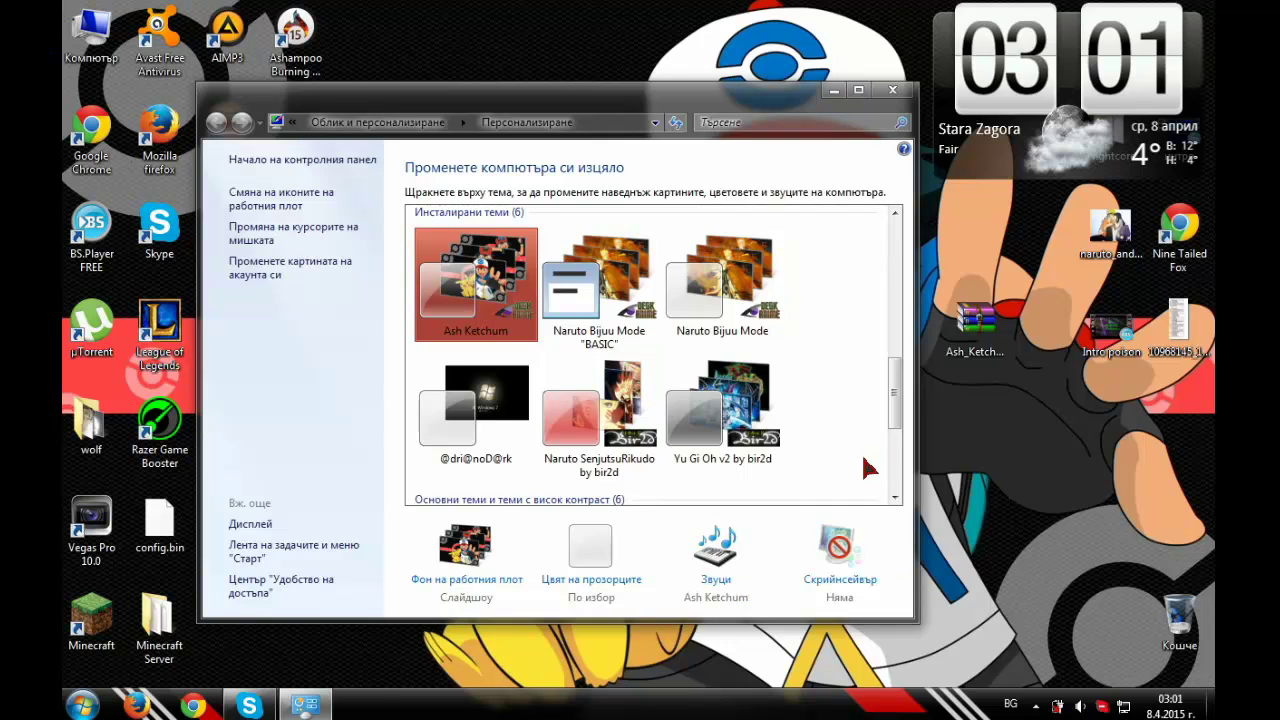
left_click(715, 560)
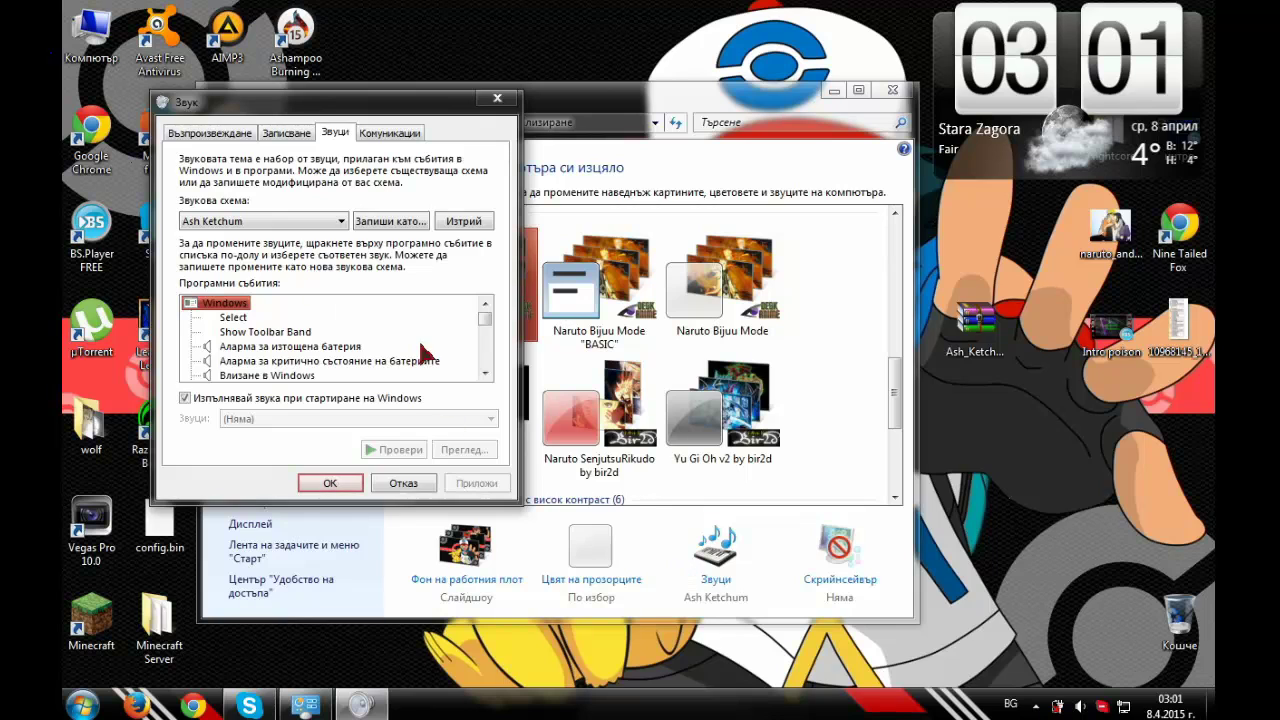
scroll(488, 331, "down", 2)
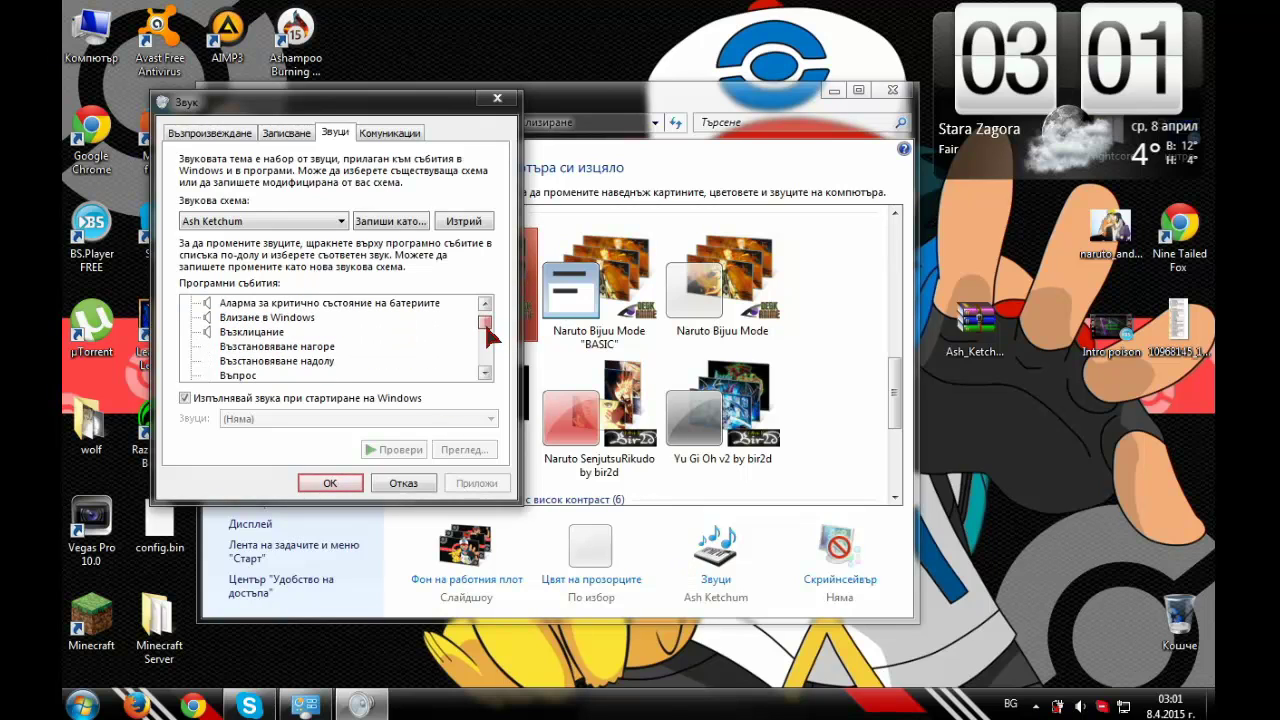
scroll(443, 343, "down", 1)
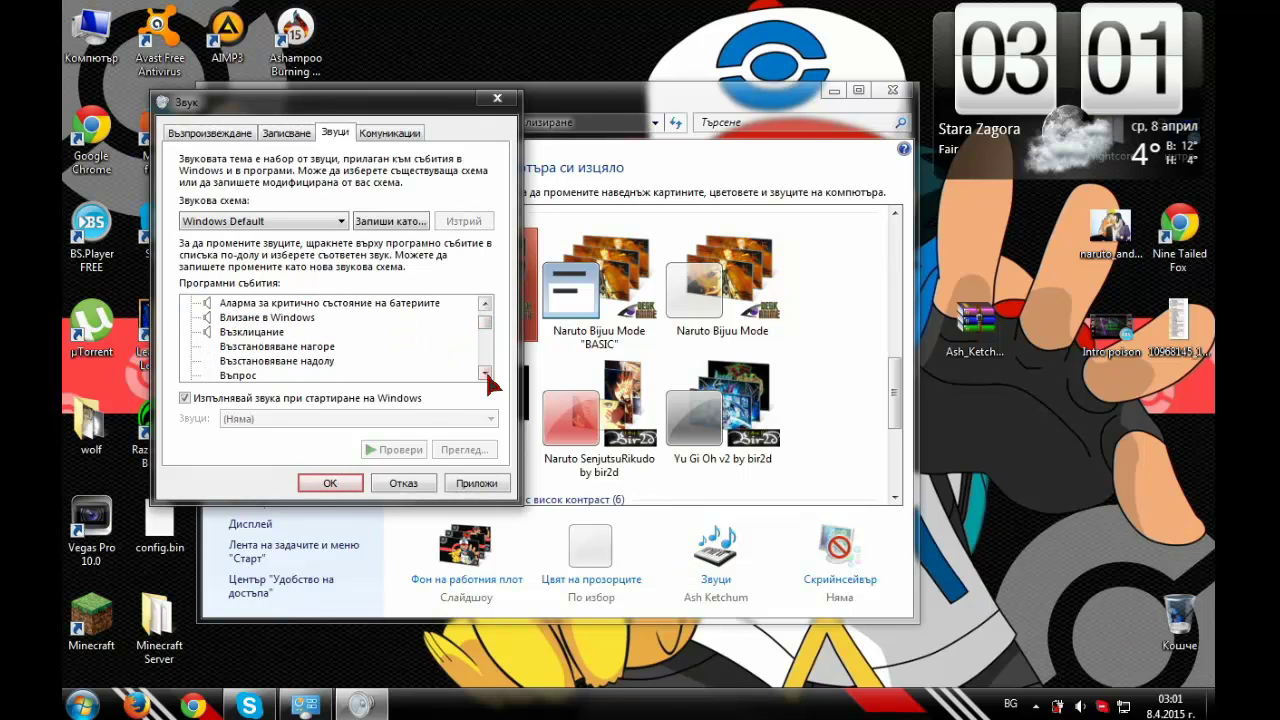
Preview the sounds of the Излизане от Windows and Изключване на устройства program events.
left_click(485, 373)
left_click(486, 373)
left_click(486, 373)
left_click(486, 373)
left_click(486, 373)
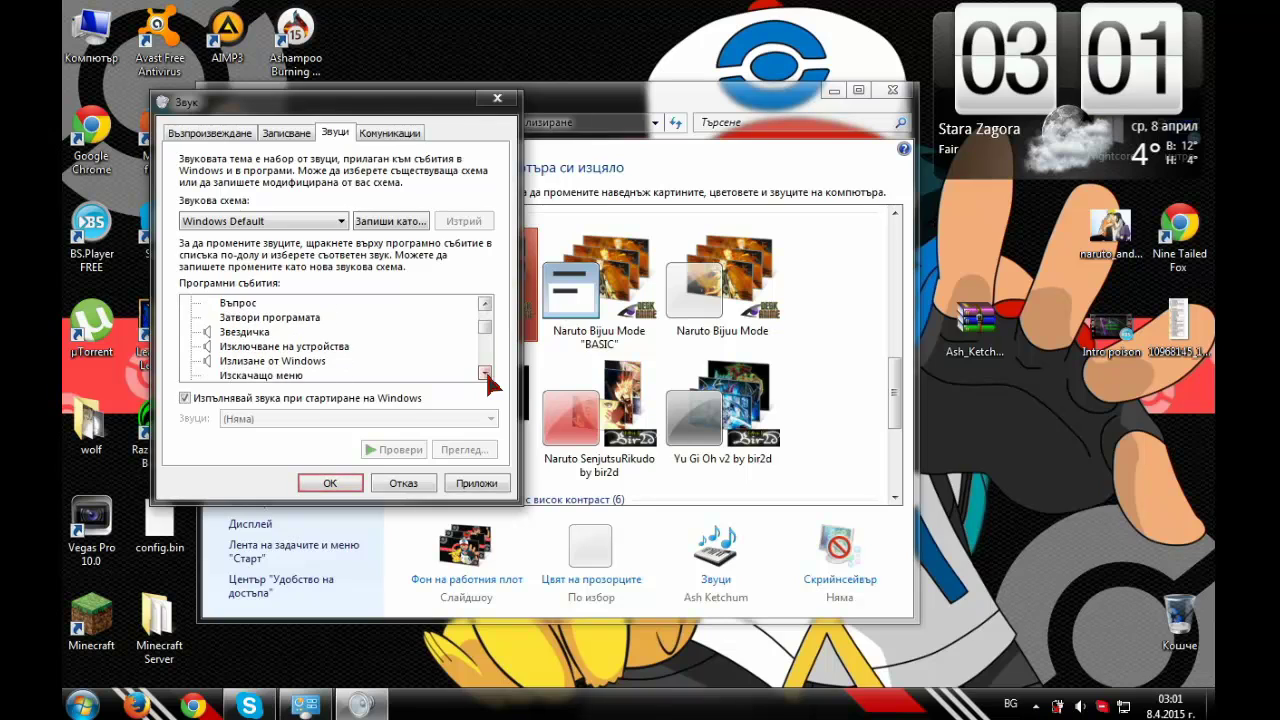
left_click(300, 362)
left_click(390, 451)
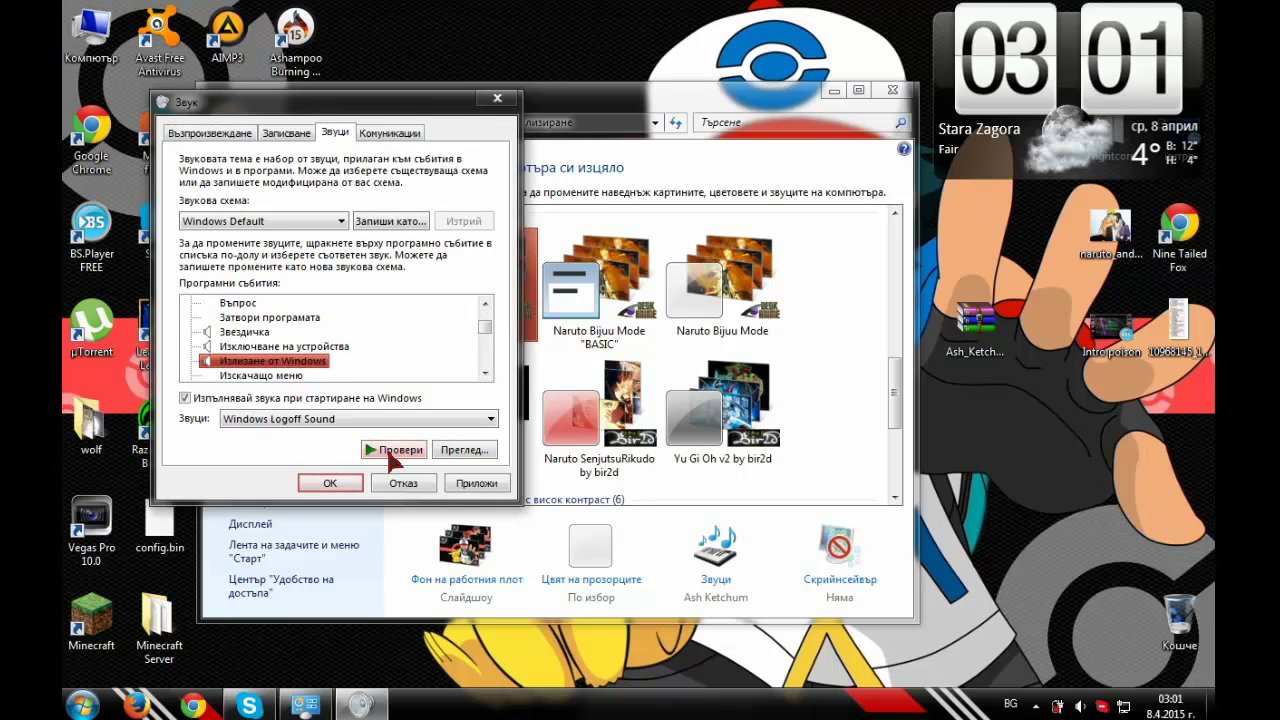
left_click(392, 452)
left_click(322, 346)
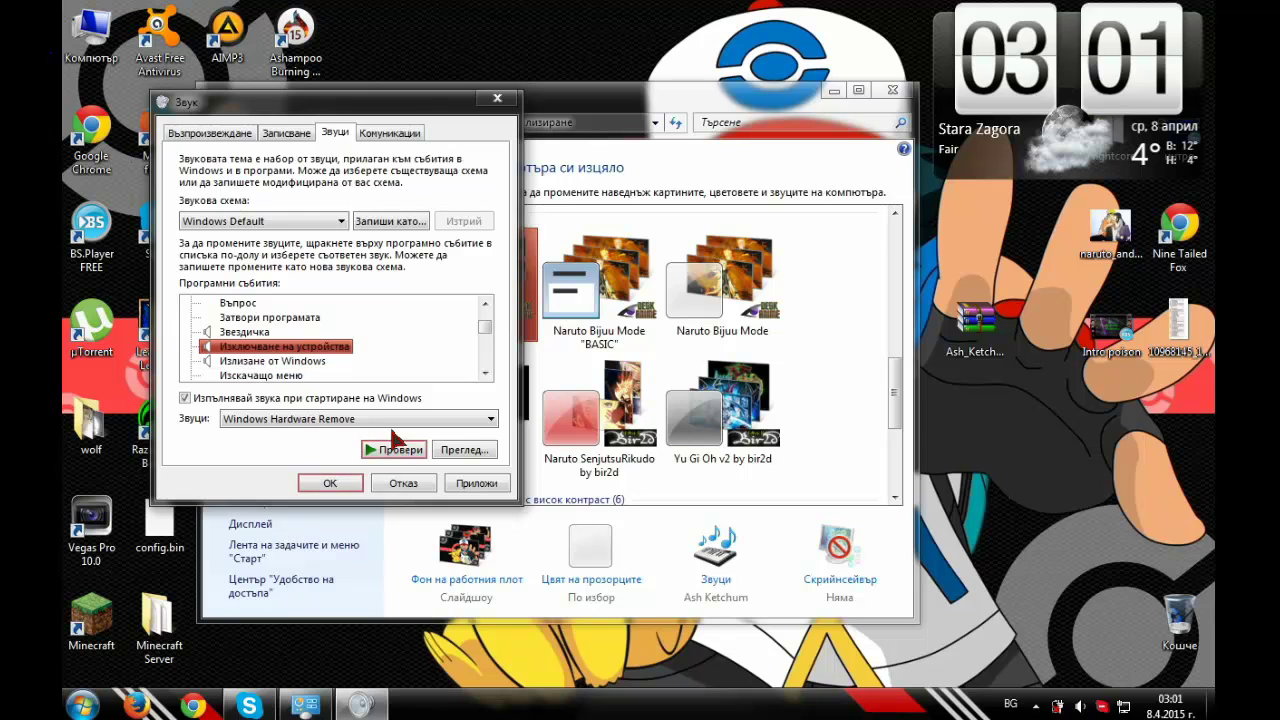
left_click(406, 449)
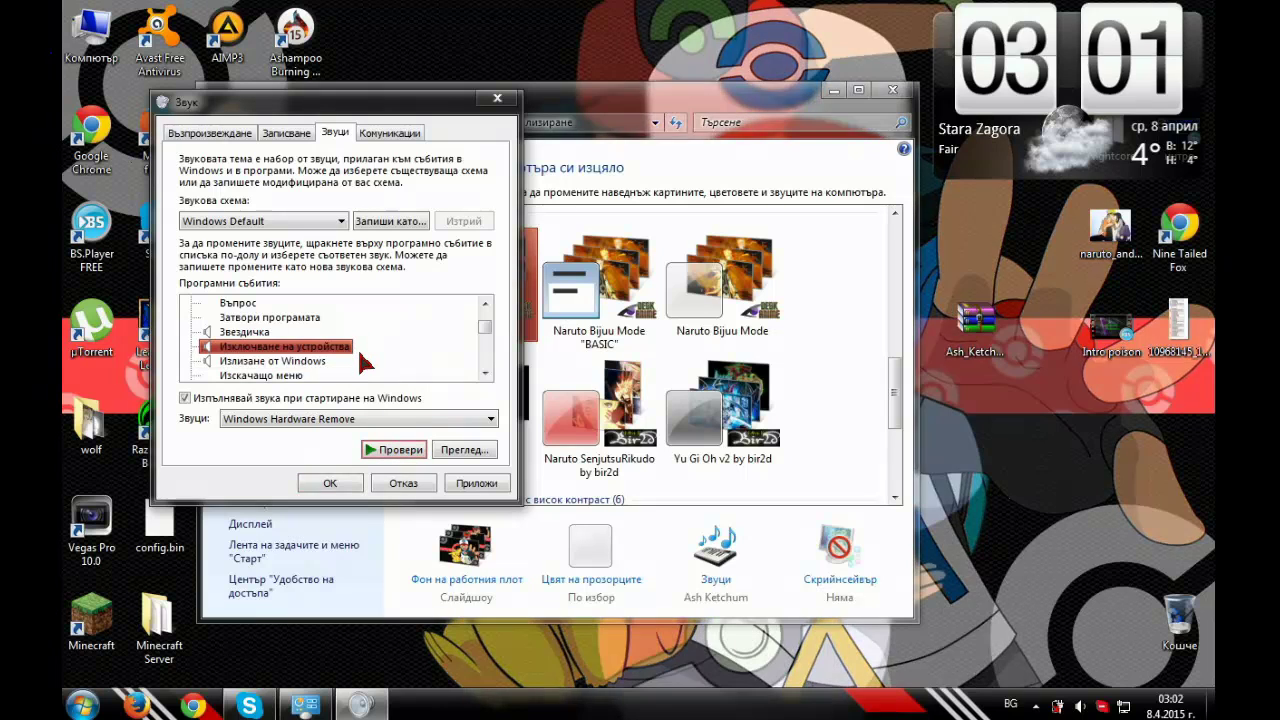
Look through the program events, select Устройството не може да бъде включено, and preview the Изход от Windows sound.
scroll(364, 355, "down", 2)
scroll(364, 366, "down", 2)
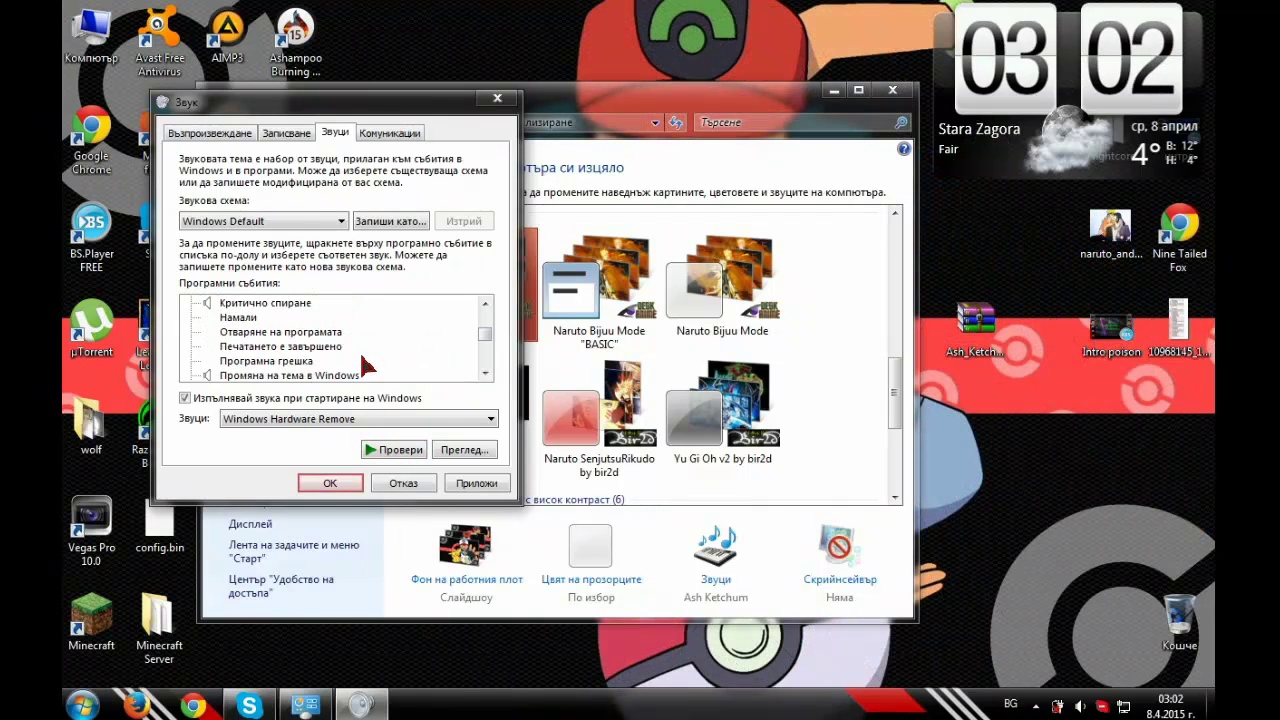
scroll(340, 342, "up", 1)
scroll(318, 332, "down", 1)
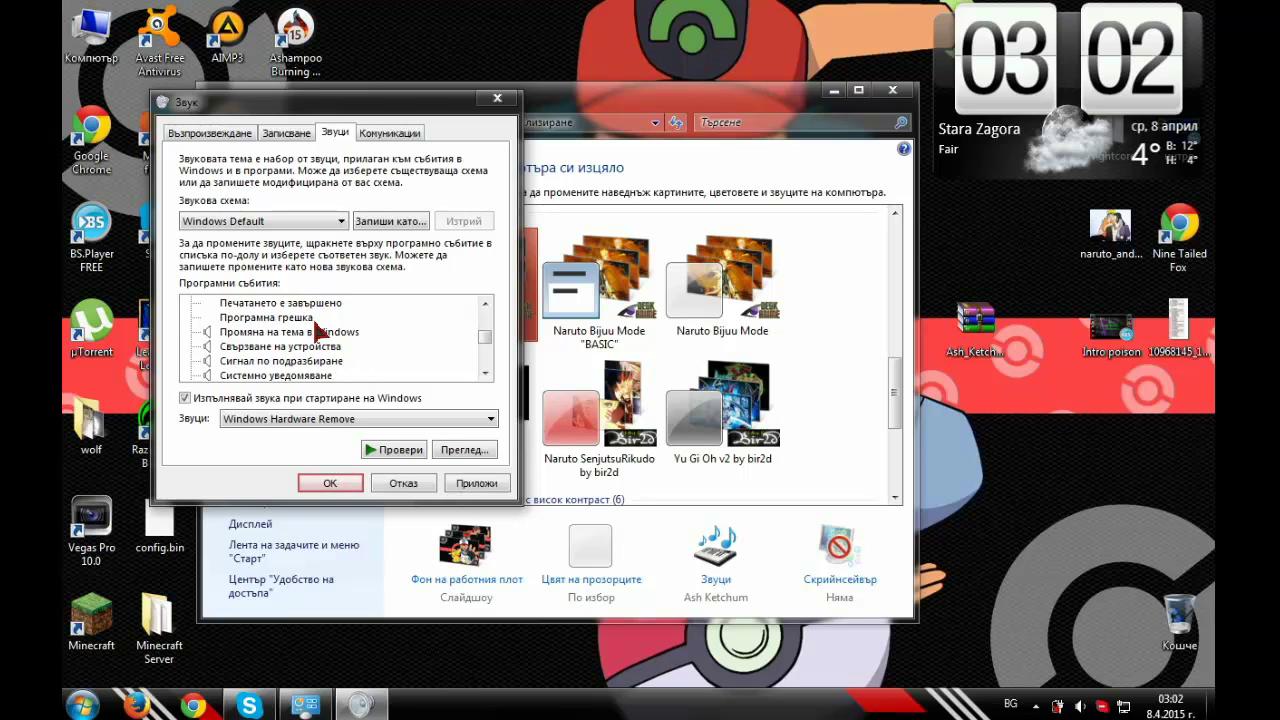
scroll(318, 332, "down", 2)
left_click(359, 348)
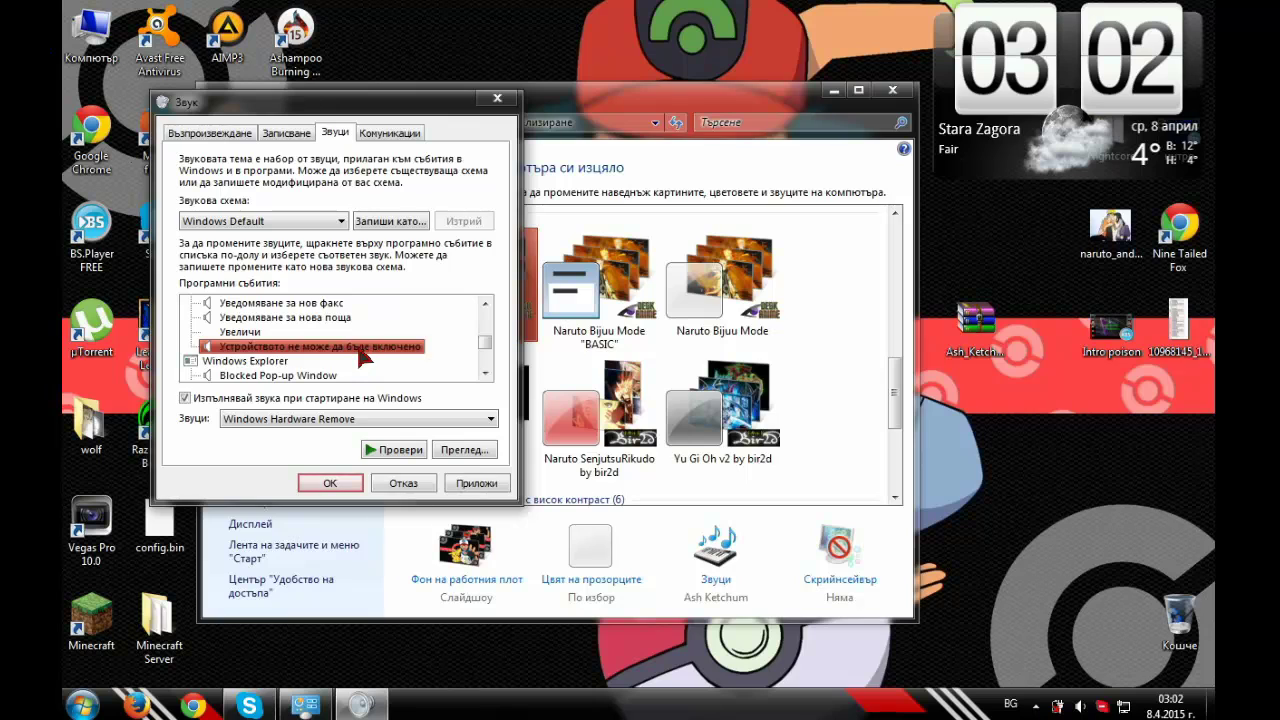
scroll(369, 352, "up", 3)
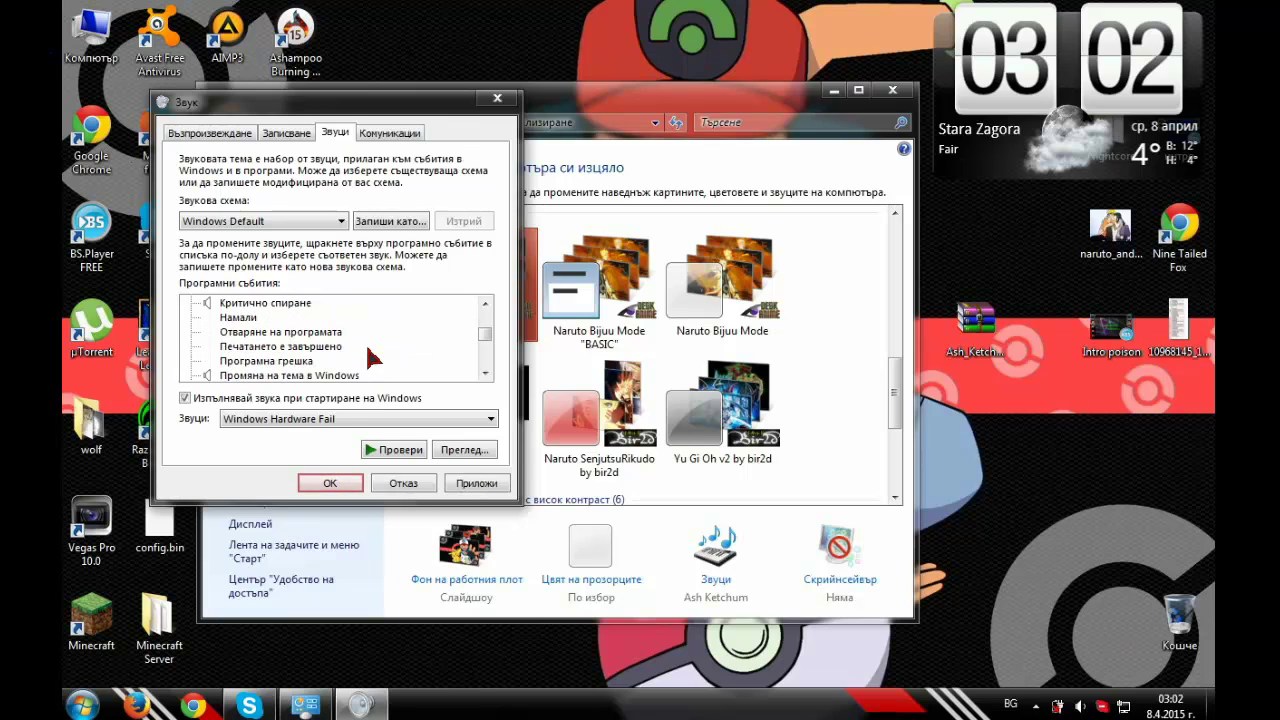
scroll(372, 357, "up", 1)
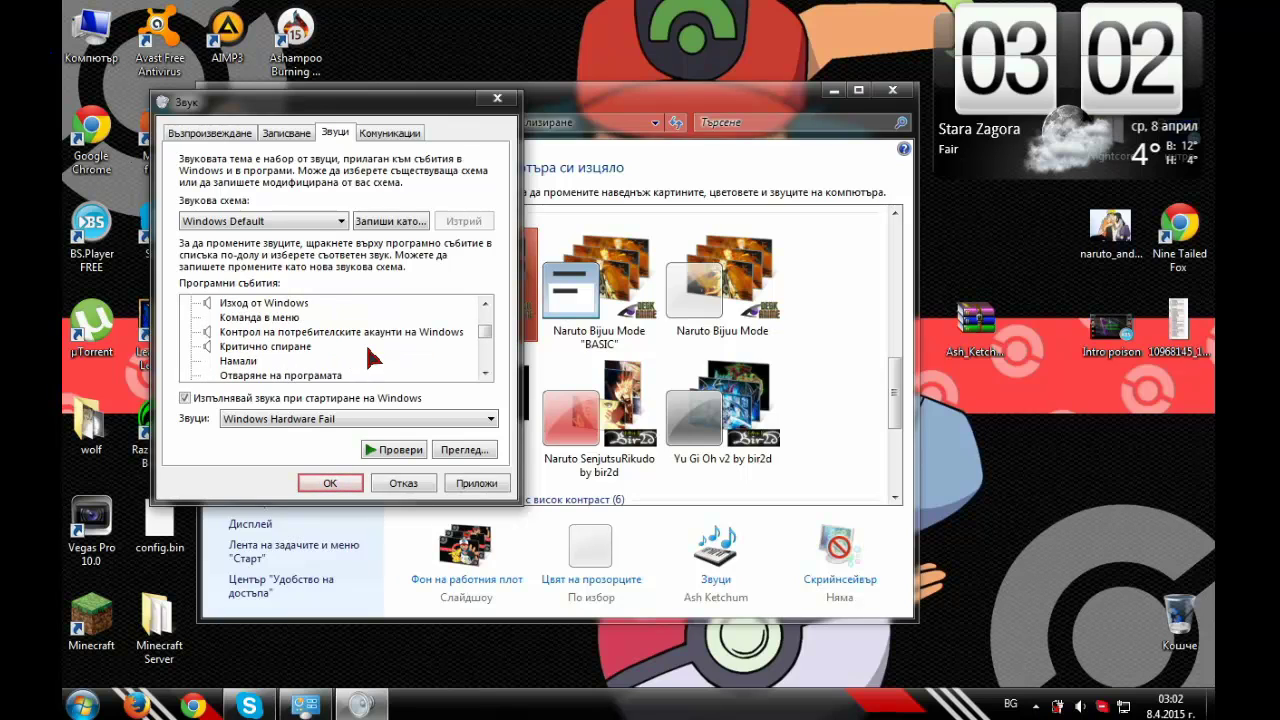
left_click(282, 305)
left_click(392, 449)
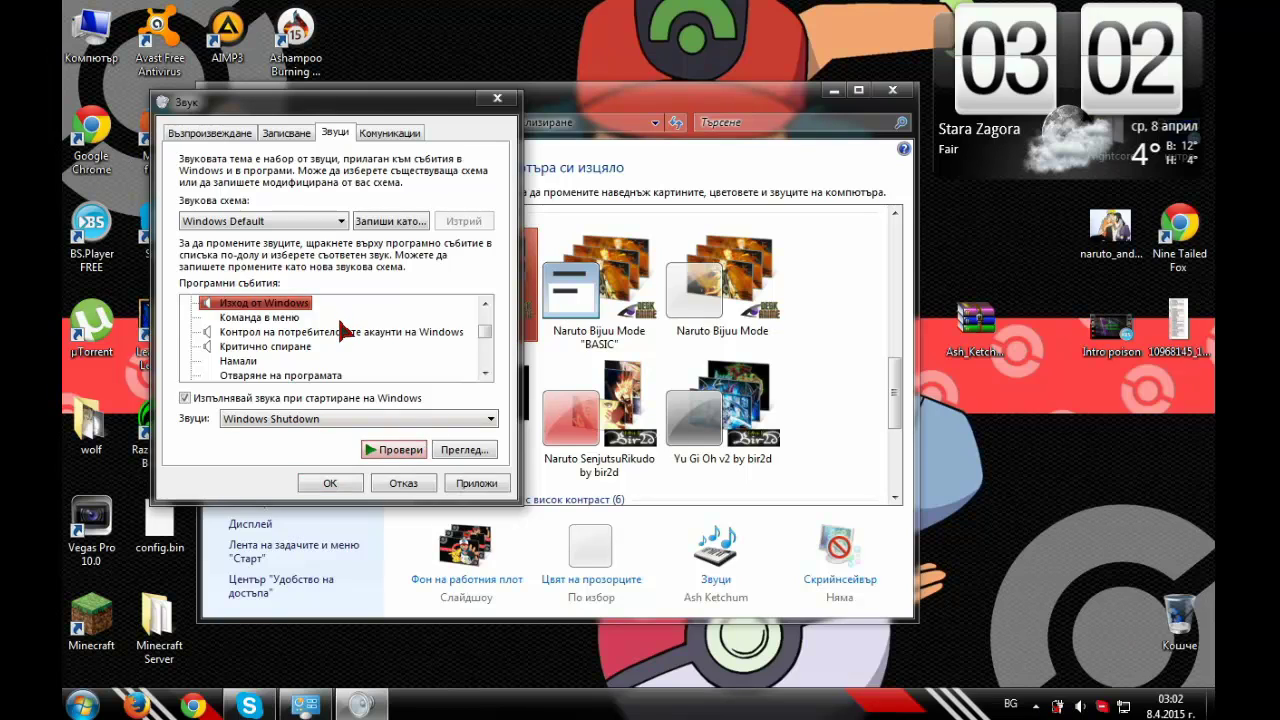
Preview the Изход от Windows and Излизане от Windows event sounds, and close the sound settings.
left_click(370, 334)
scroll(372, 344, "up", 1)
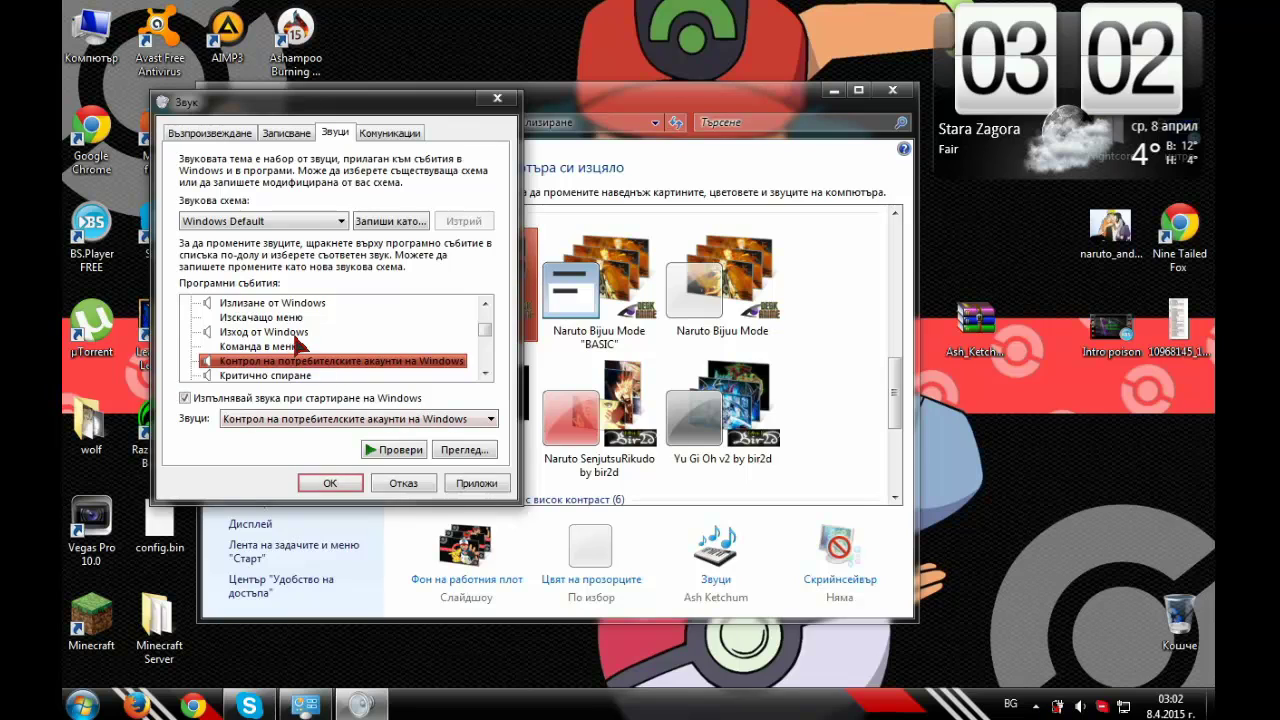
left_click(297, 332)
left_click(405, 449)
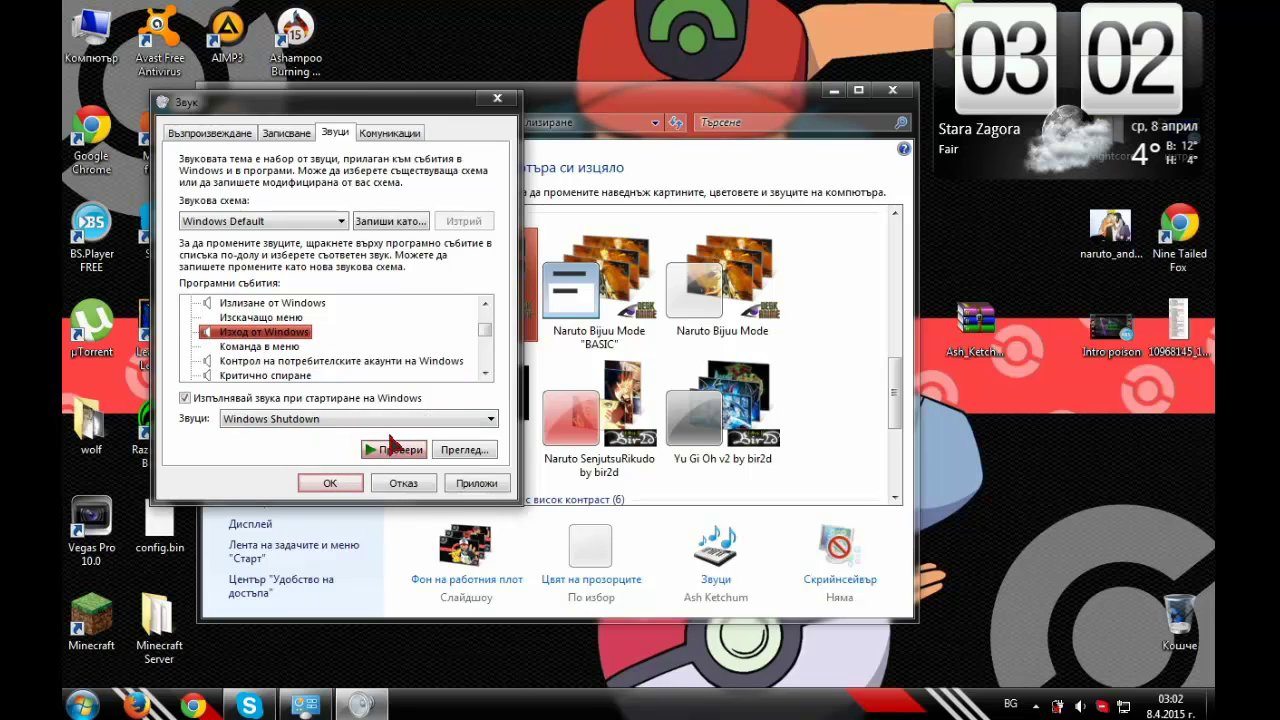
left_click(300, 303)
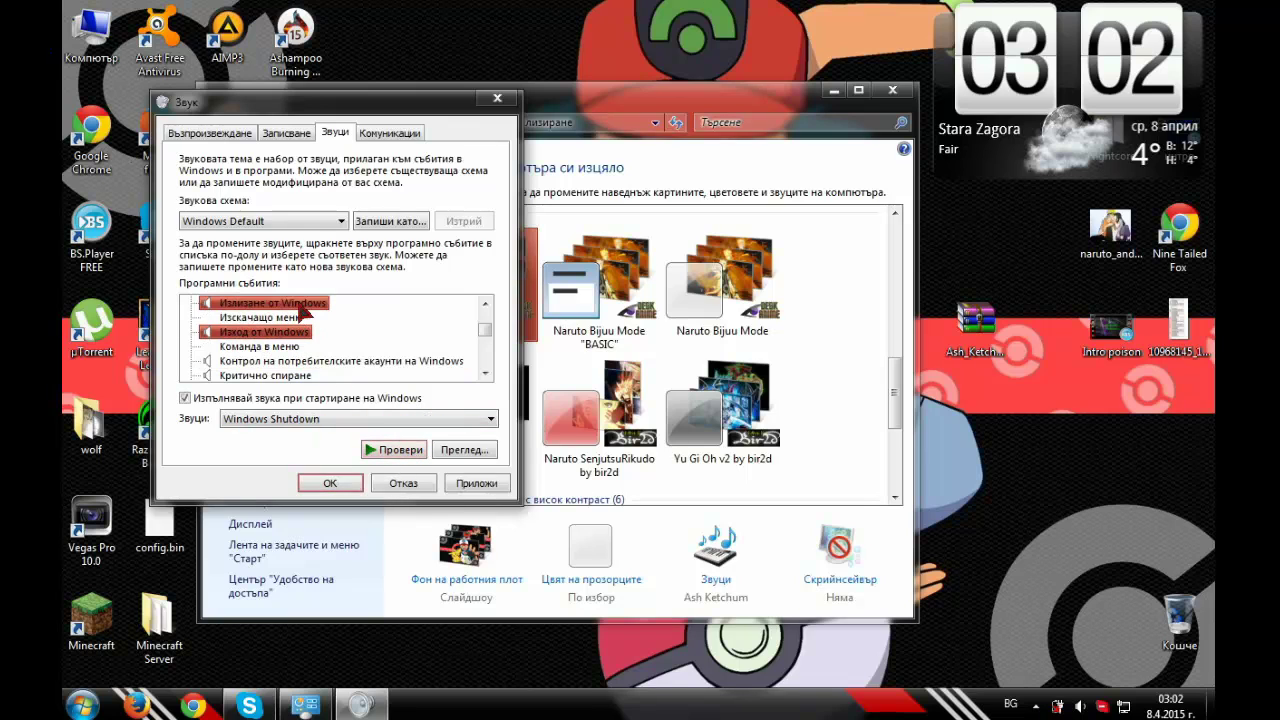
left_click(400, 450)
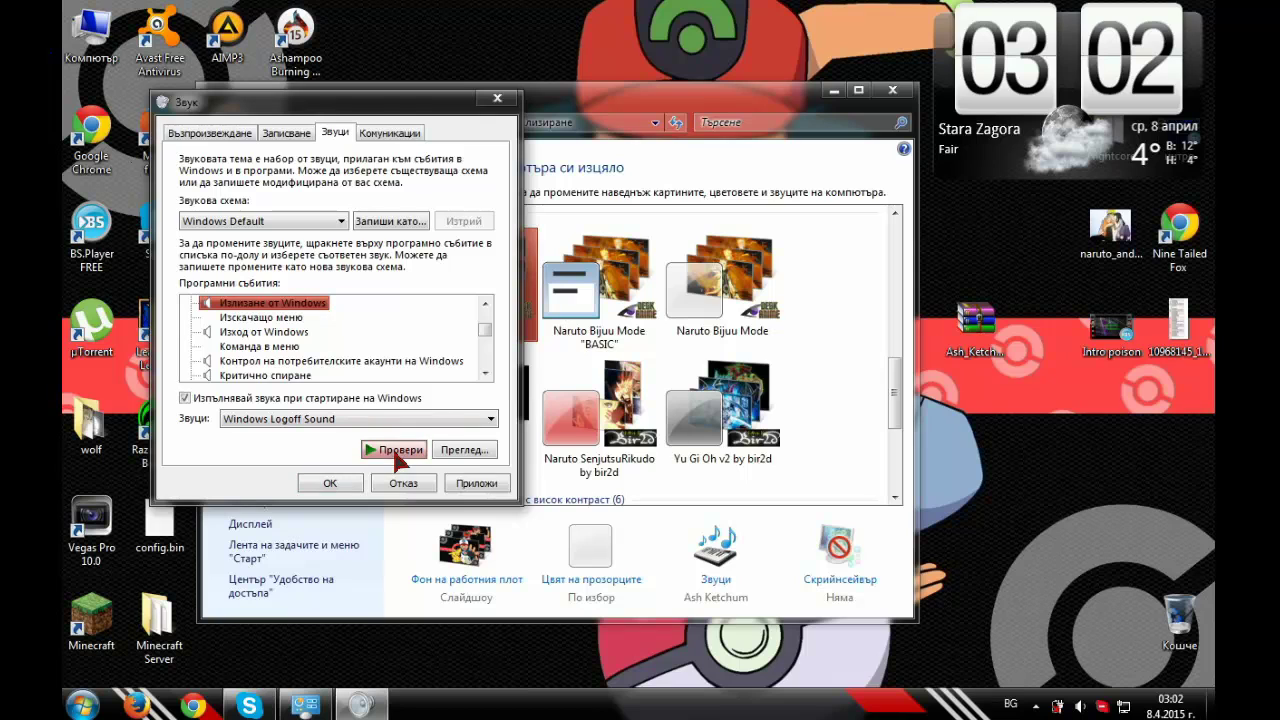
left_click(497, 98)
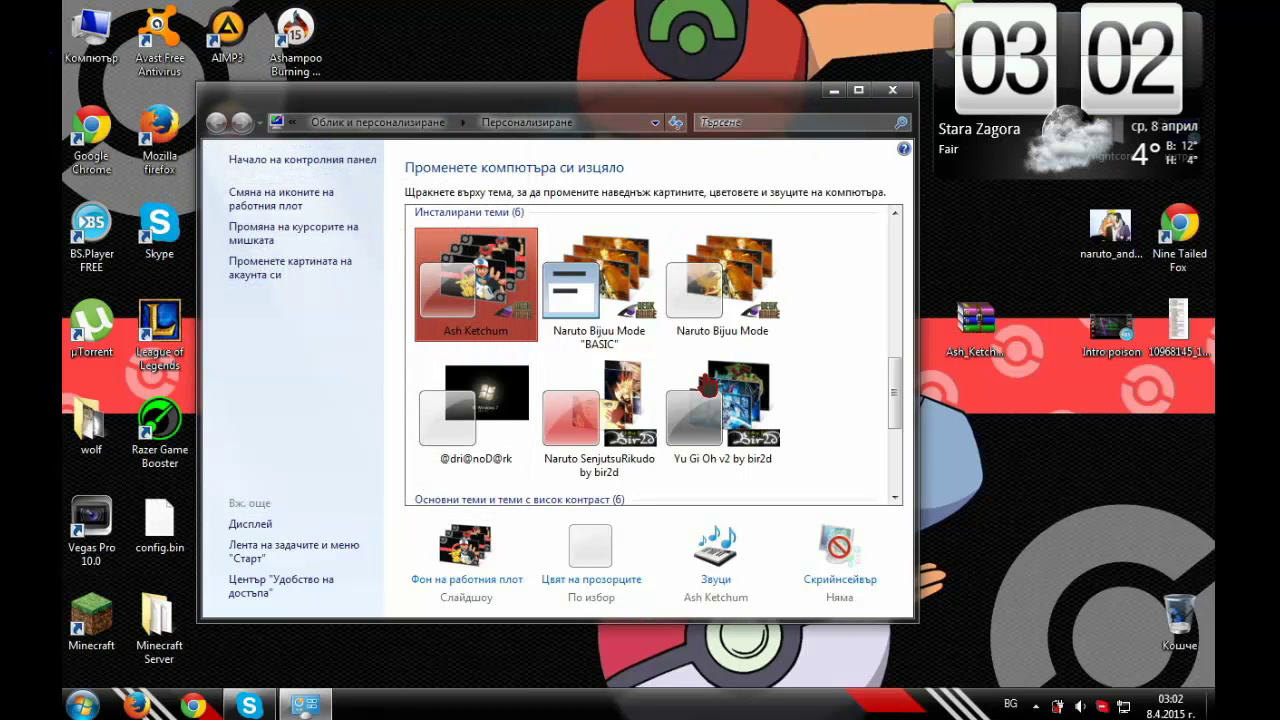
Open the desktop background settings and preview the black wallpapers of Ash and Pikachu, first white-capped and waving, then red-capped.
left_click(759, 409)
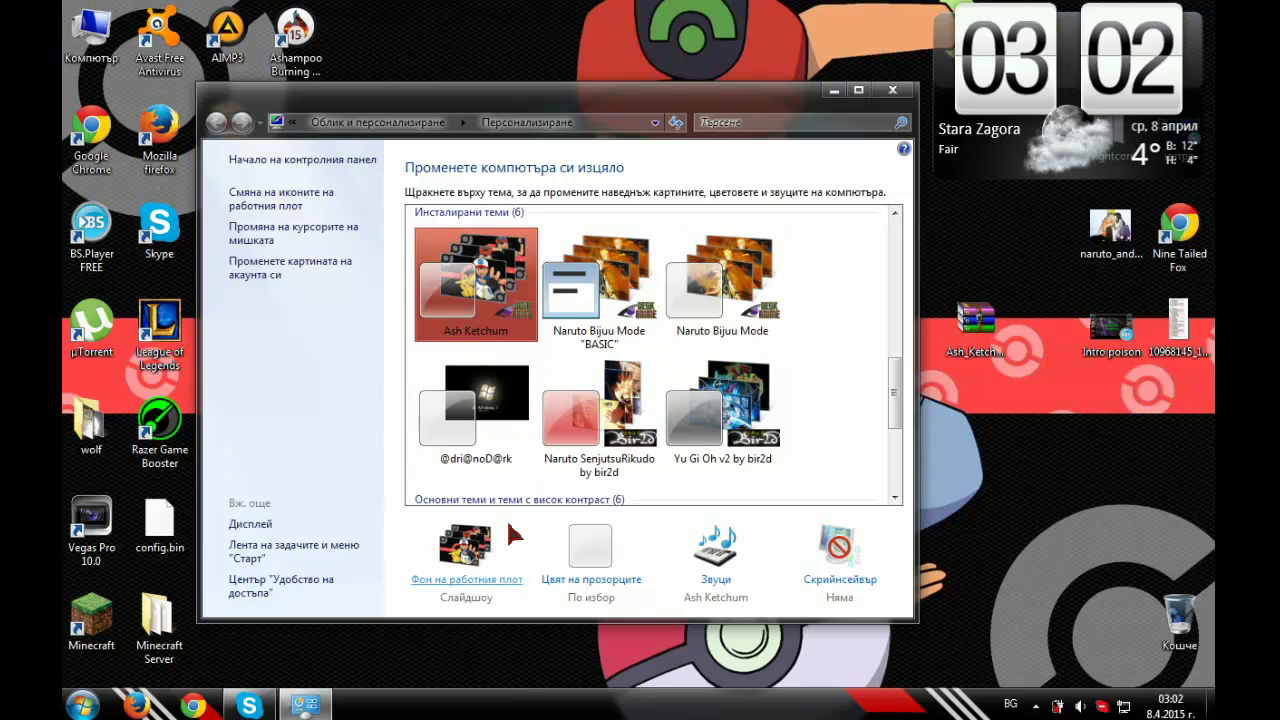
left_click(466, 560)
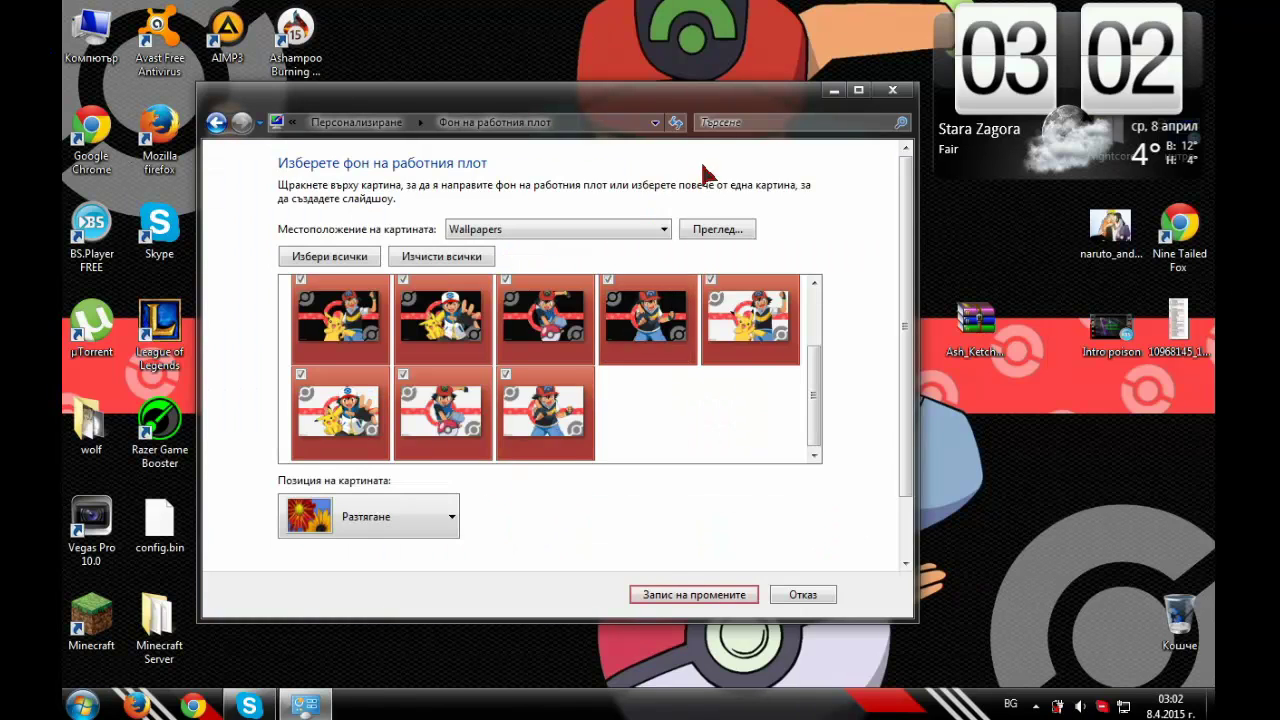
left_click(445, 310)
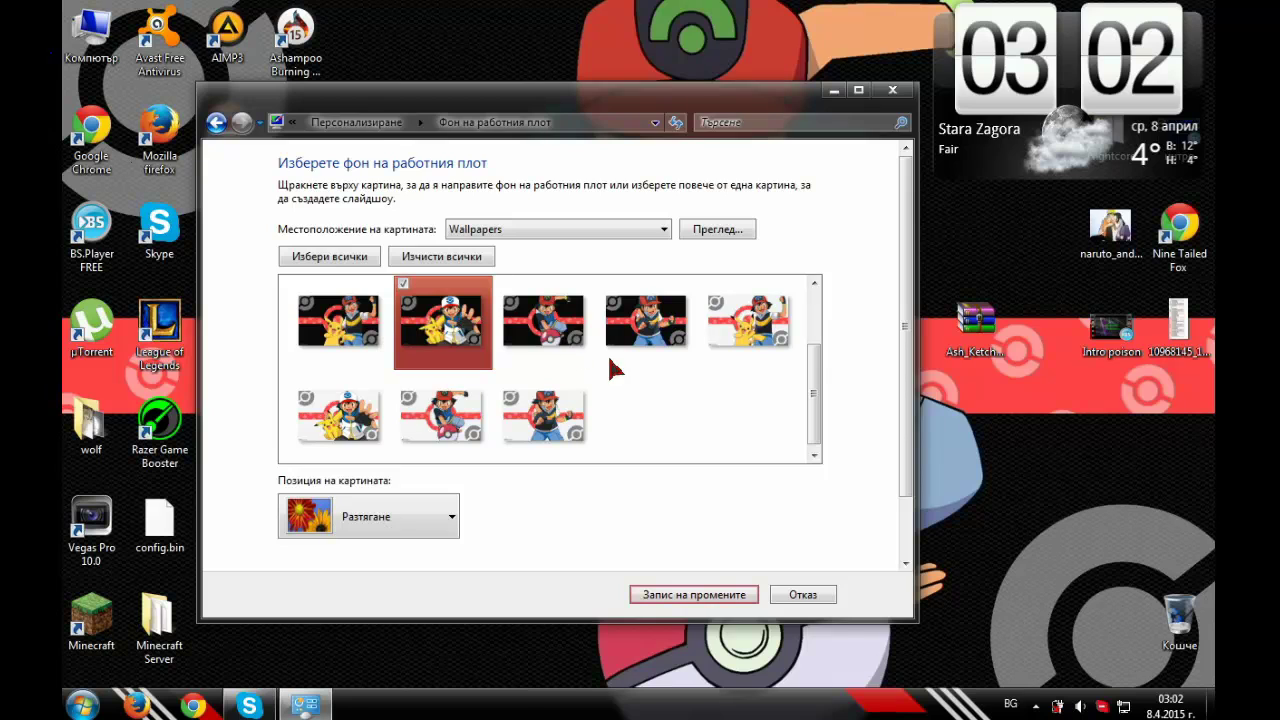
left_click_drag(590, 110, 562, 169)
left_click(310, 380)
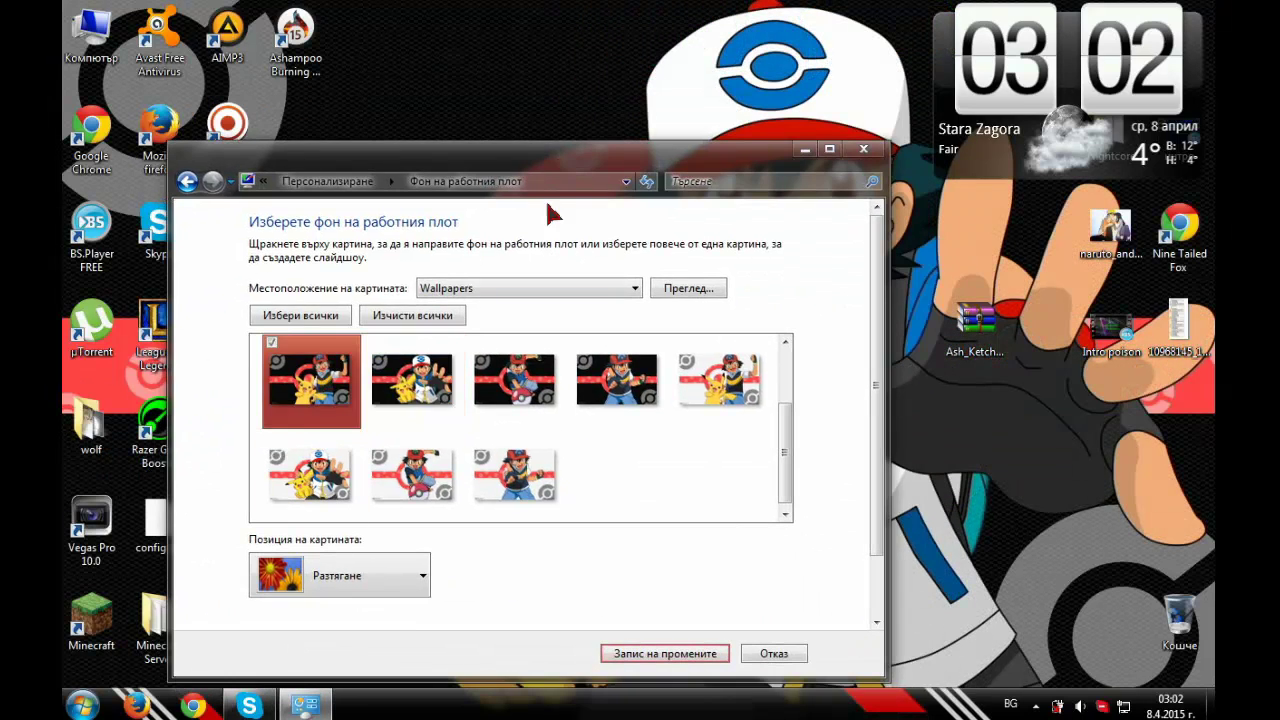
left_click(665, 653)
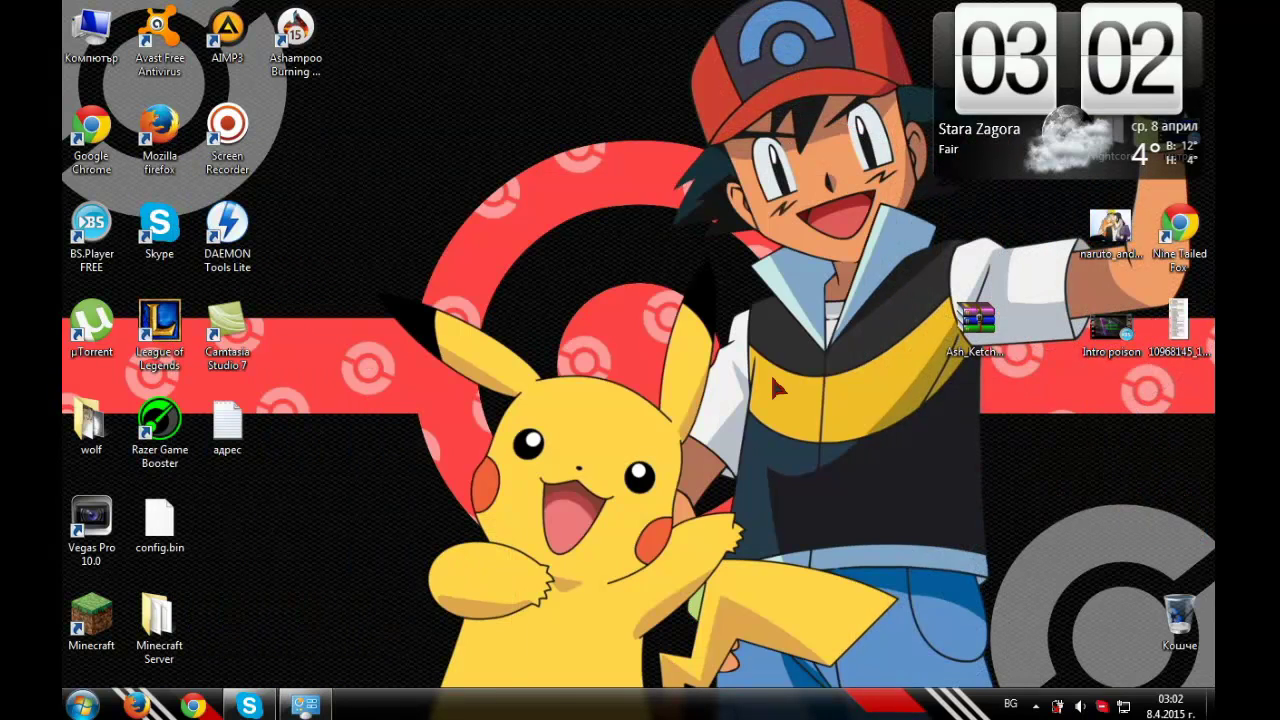
Preview the black wallpaper of white-capped Ash with Pikachu and the black one of Ash alone pointing, showing each on the full desktop.
left_click(305, 706)
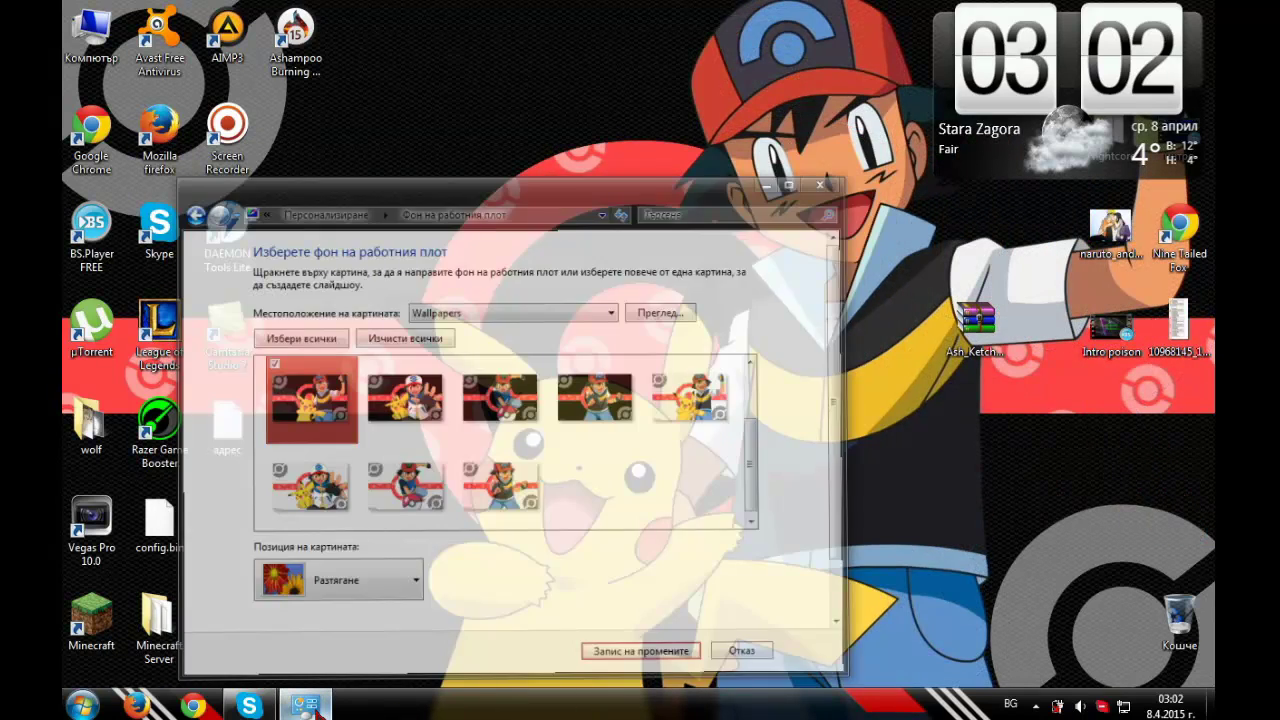
left_click(425, 392)
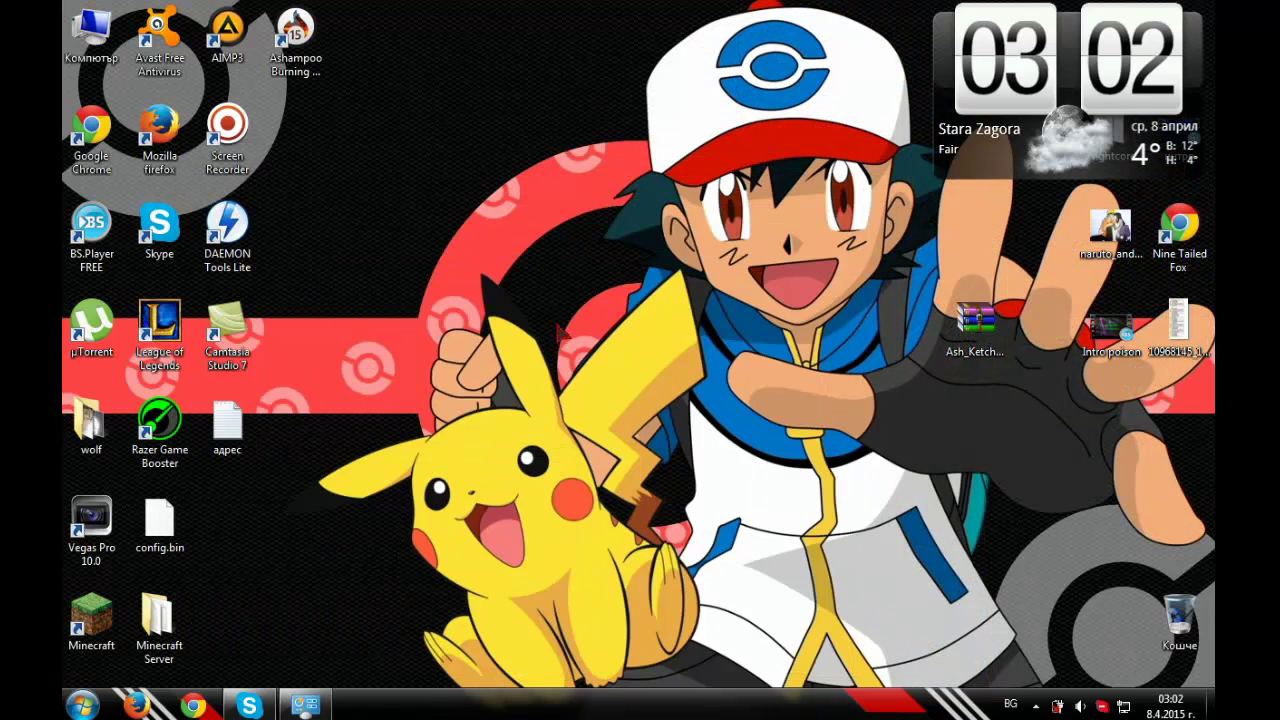
left_click_drag(522, 296, 410, 656)
left_click(305, 706)
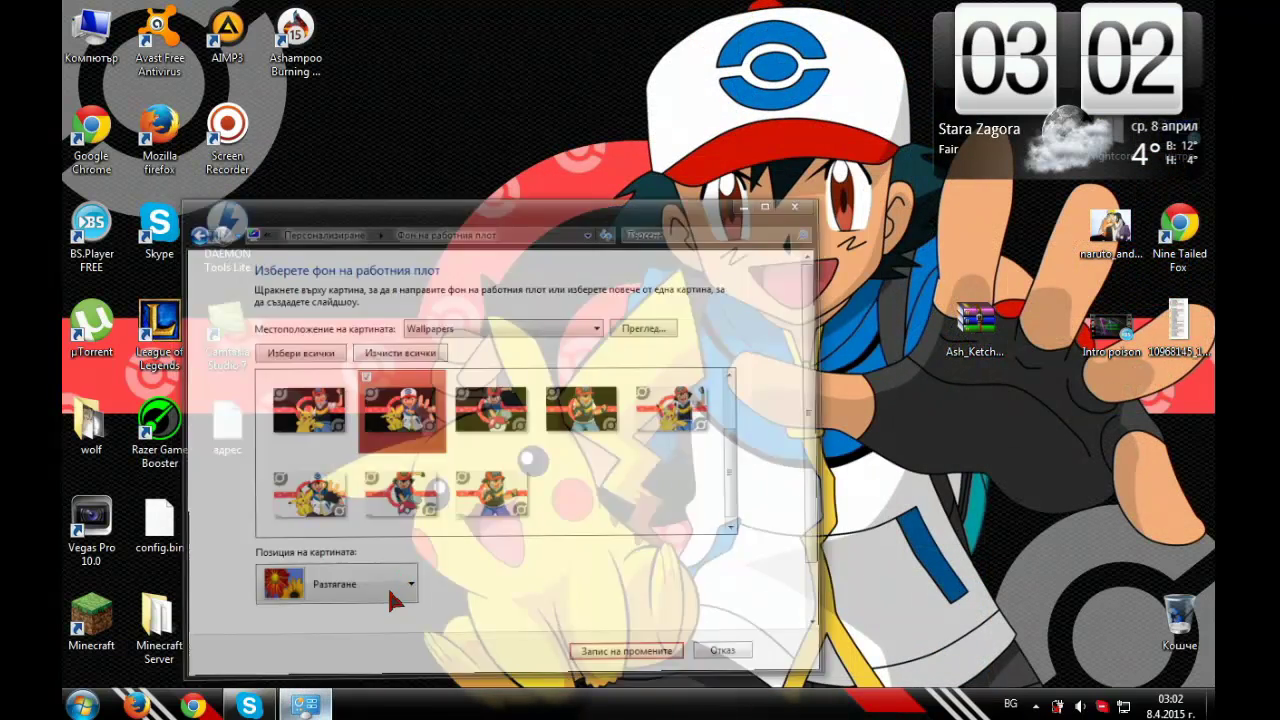
left_click(618, 382)
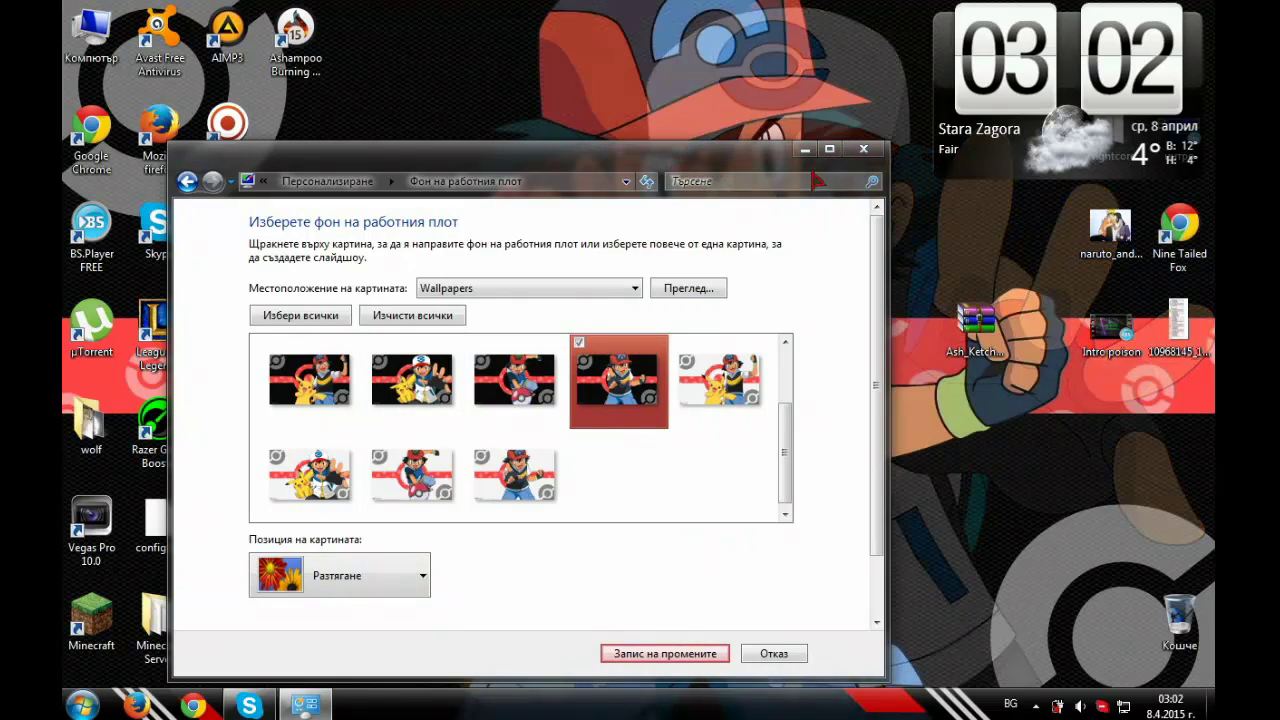
left_click(805, 149)
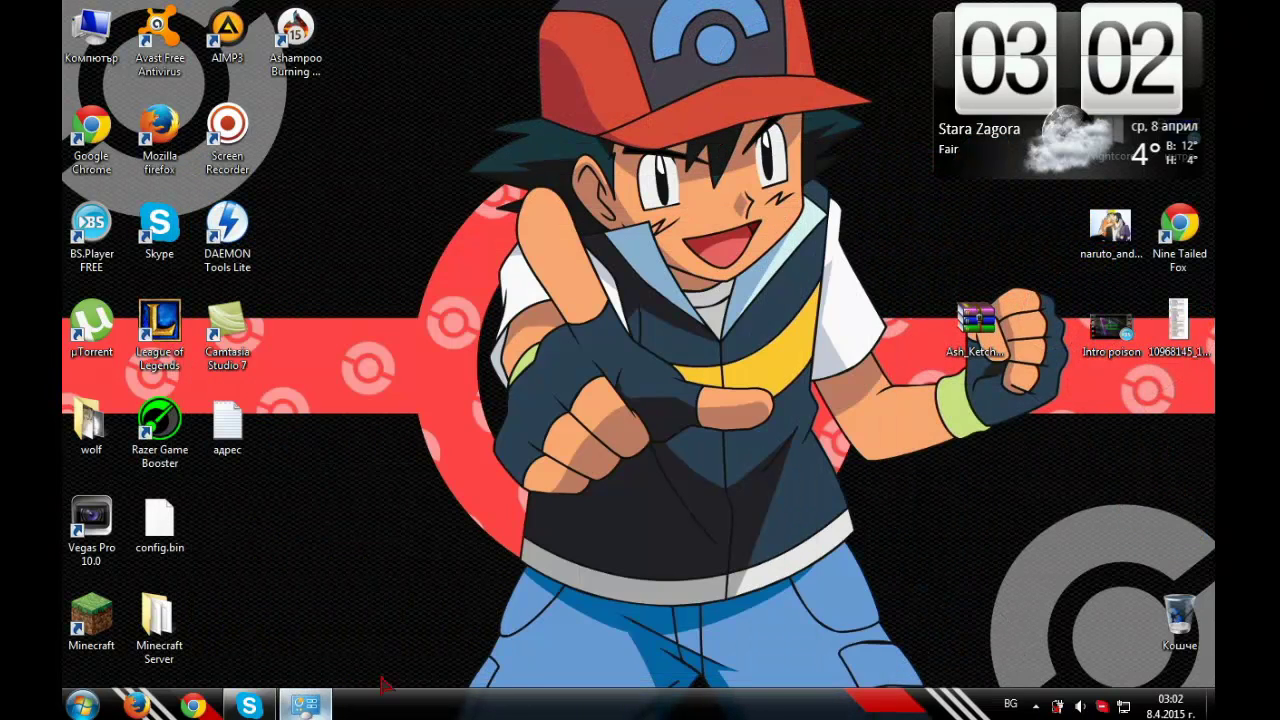
Preview the white wallpapers of Ash with Pikachu, first in the white cap and then in the red cap, on the full desktop.
left_click(305, 706)
left_click(296, 486)
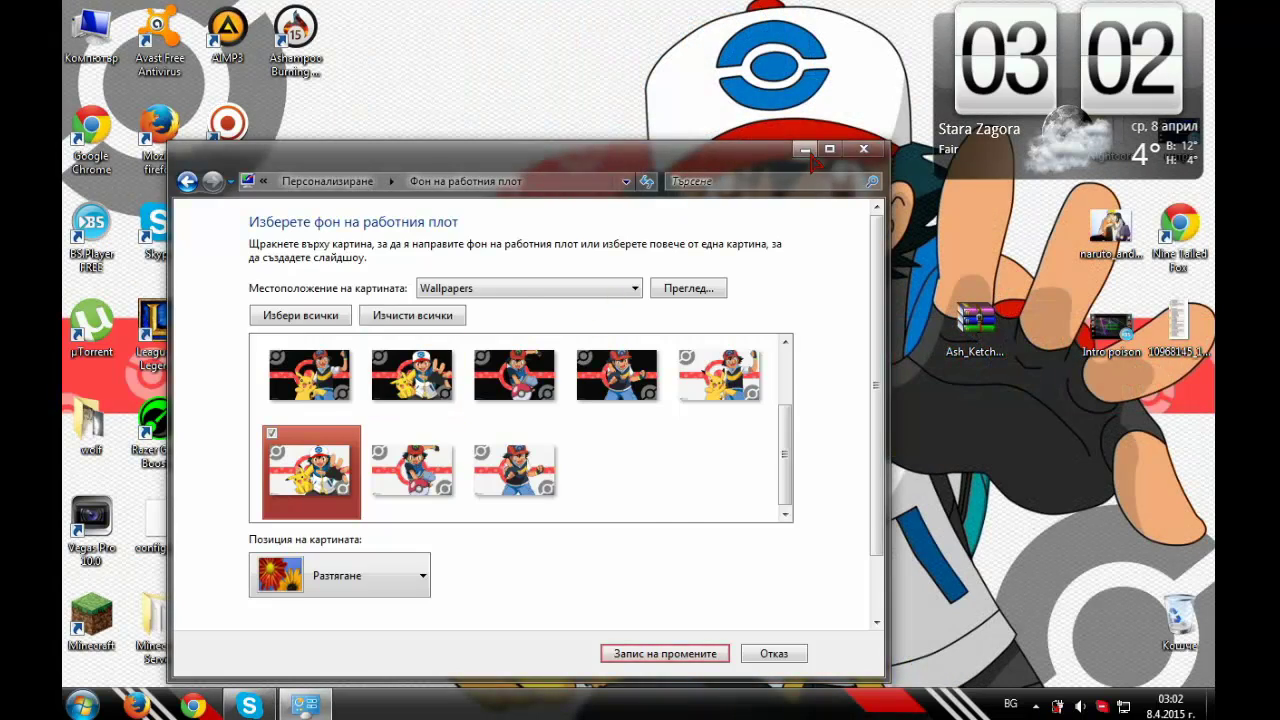
left_click(805, 150)
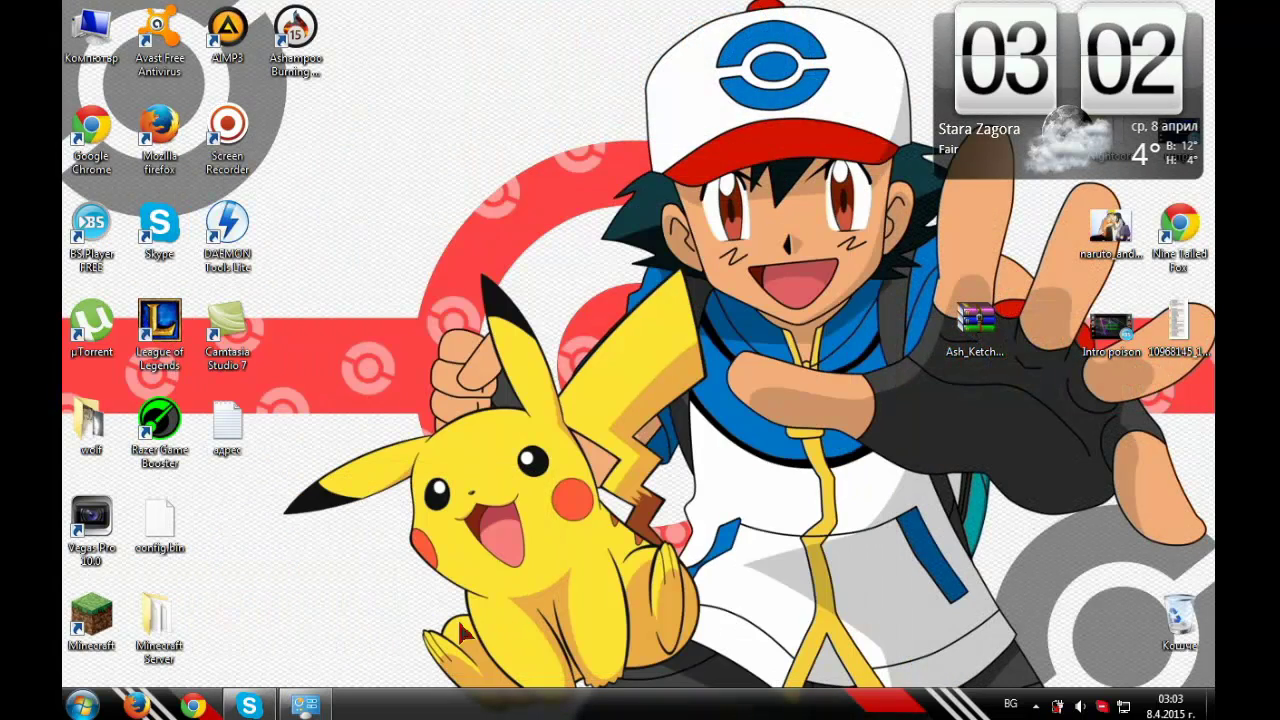
left_click(310, 706)
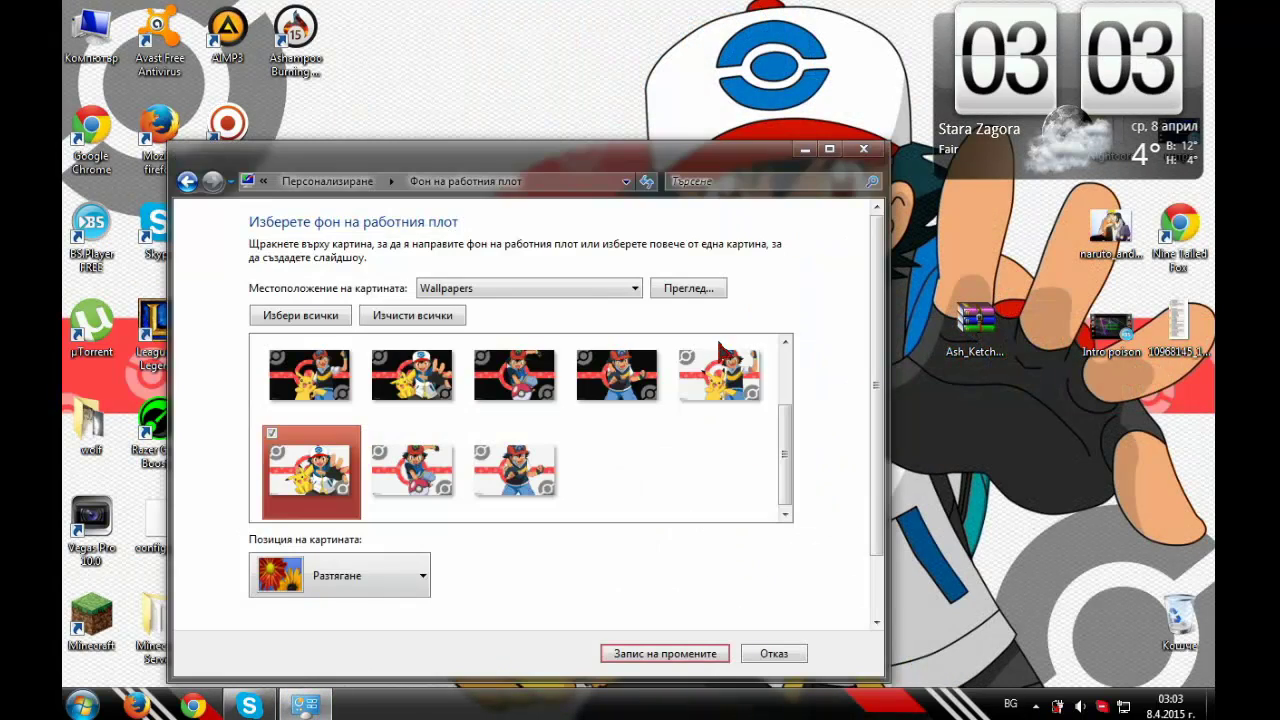
left_click(722, 362)
left_click(805, 150)
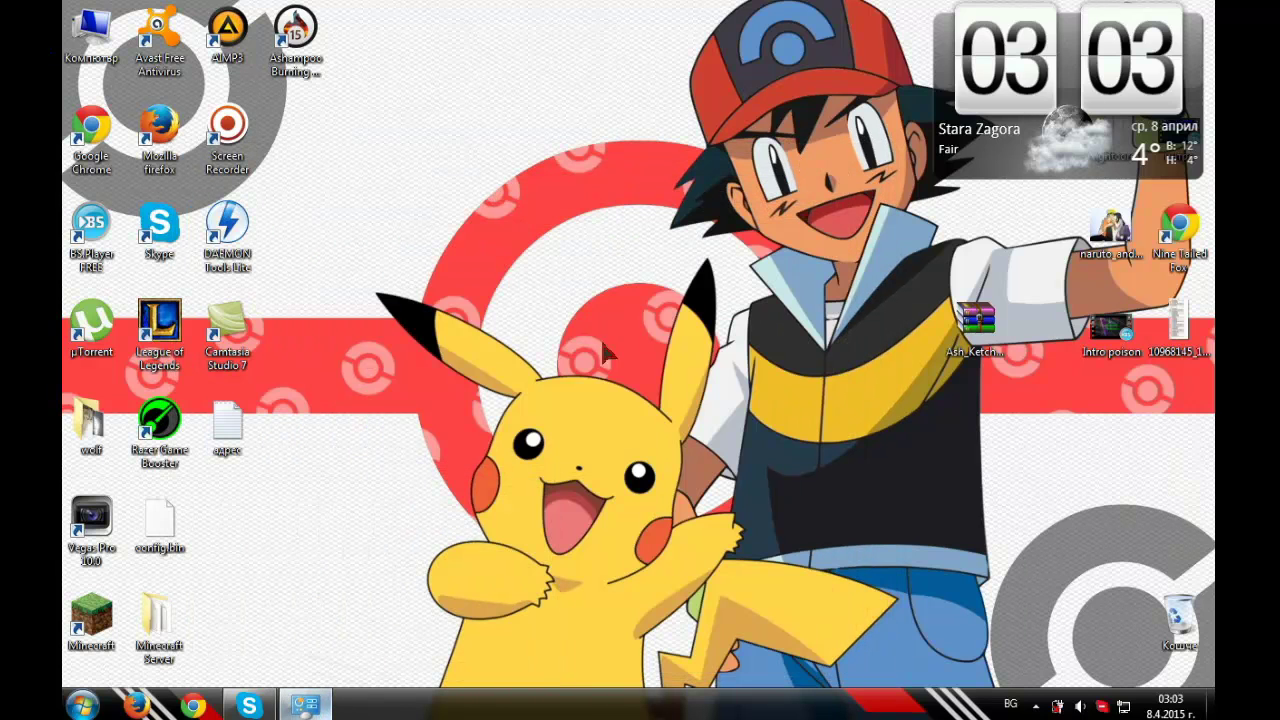
left_click(305, 706)
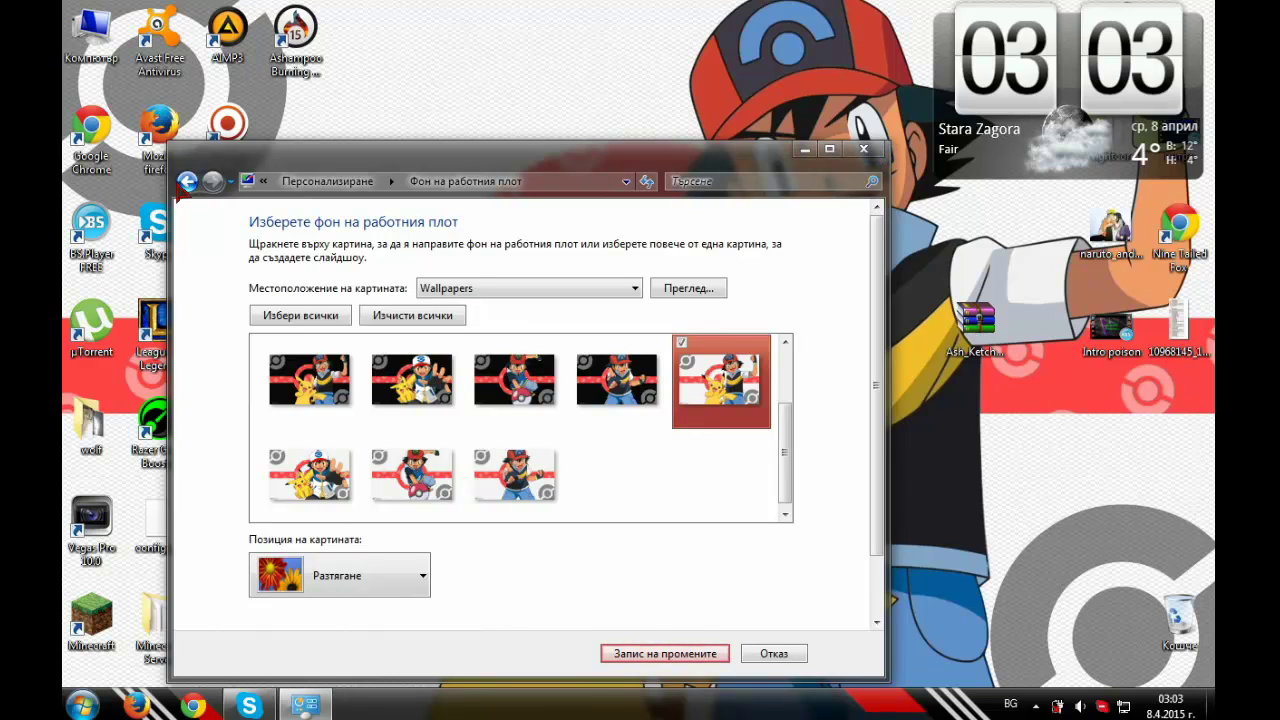
Return to the personalization themes, apply the Naruto SenjutsuRikudo by bir2d theme and show the desktop.
left_click(184, 184)
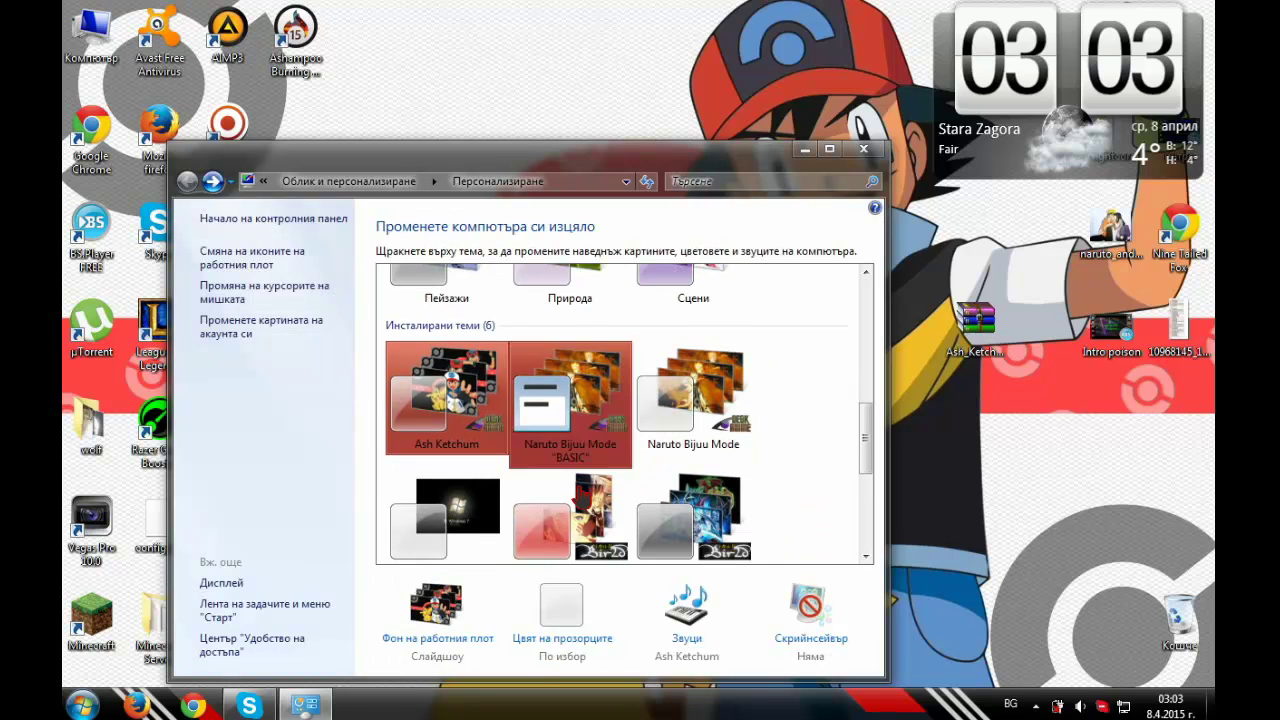
scroll(595, 505, "down", 1)
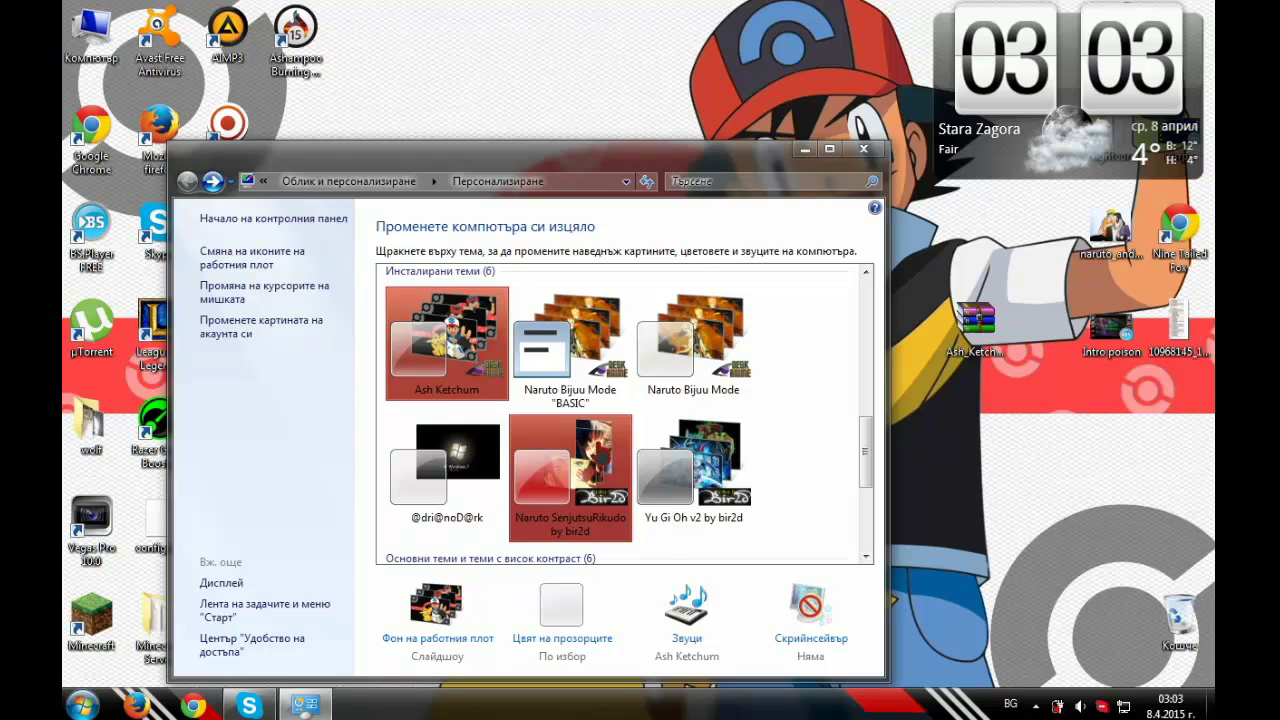
left_click(598, 445)
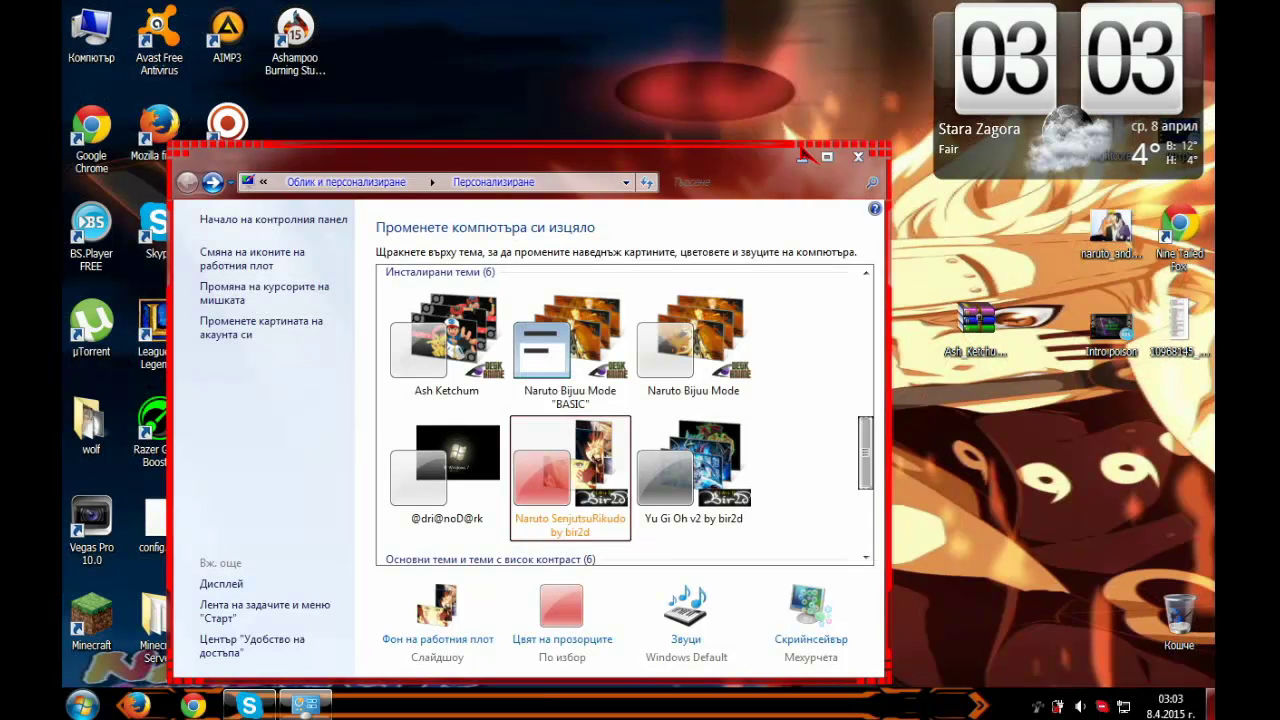
left_click(800, 158)
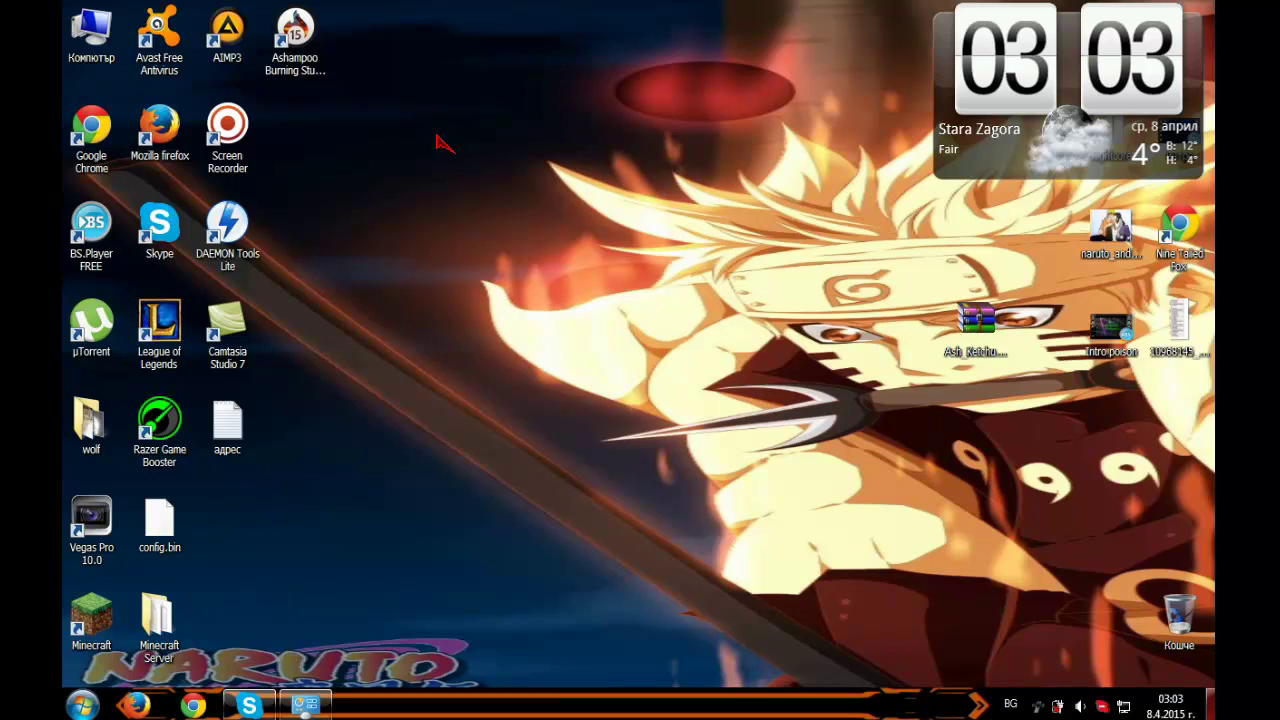
left_click_drag(437, 136, 578, 289)
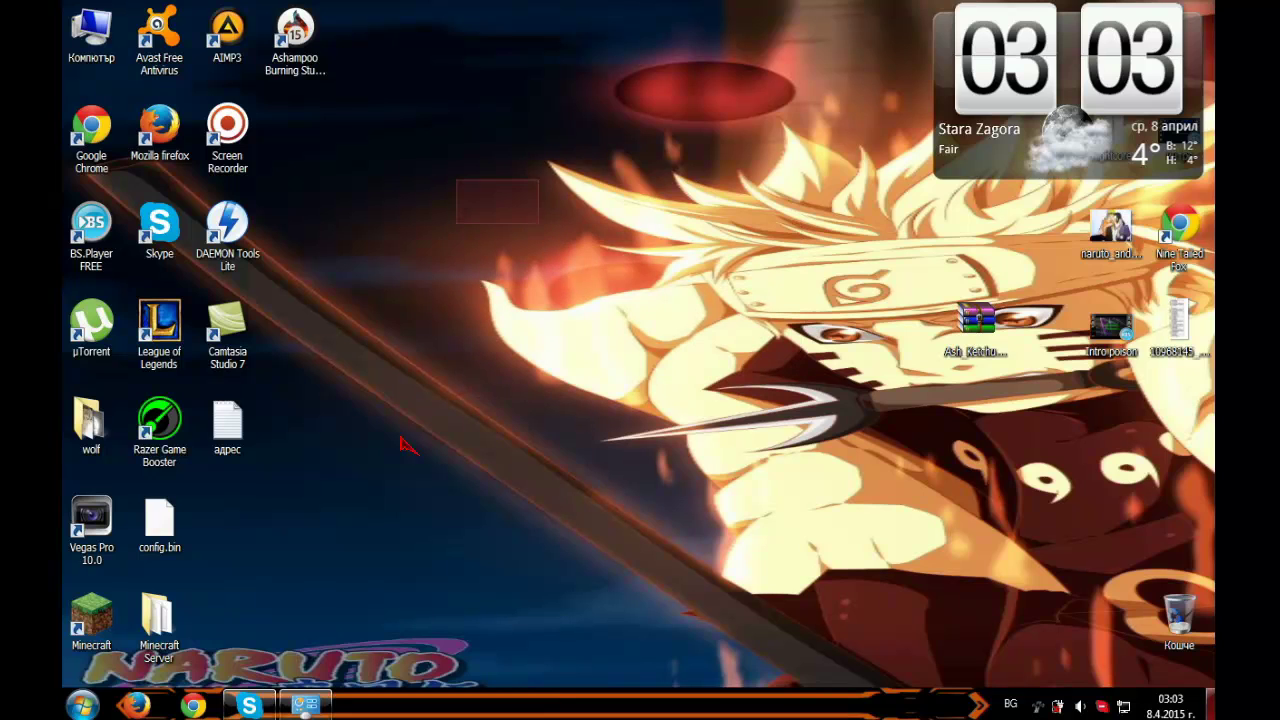
Examine how the Naruto SenjutsuRikudo theme looks on the Start menu, the Computer window with all drives selected, and the desktop context menu.
left_click(82, 705)
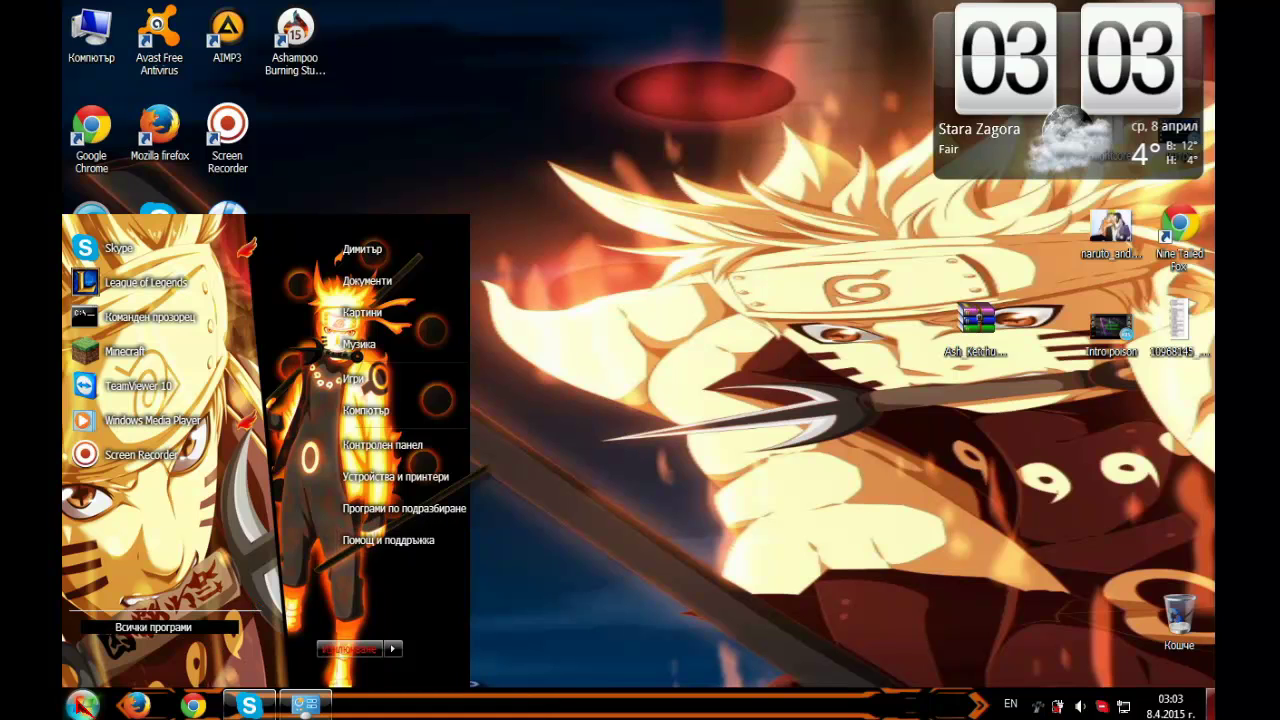
left_click(587, 162)
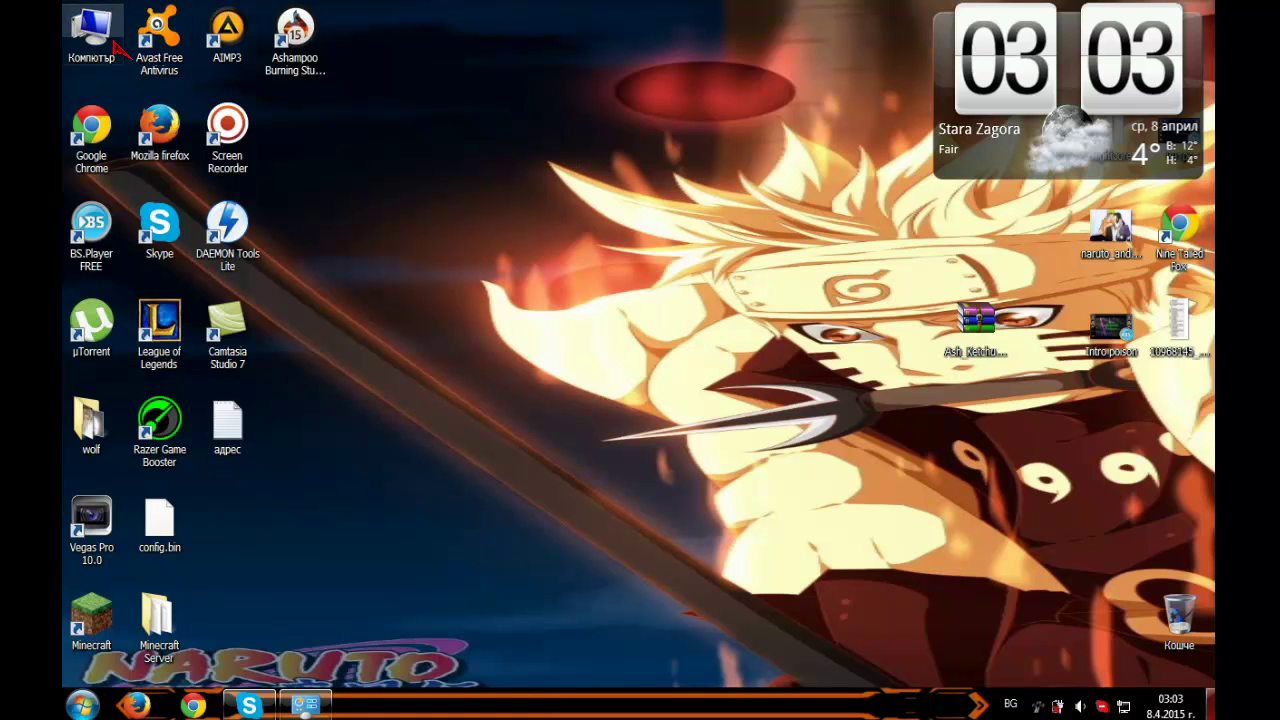
key("super+e")
left_click_drag(606, 444, 345, 210)
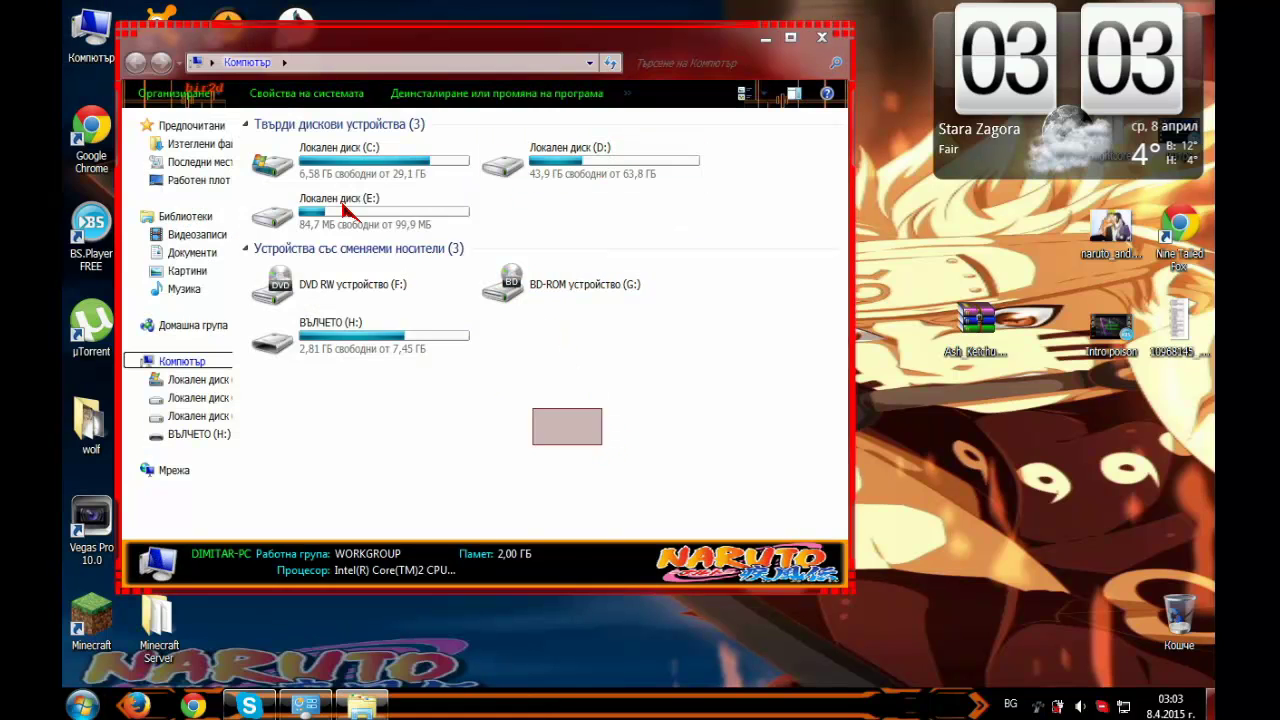
left_click(360, 160)
key("ctrl+a")
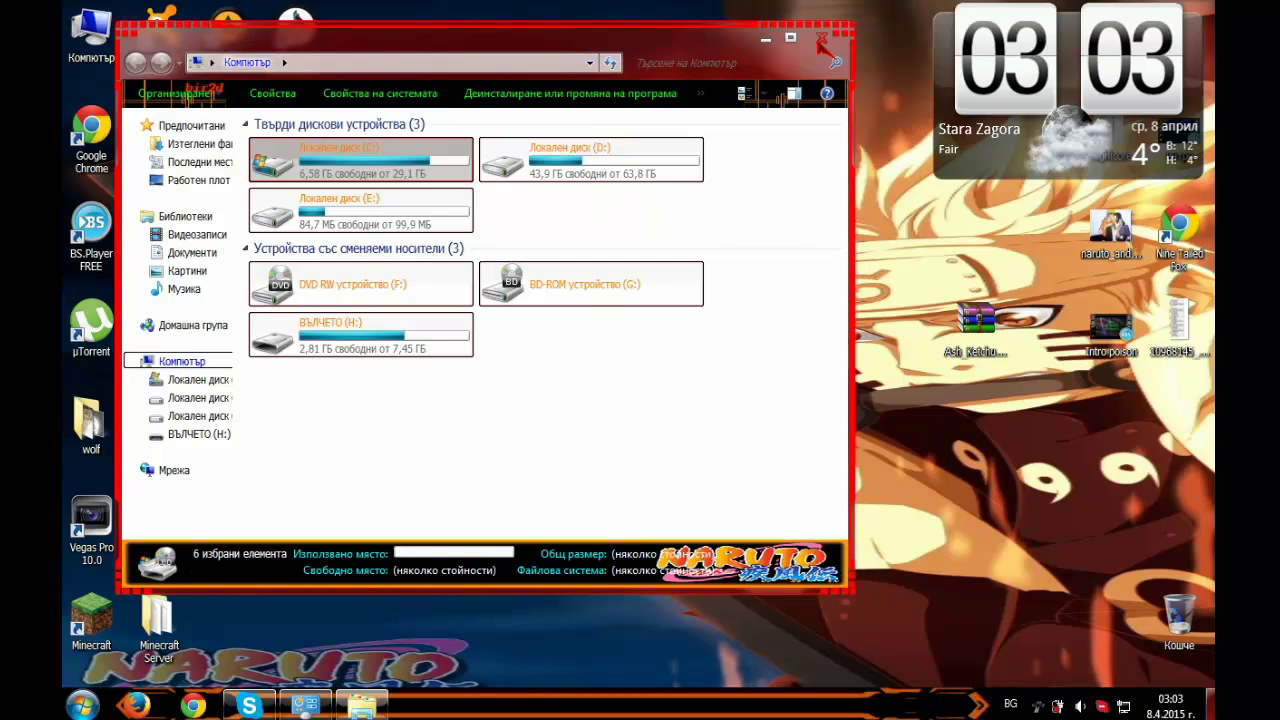
left_click(822, 40)
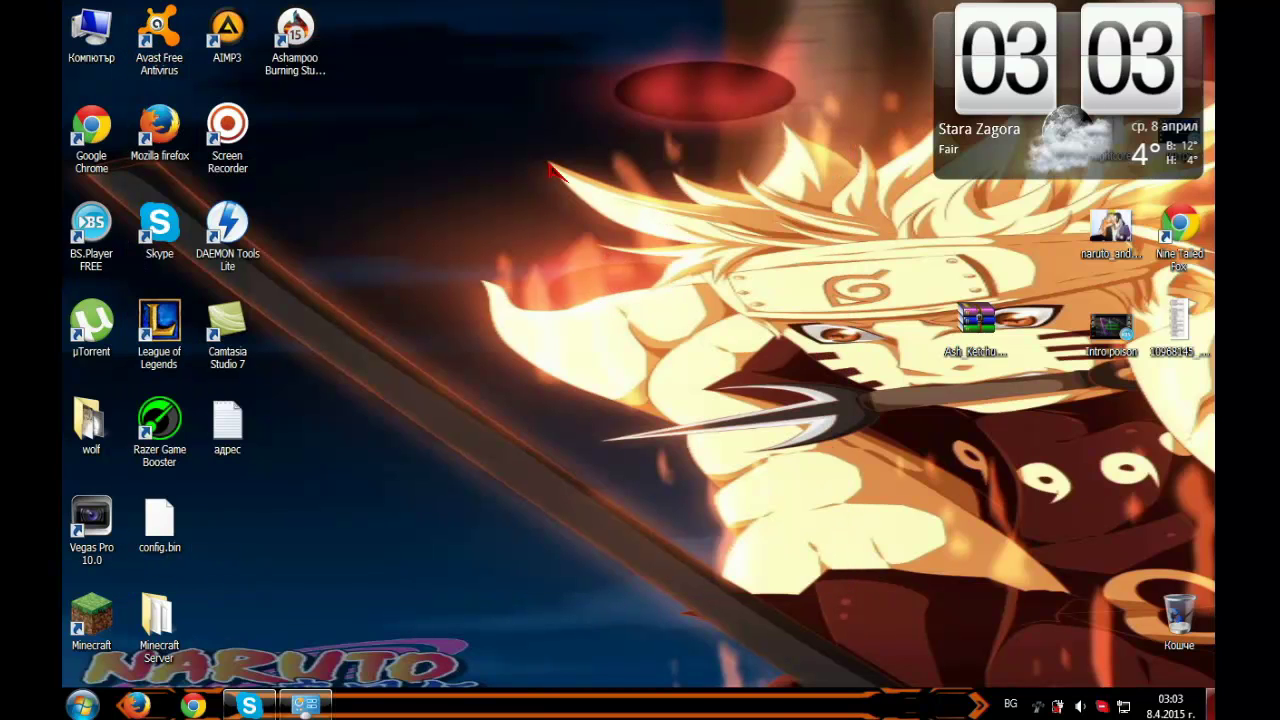
right_click(497, 236)
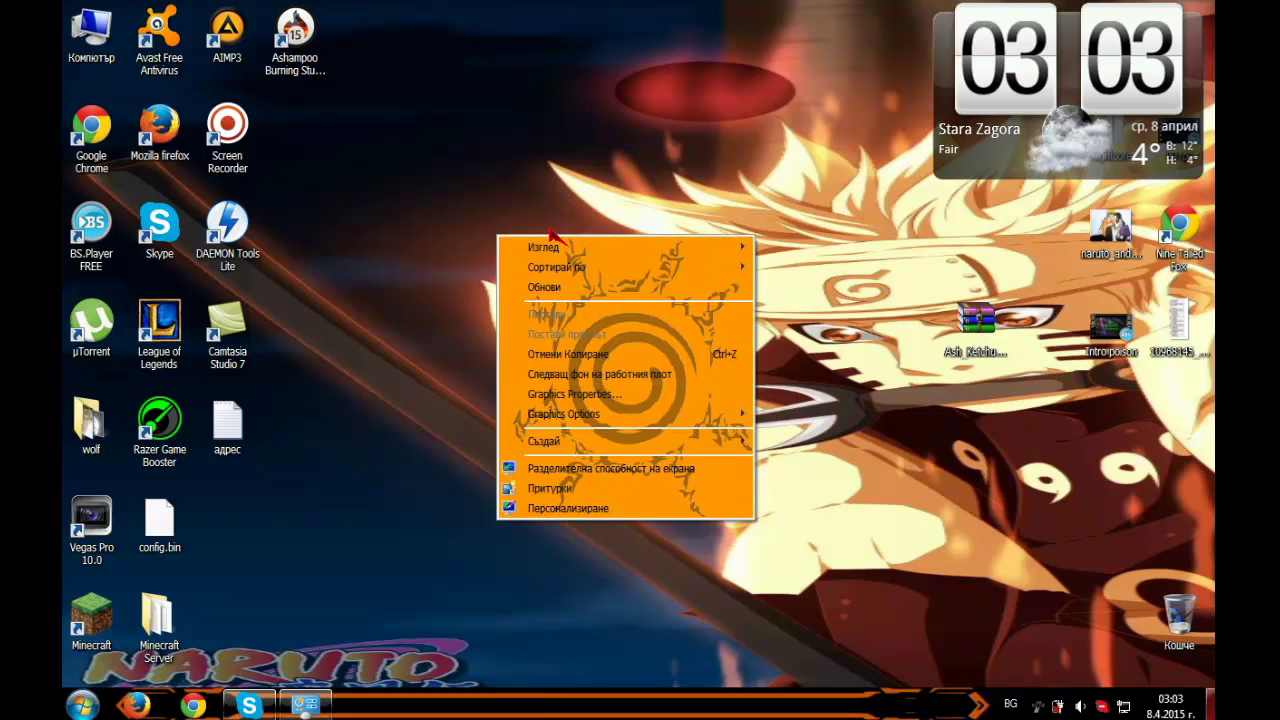
left_click(982, 503)
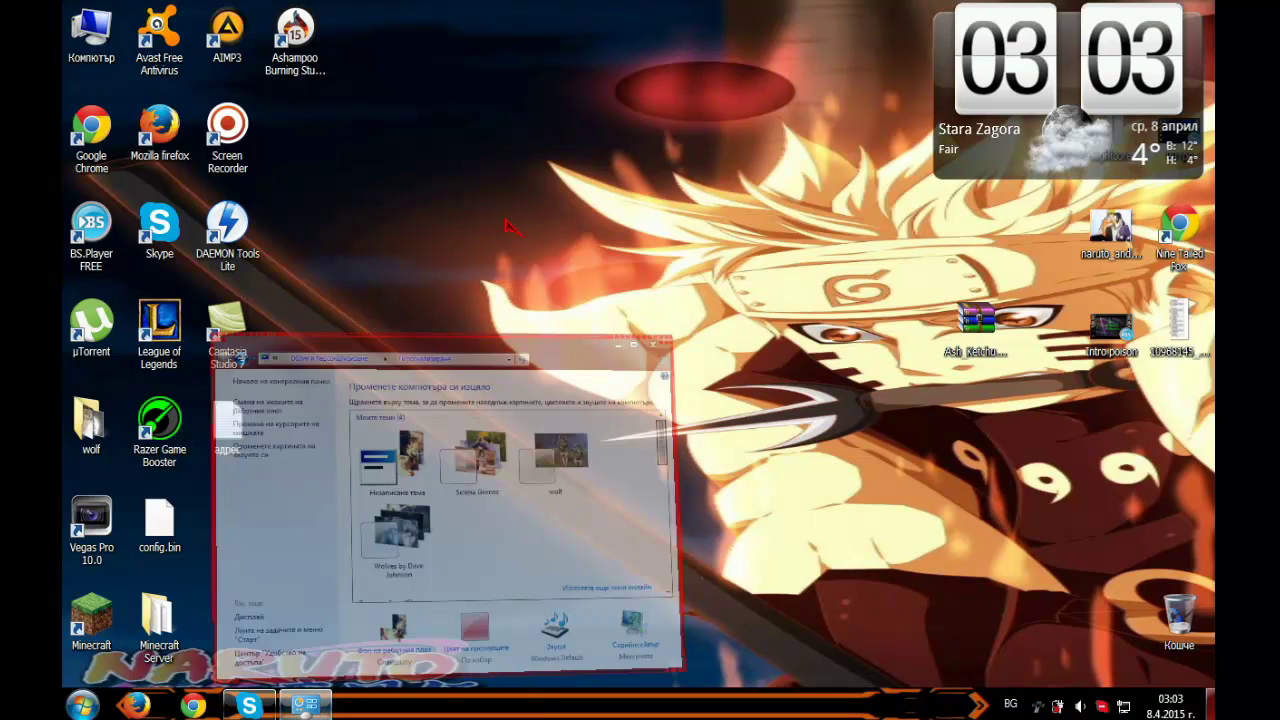
Apply the installed Naruto Bijuu Mode "BASIC" theme and minimize the personalization window to show the desktop.
scroll(675, 433, "down", 2)
scroll(675, 433, "down", 8)
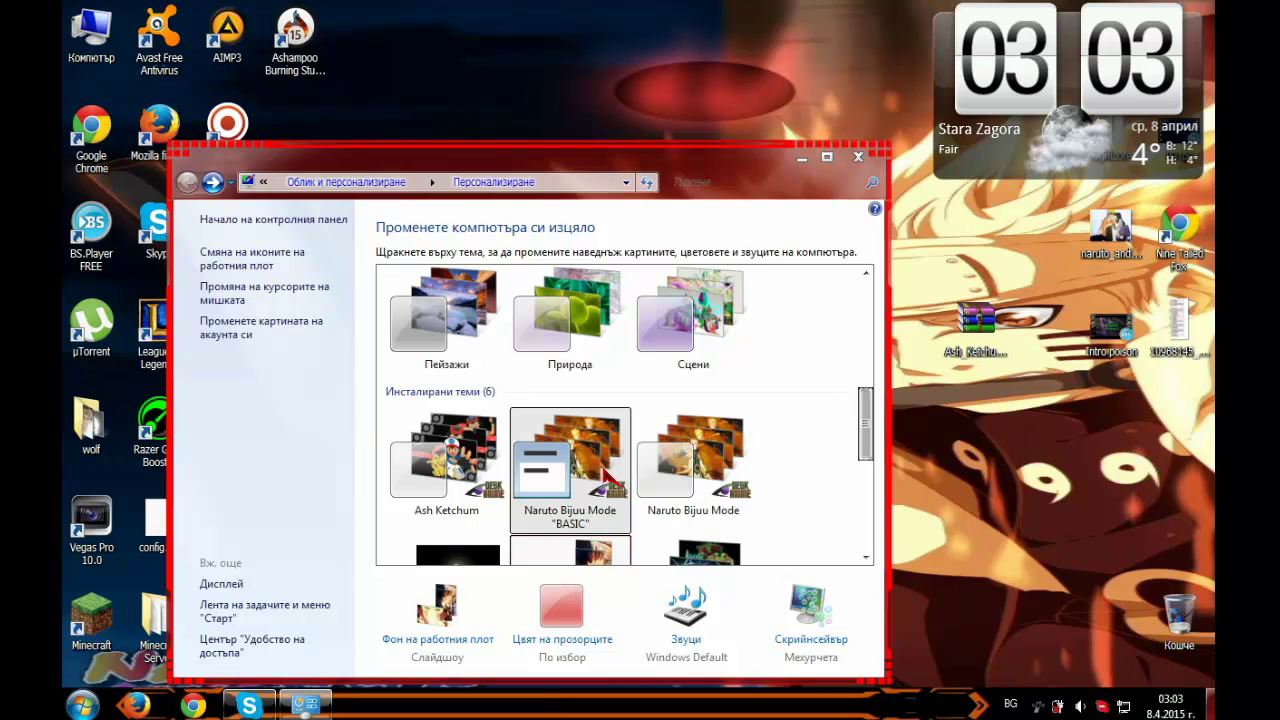
left_click(570, 465)
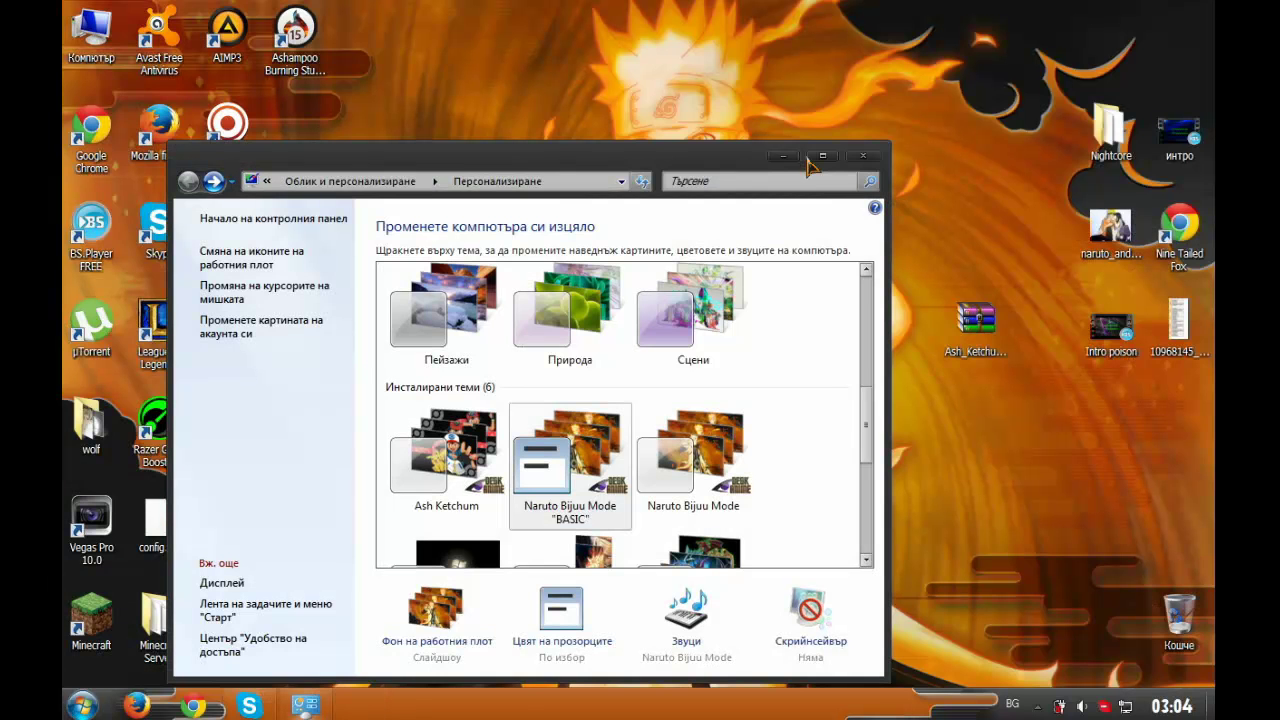
left_click(783, 157)
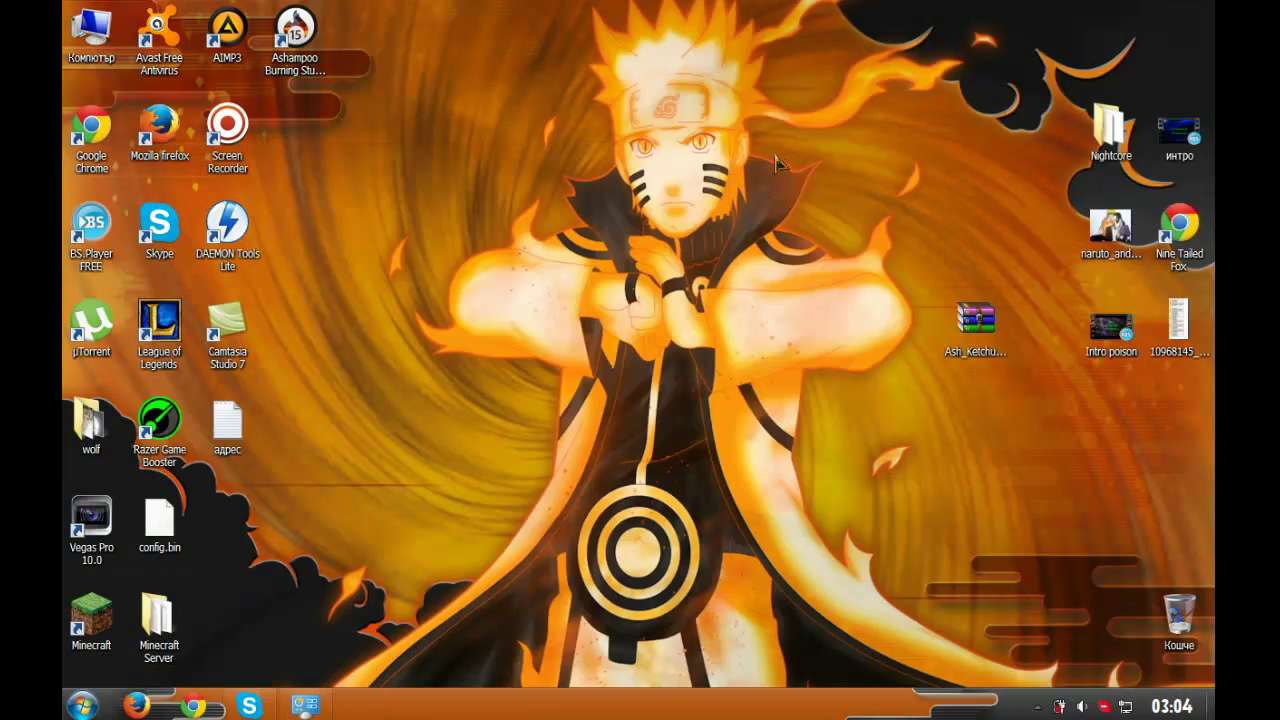
Refresh the desktop and examine how the theme styles the context menu, the Start menu and the Computer window.
right_click(548, 235)
left_click(612, 284)
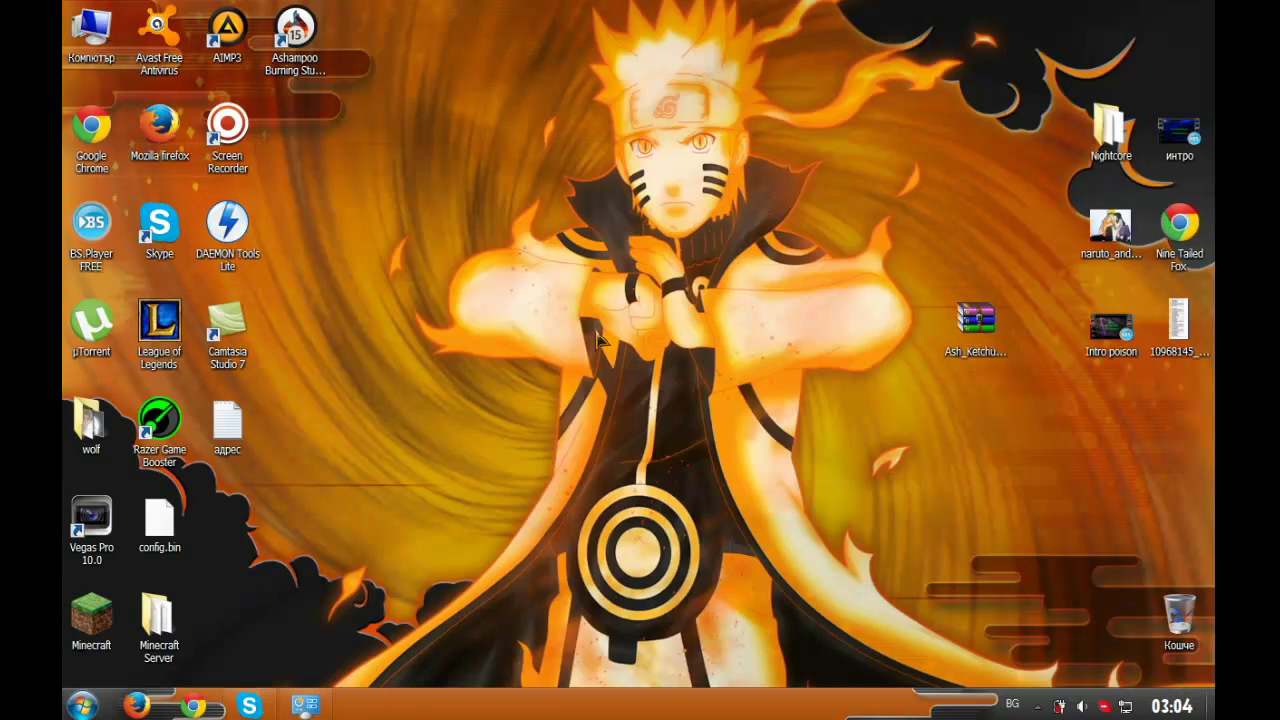
right_click(503, 358)
left_click(392, 397)
left_click(82, 705)
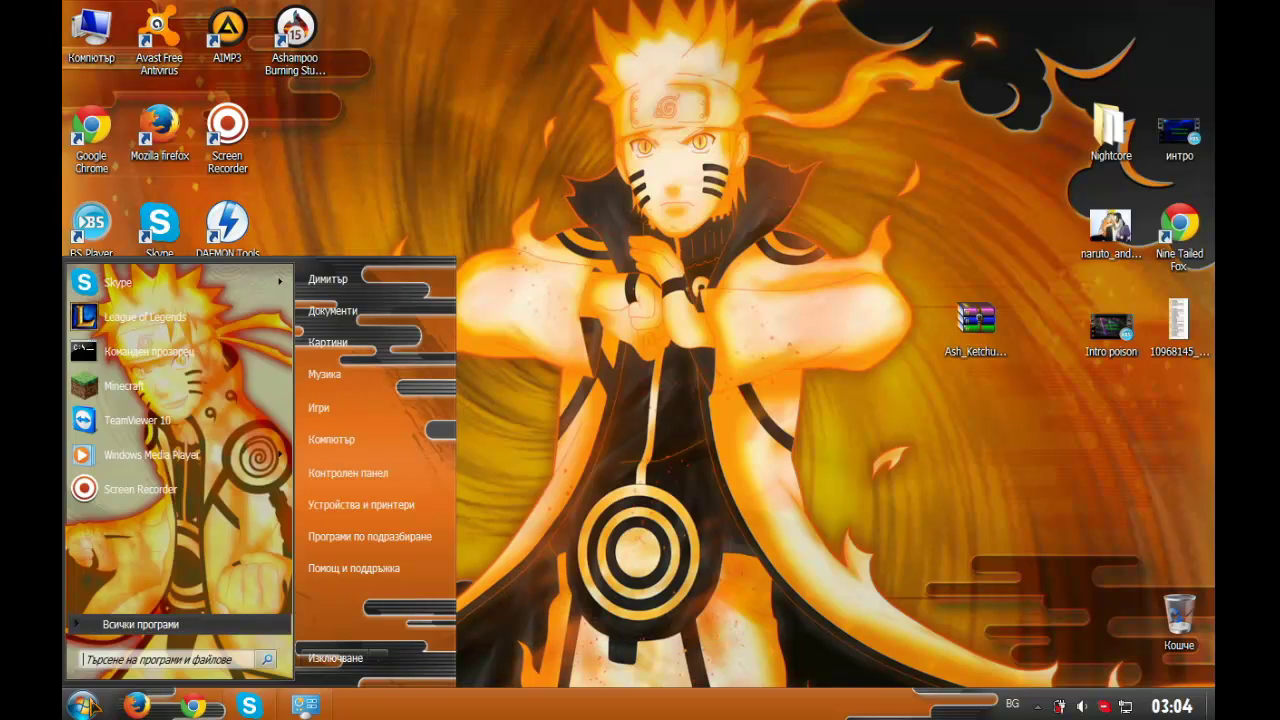
left_click(577, 147)
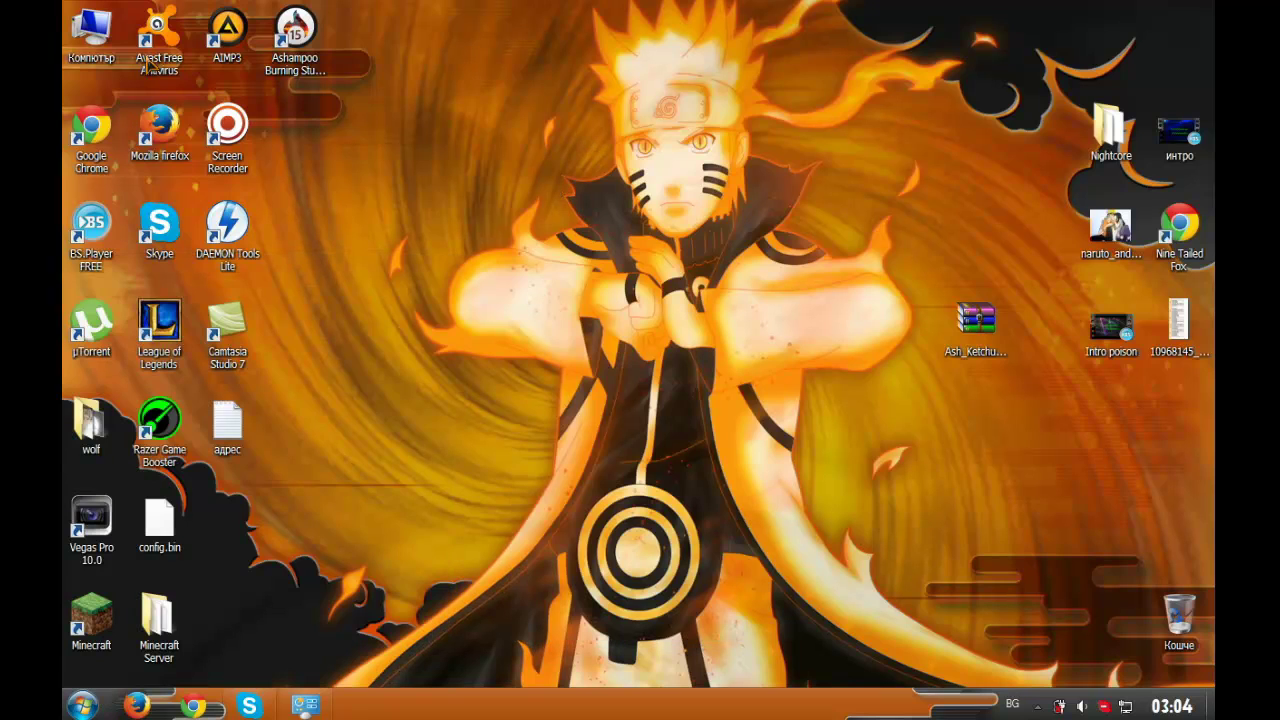
double_click(89, 38)
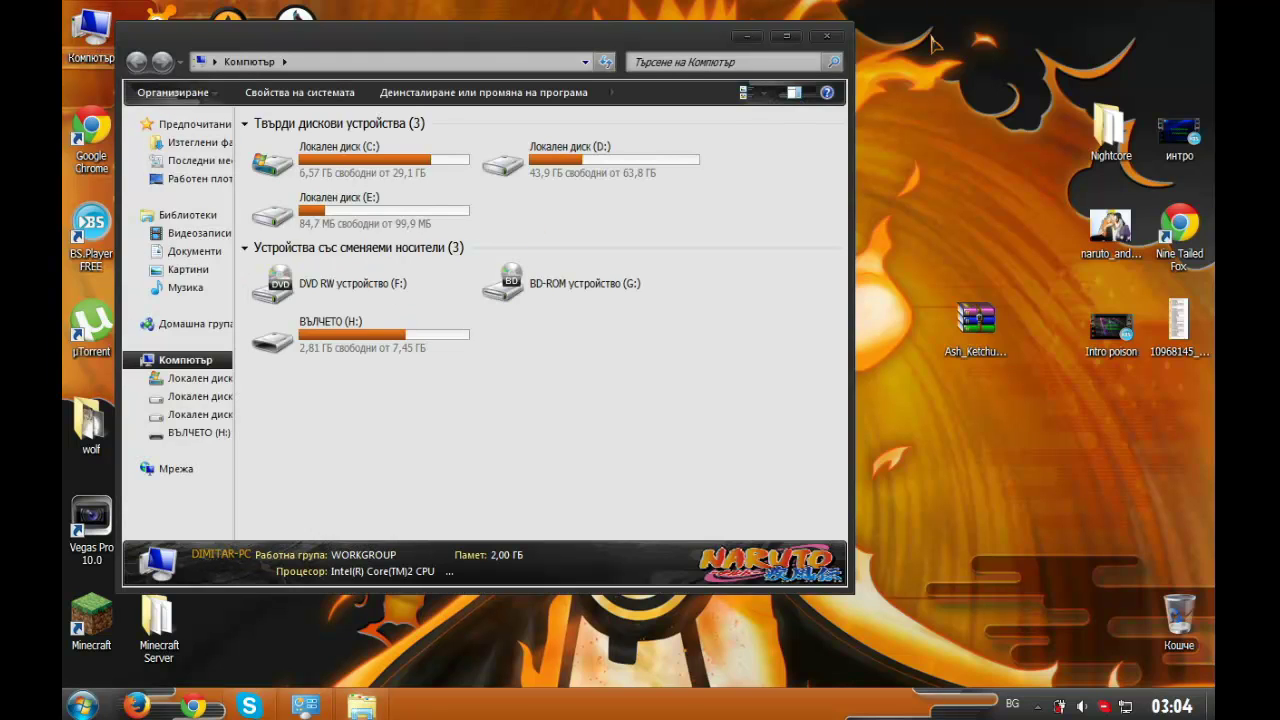
left_click(828, 38)
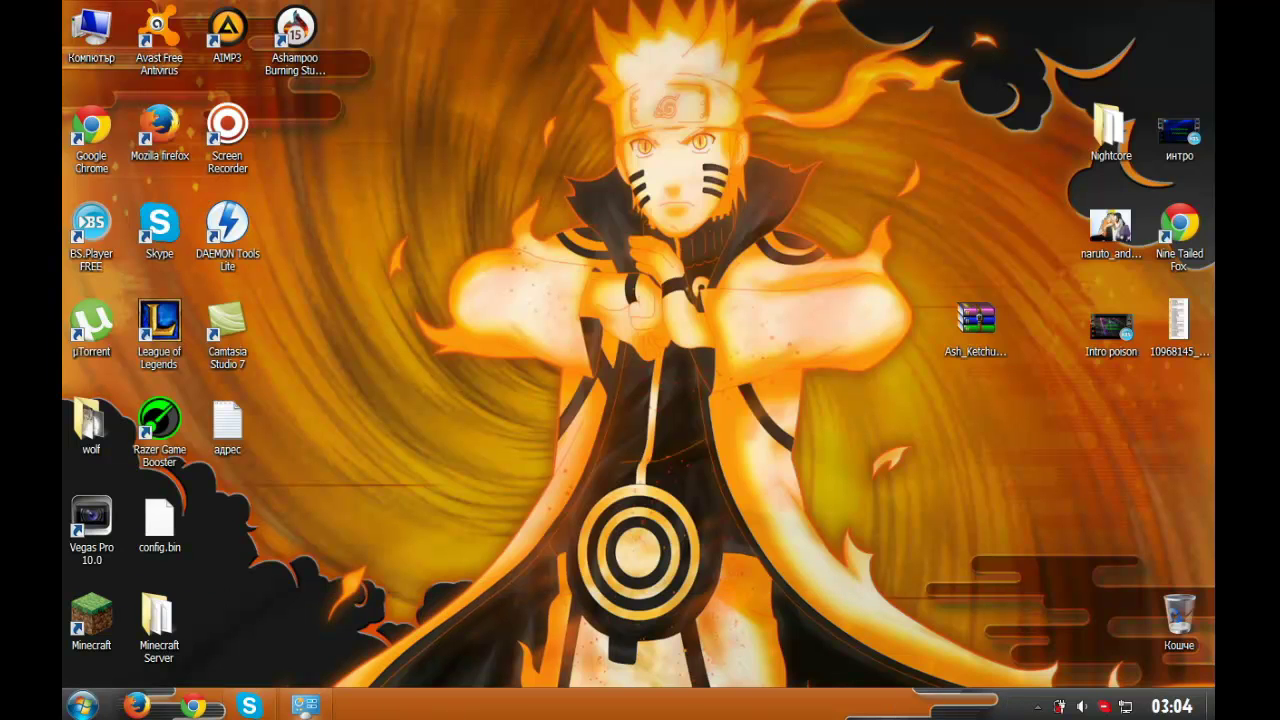
Open the sound settings from personalization and look through the sound schemes, ending on Naruto Bijuu Mode.
left_click(302, 707)
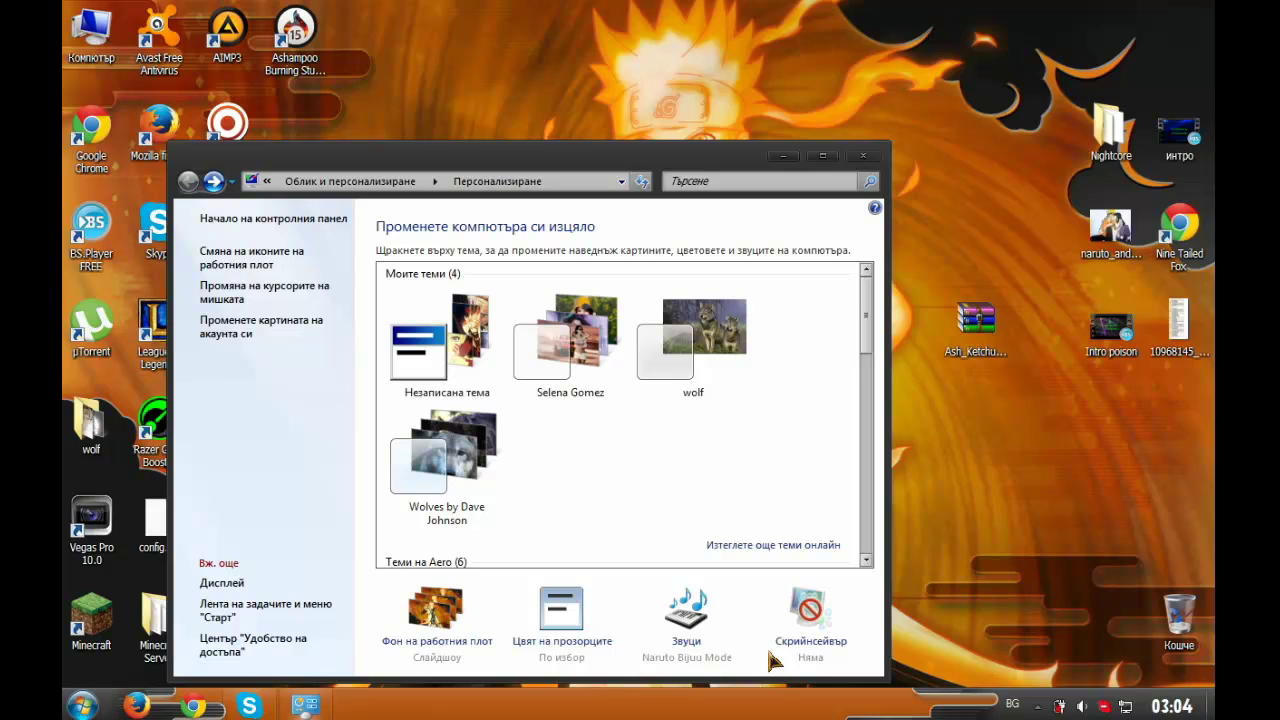
left_click(696, 640)
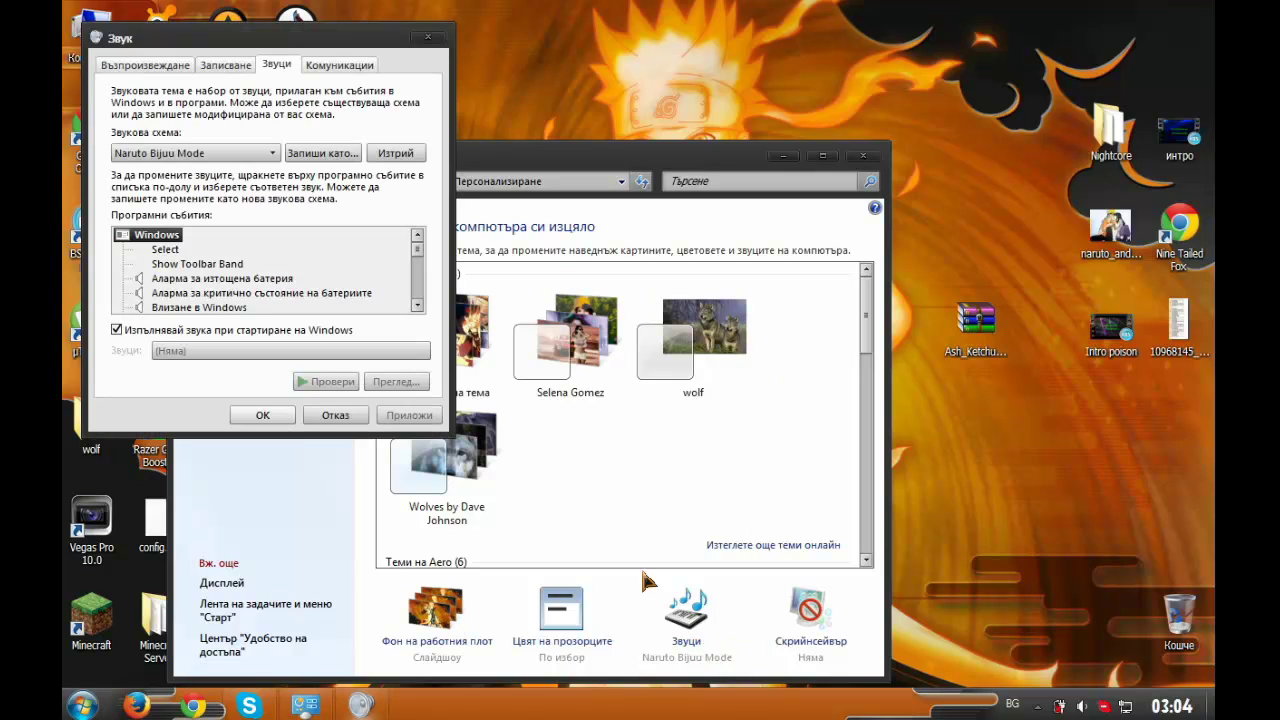
key("Home")
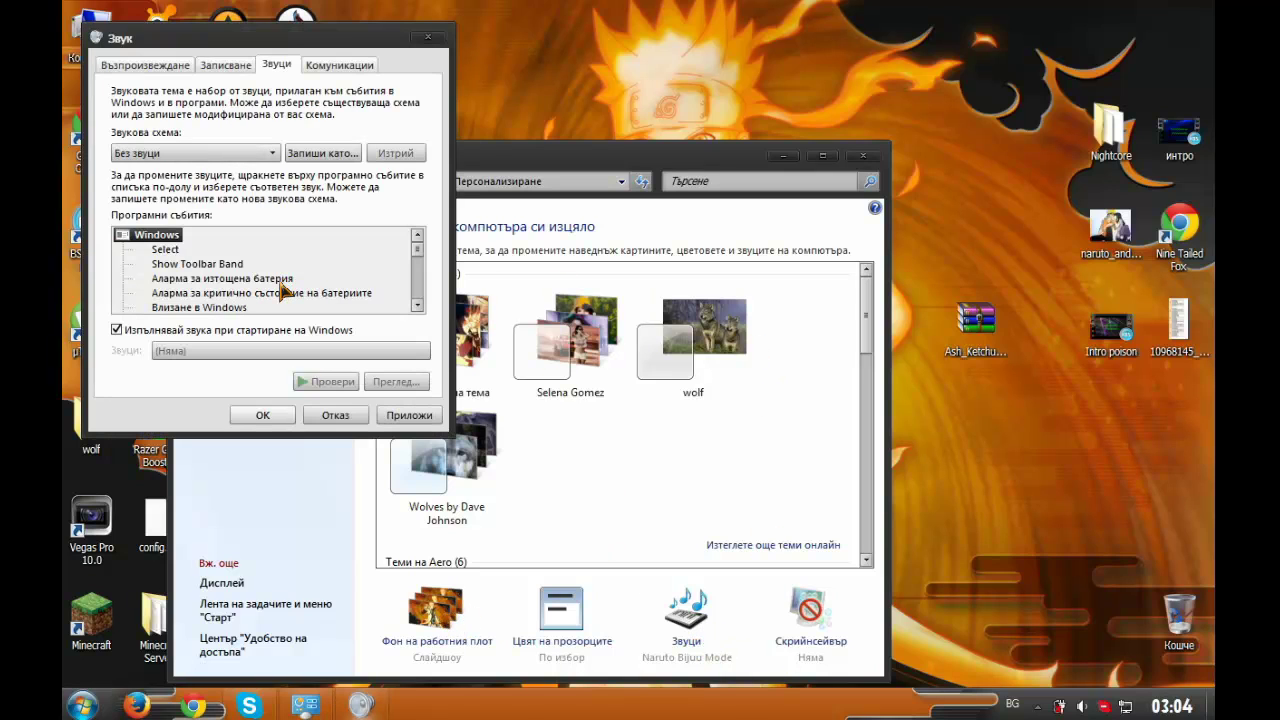
key("Down")
key("Down")
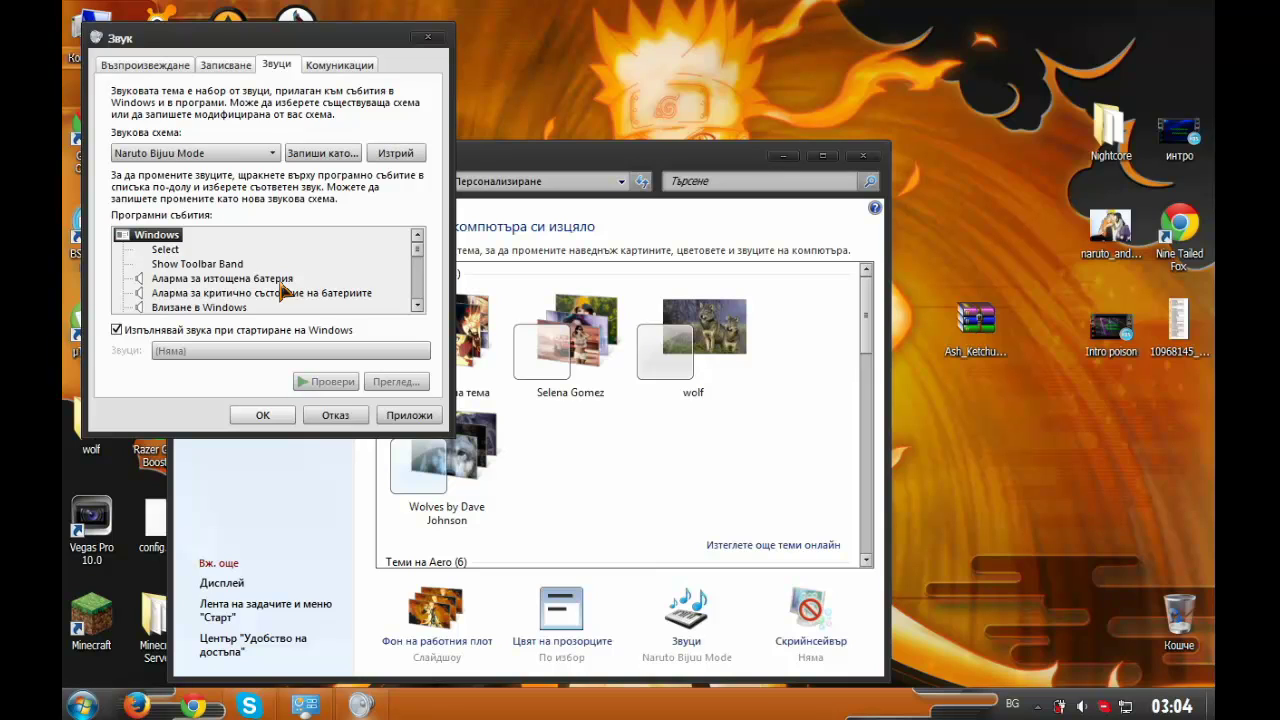
Play the Logoff sound of the "Изход от Windows" event as a test, and close the sound and personalization windows.
left_click_drag(419, 257, 421, 278)
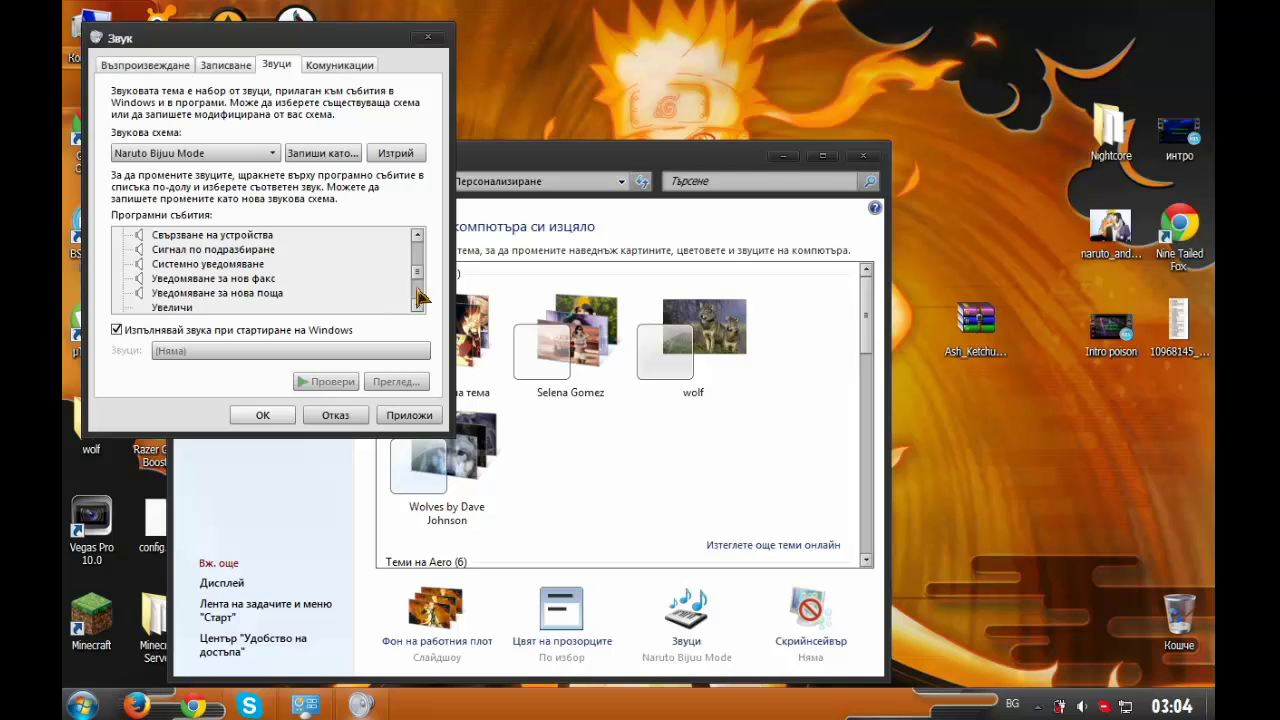
left_click(417, 236)
left_click(417, 236)
left_click(417, 236)
left_click(417, 236)
left_click(417, 236)
left_click(417, 236)
left_click(417, 236)
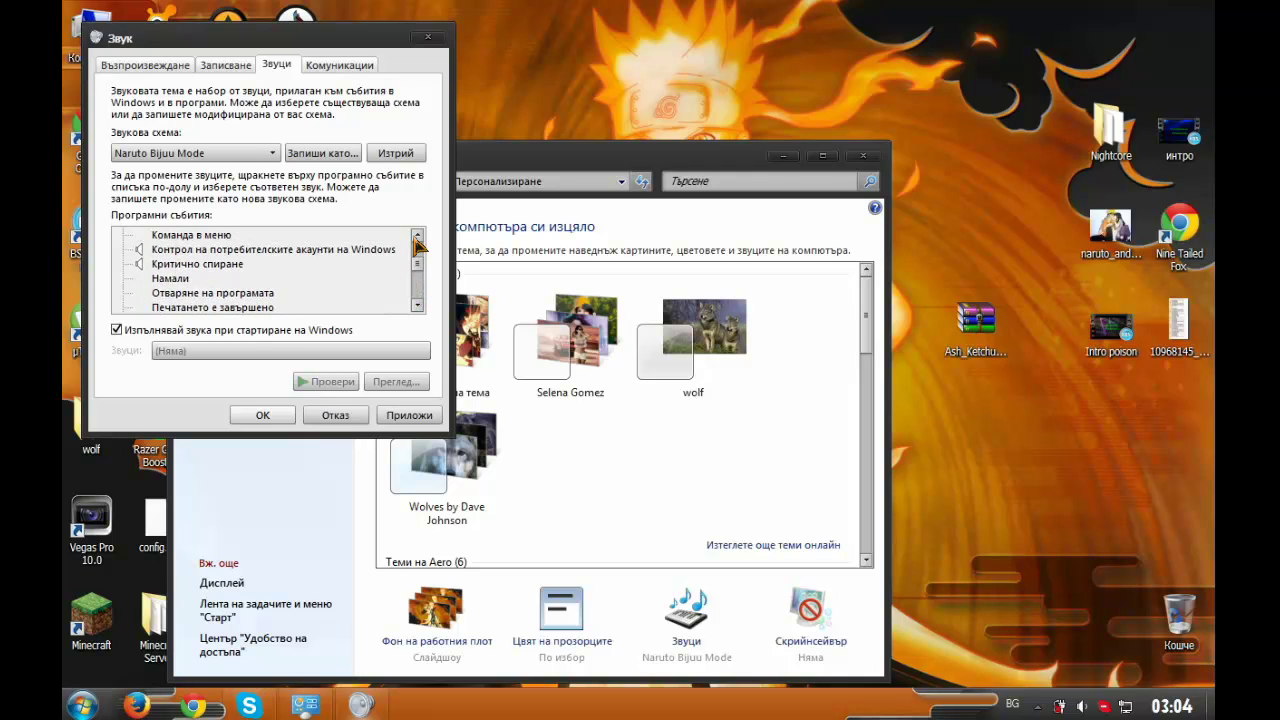
left_click(417, 236)
left_click(417, 236)
left_click(417, 236)
left_click(417, 236)
left_click(200, 279)
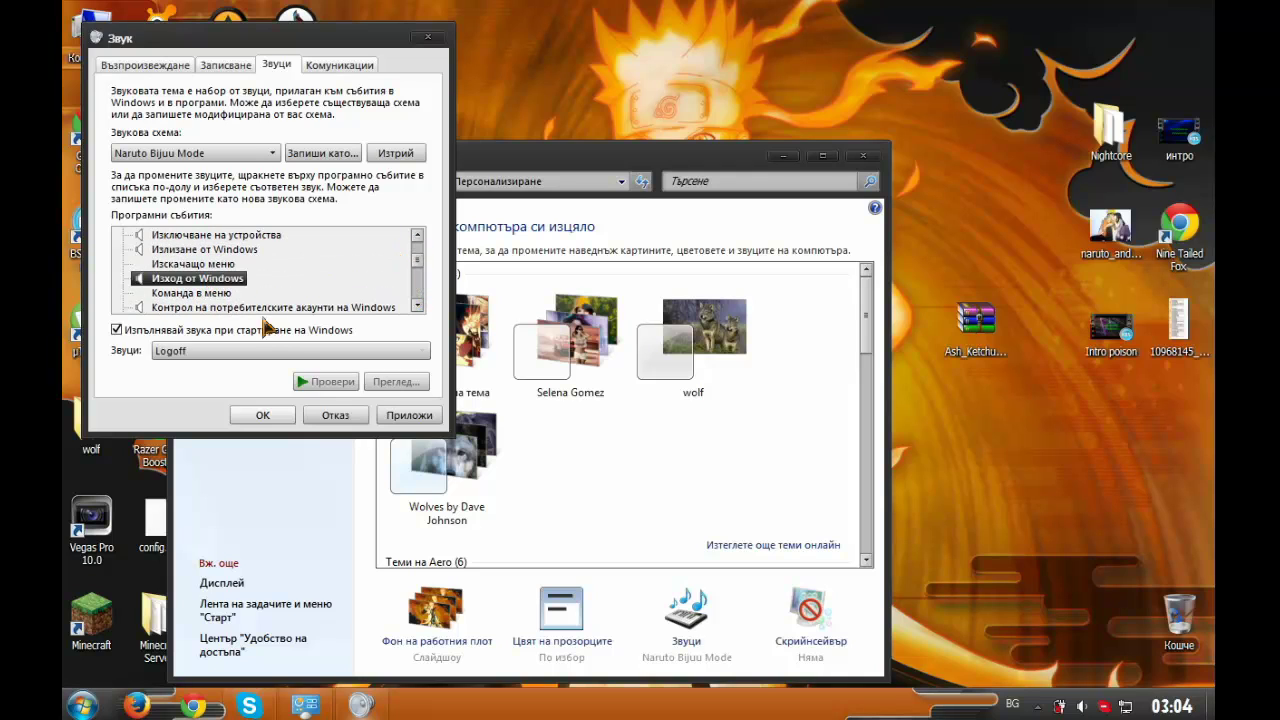
left_click(318, 385)
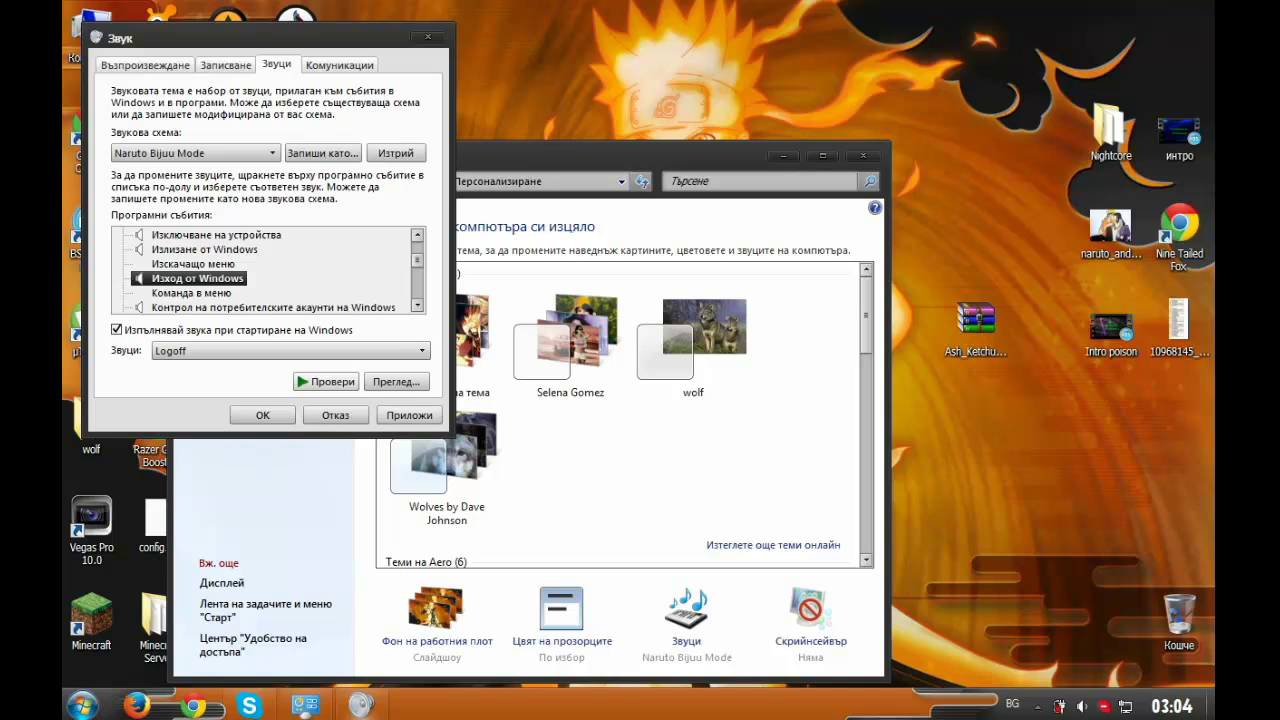
left_click(428, 37)
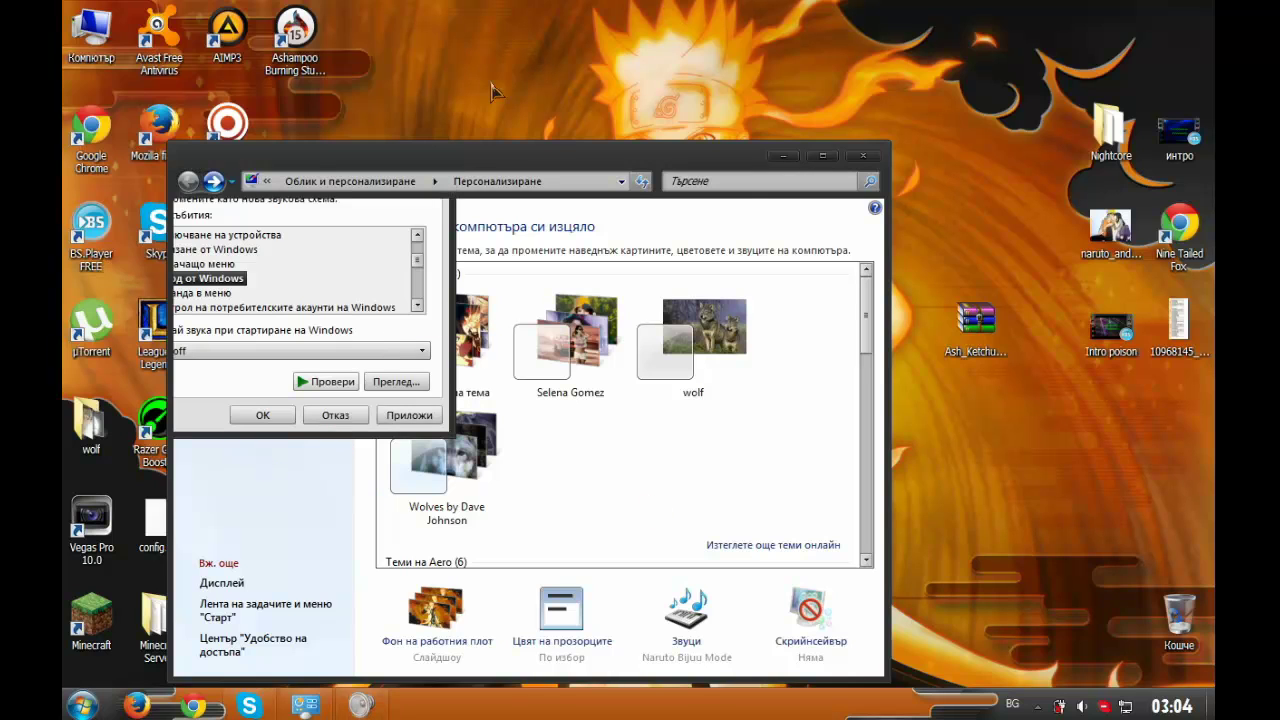
left_click(863, 157)
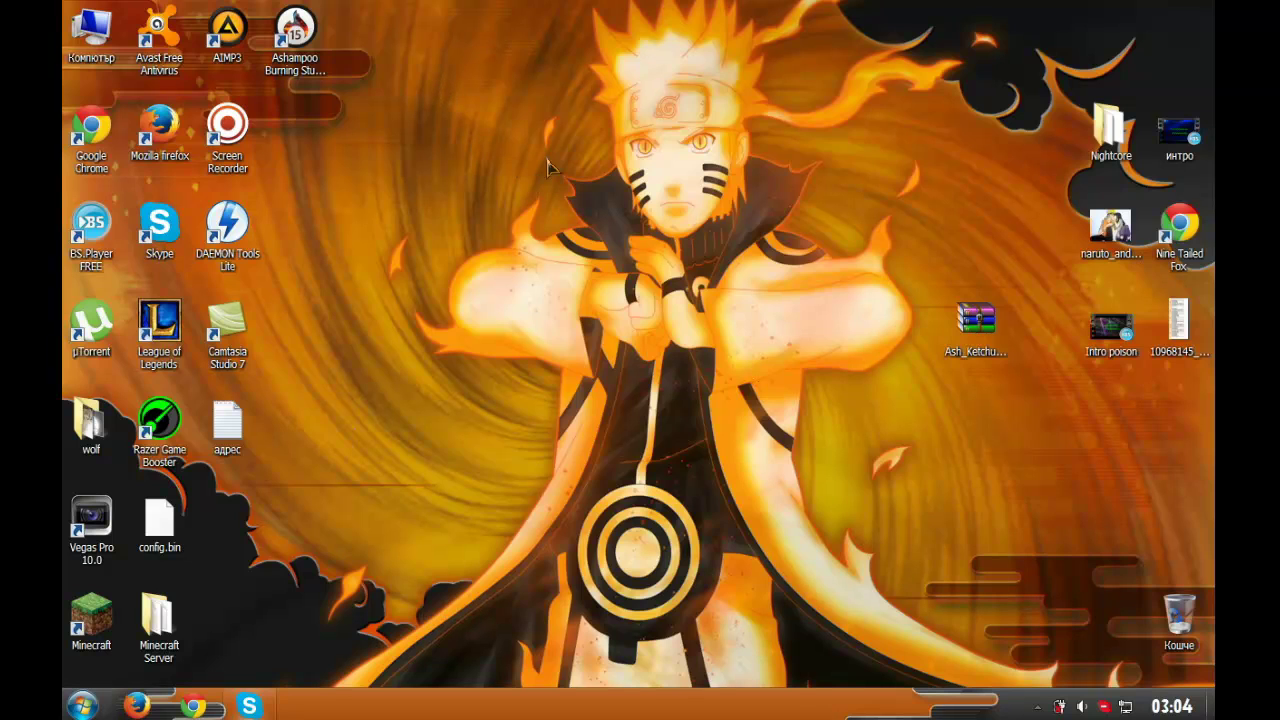
Open personalization from the desktop, apply the Windows Classic theme and minimize the window to show the desktop.
left_click_drag(482, 117, 826, 430)
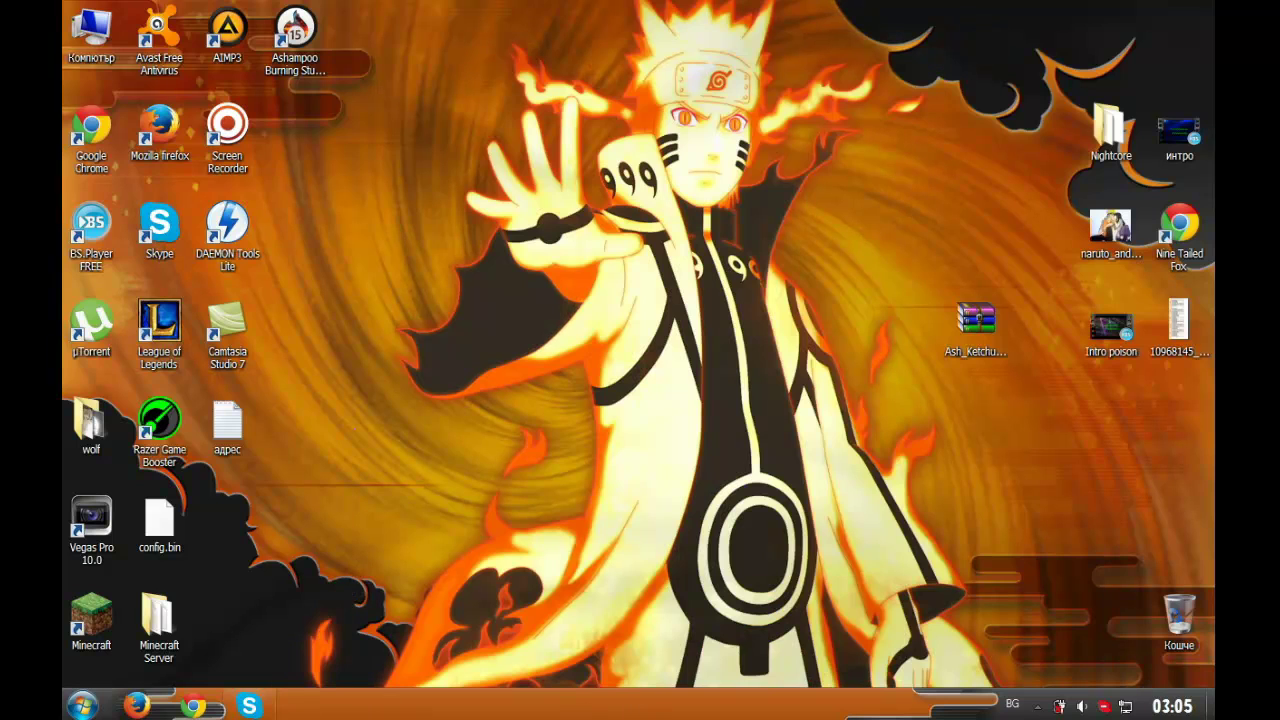
right_click(467, 491)
left_click(540, 476)
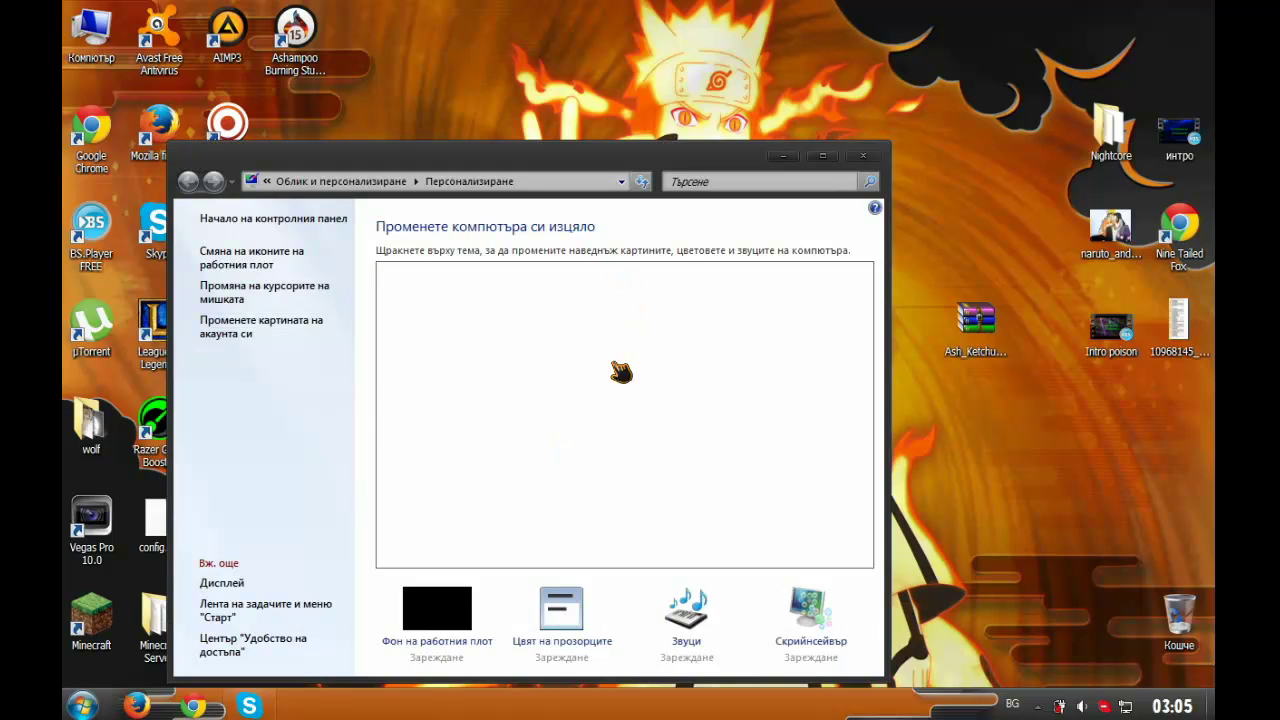
left_click_drag(865, 423, 866, 491)
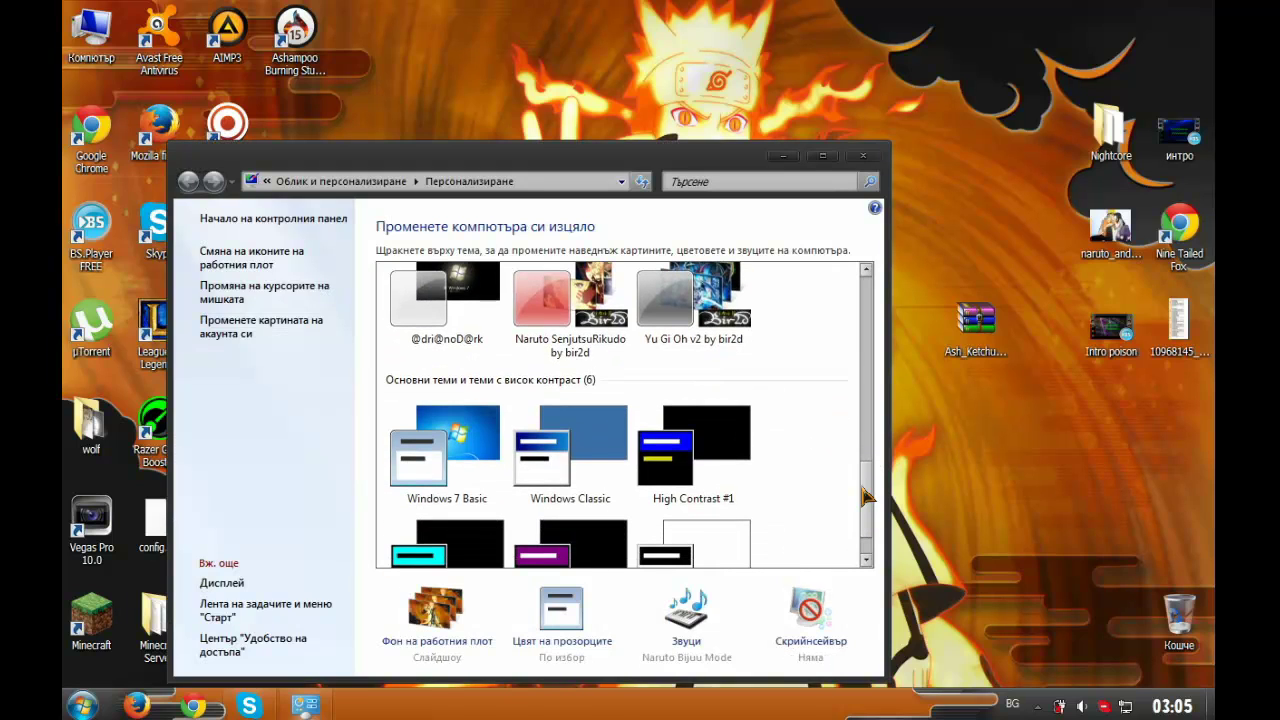
left_click(563, 474)
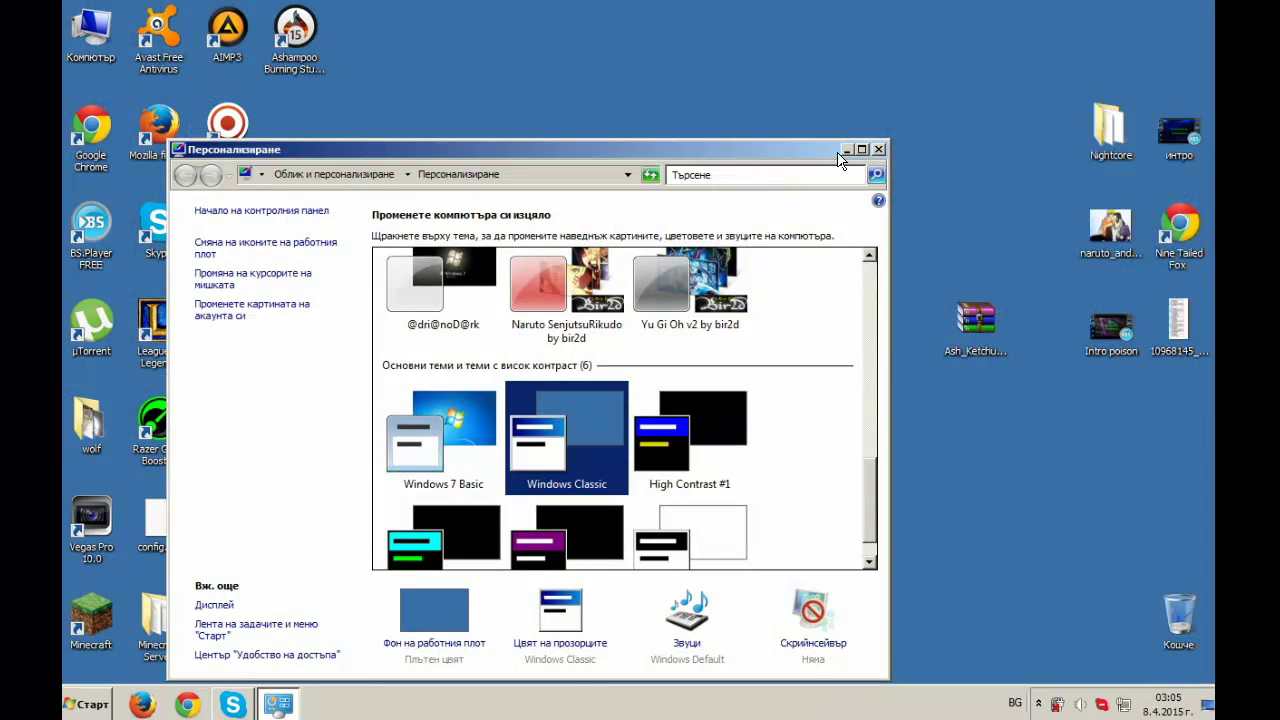
left_click(846, 150)
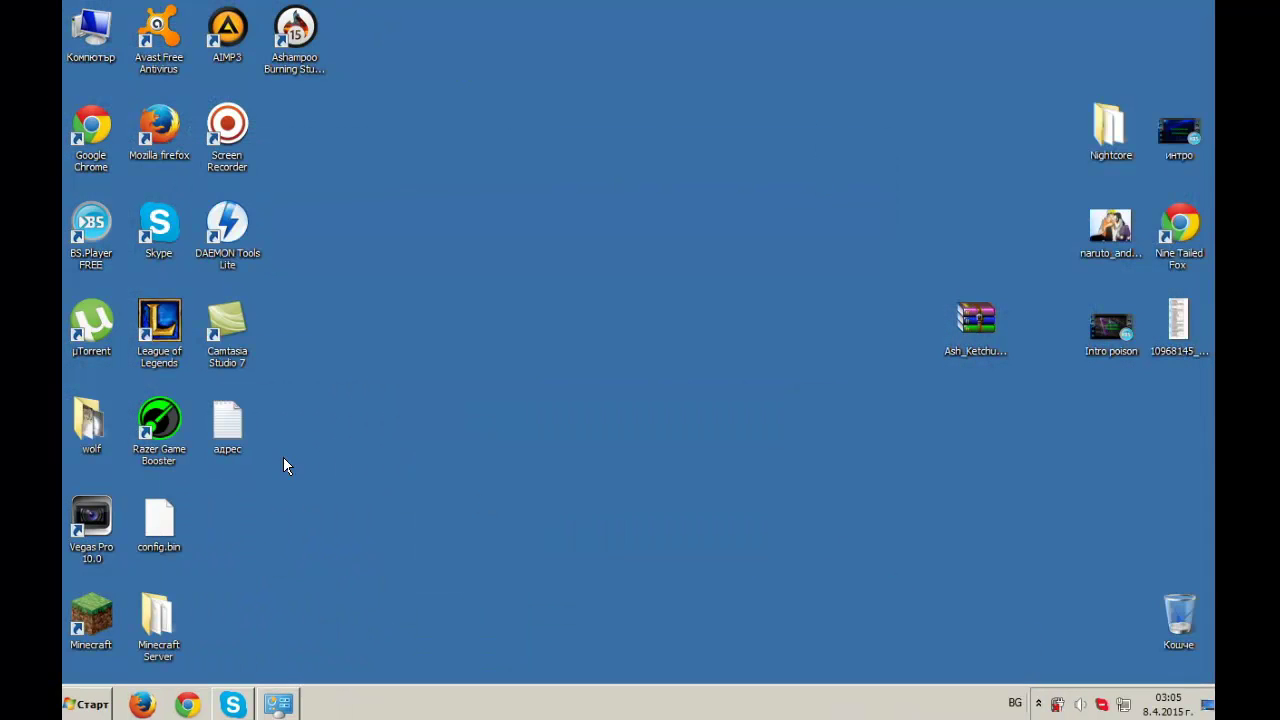
Reopen personalization, apply the installed Naruto Bijuu Mode "BASIC" theme and close the window.
key("alt+shift")
right_click(585, 268)
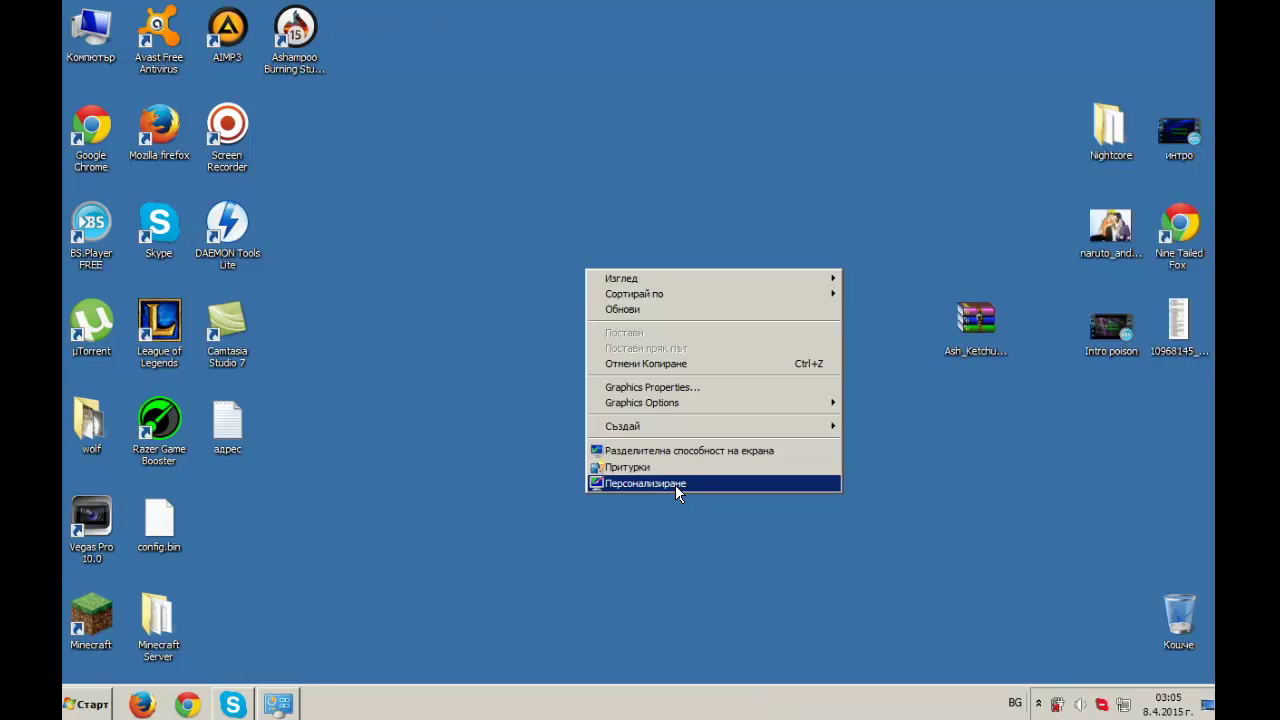
left_click(675, 485)
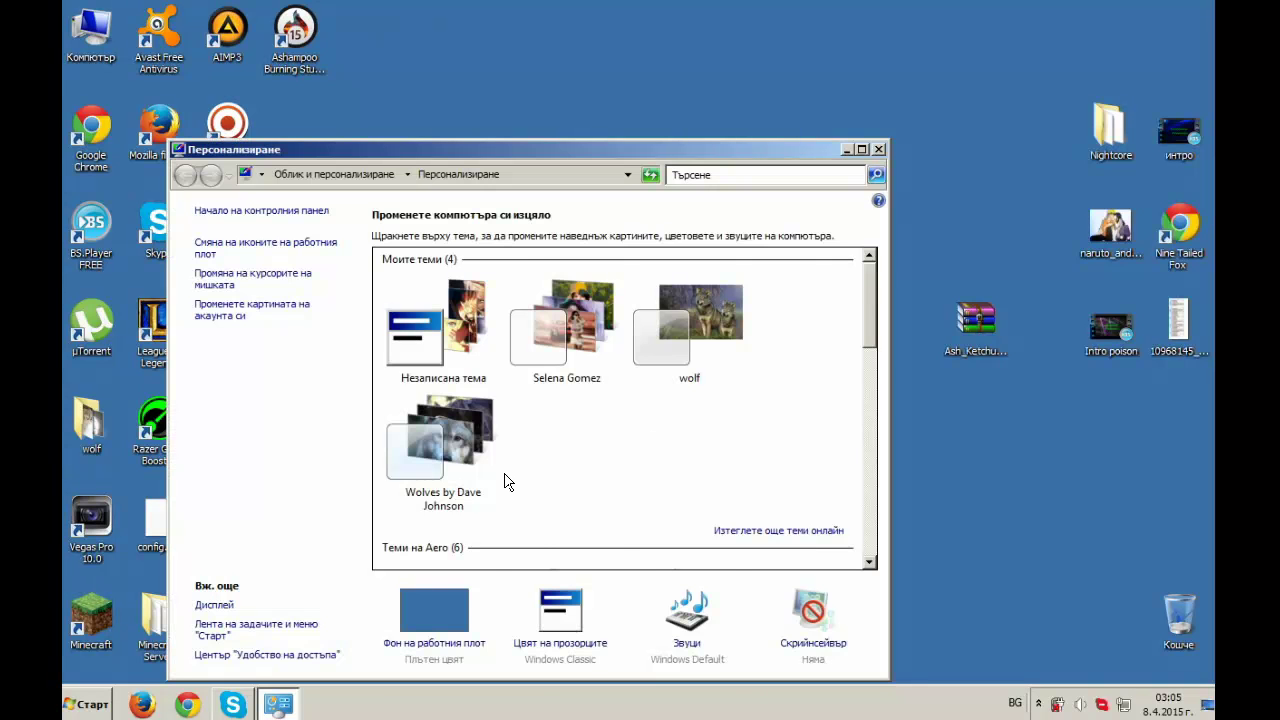
scroll(505, 481, "down", 10)
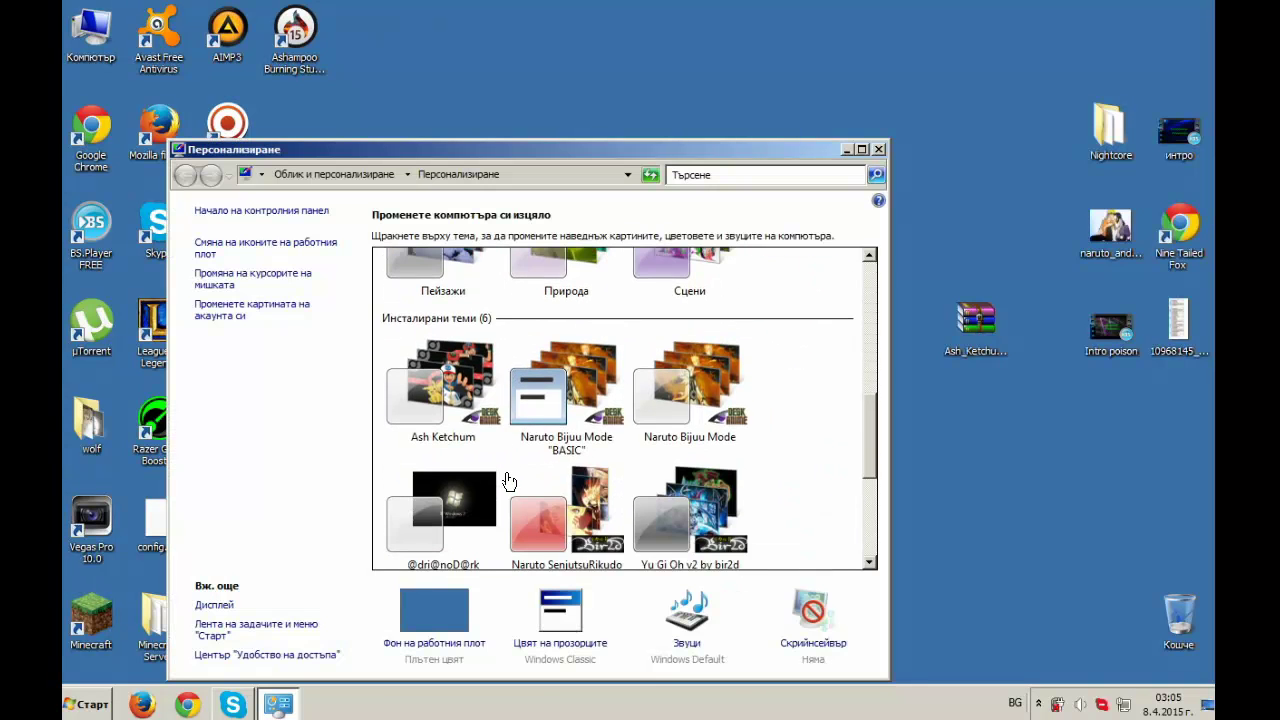
scroll(540, 466, "down", 4)
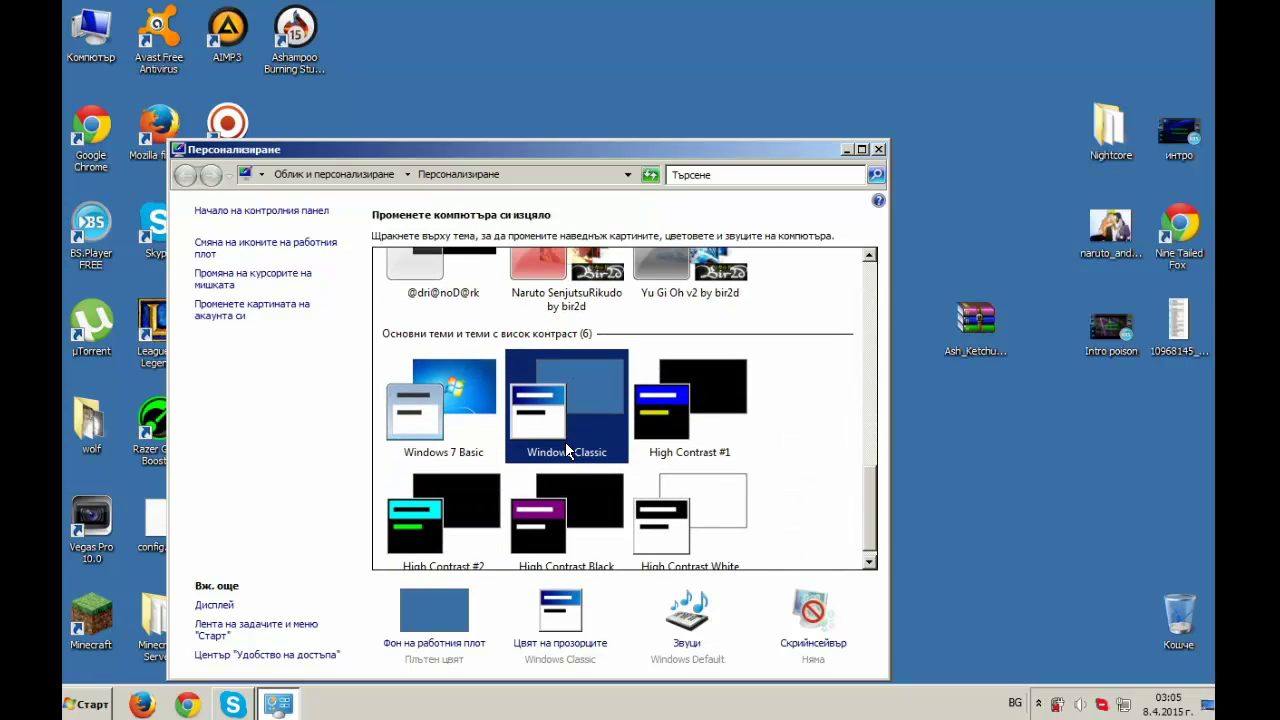
scroll(566, 451, "down", 1)
scroll(566, 451, "up", 4)
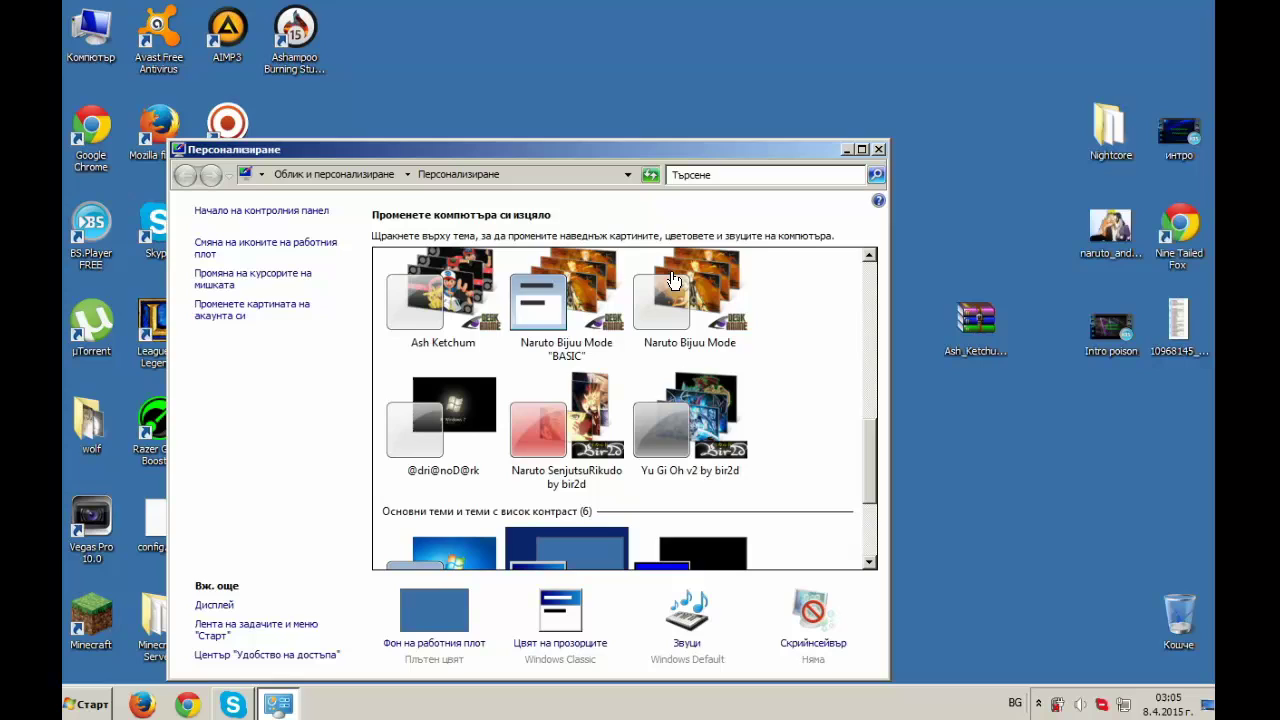
left_click(619, 300)
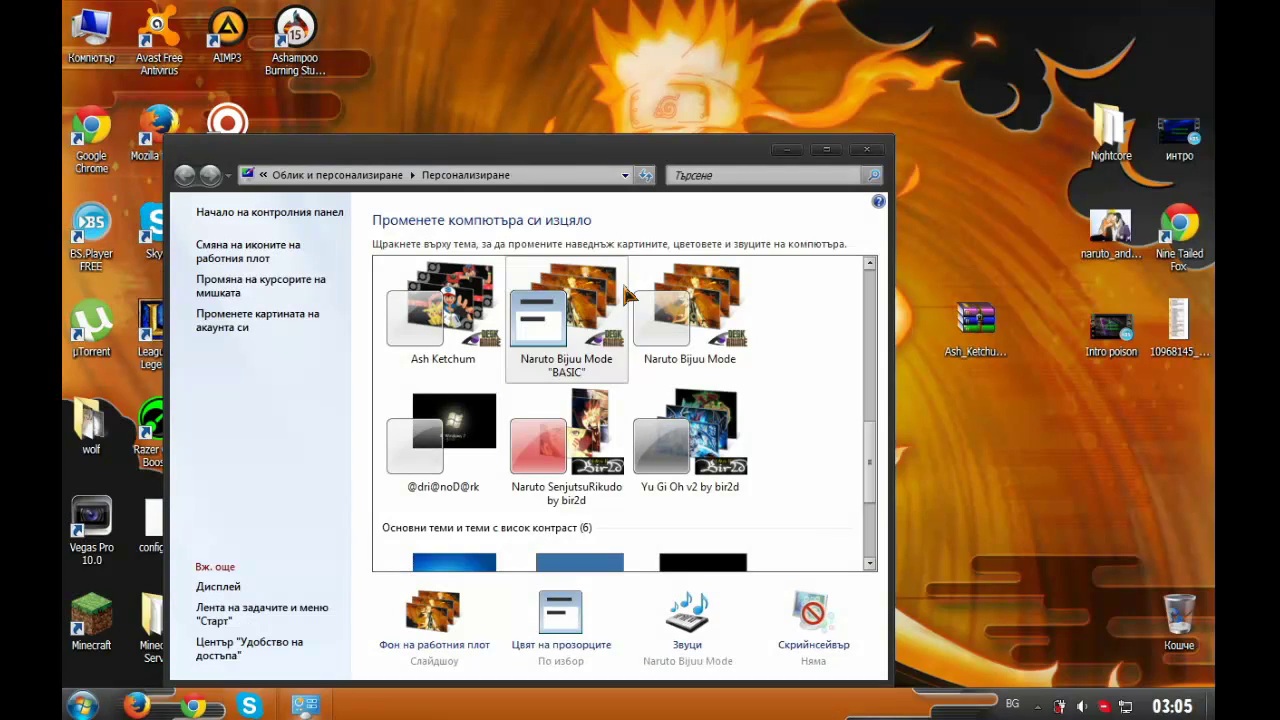
left_click(866, 149)
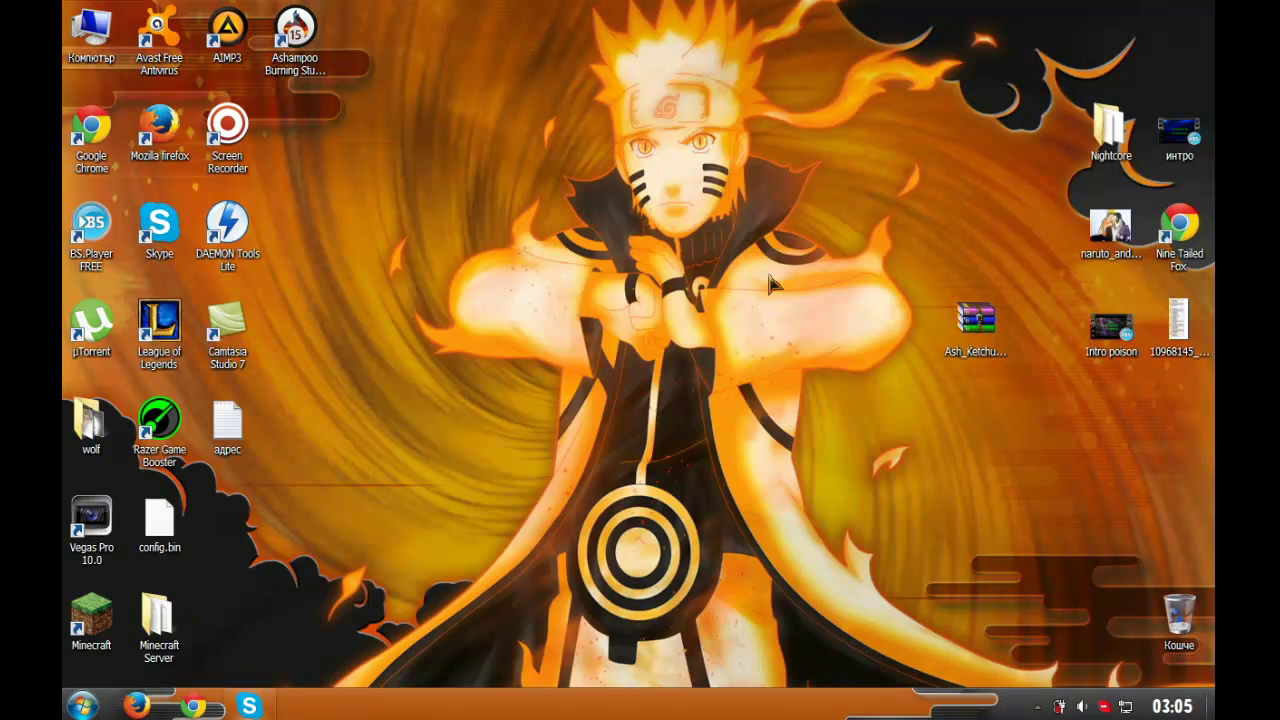
Refresh the desktop and examine how the theme draws the selection rectangle and the context menu.
right_click(561, 357)
left_click(637, 414)
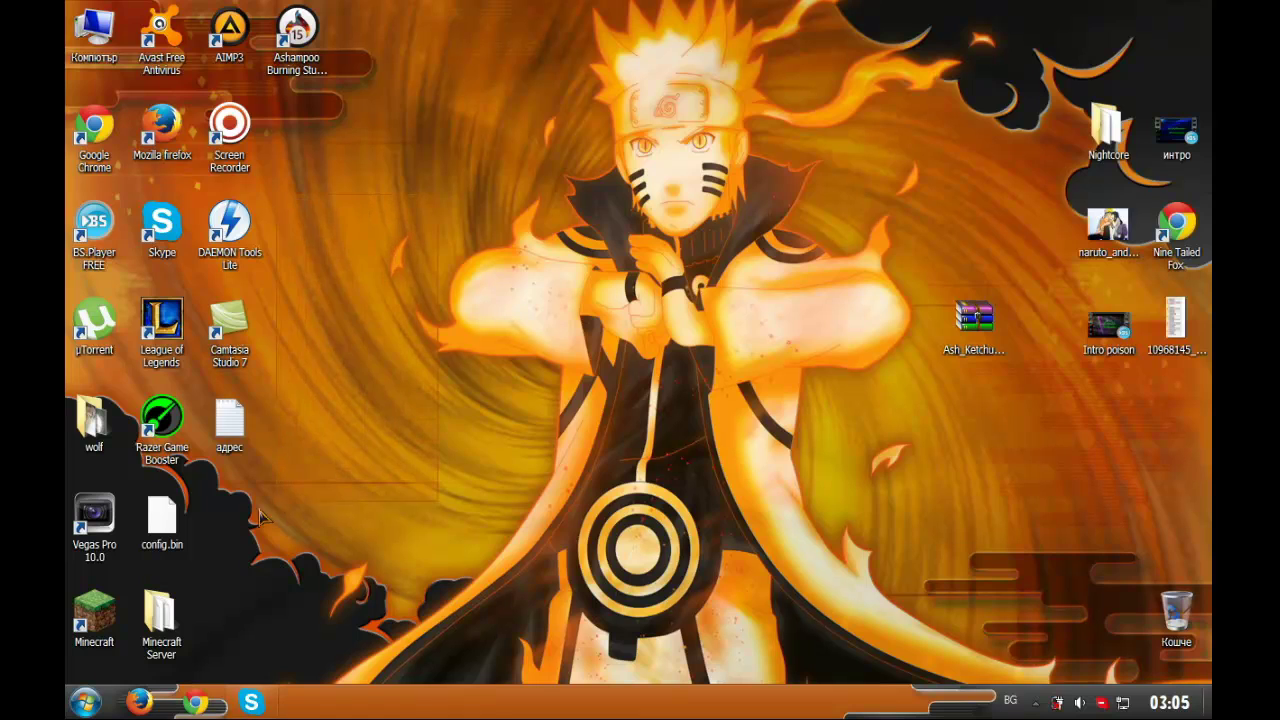
left_click_drag(274, 584, 130, 196)
left_click(740, 500)
right_click(650, 354)
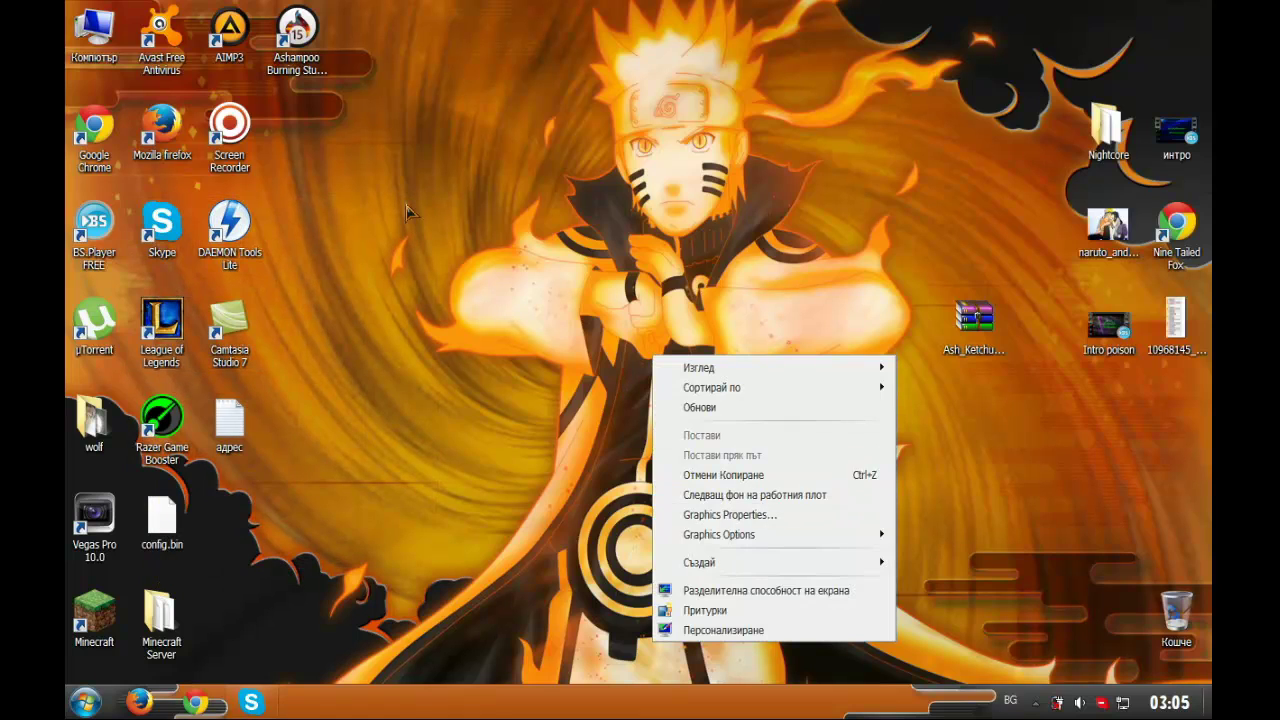